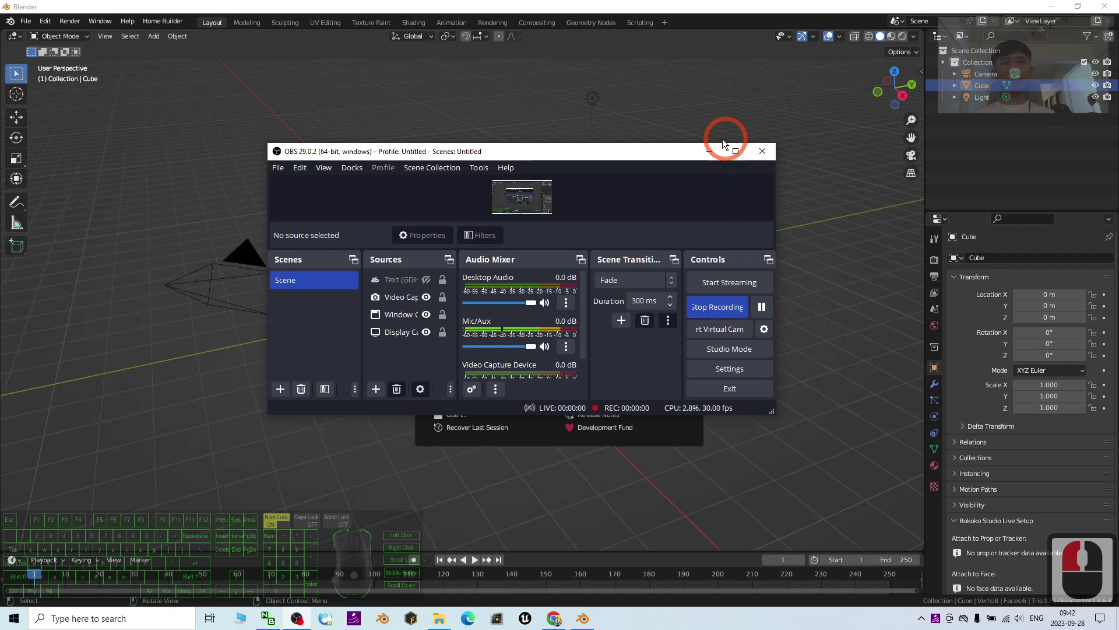
Step: Dismiss the startup splash screen and look over the default scene
left_click(710, 151)
left_click(794, 359)
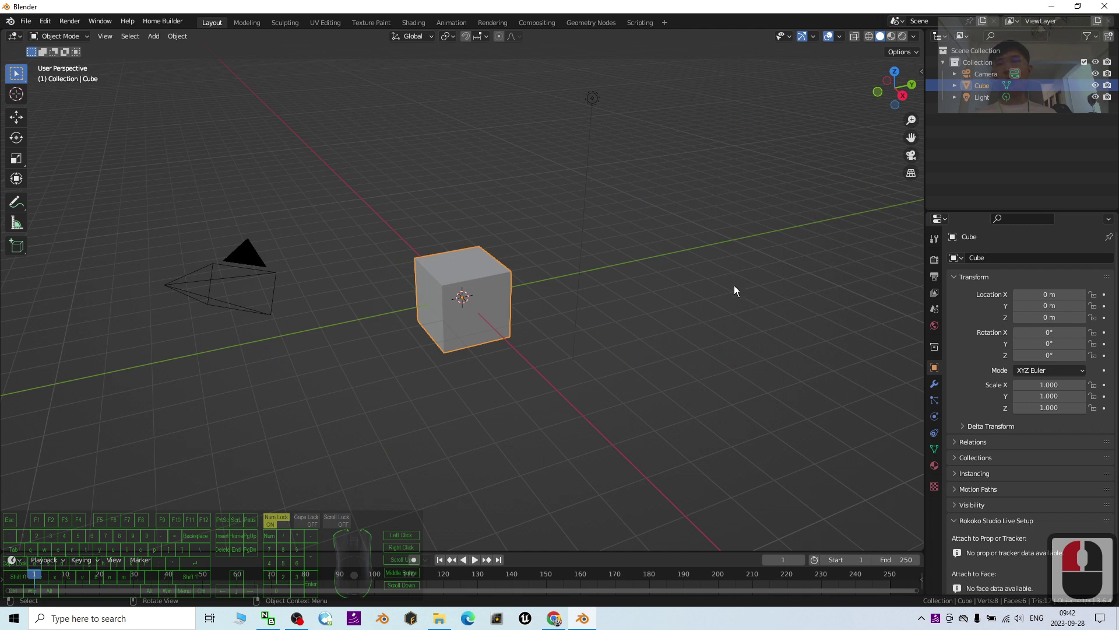
scroll(350, 342, "up", 3)
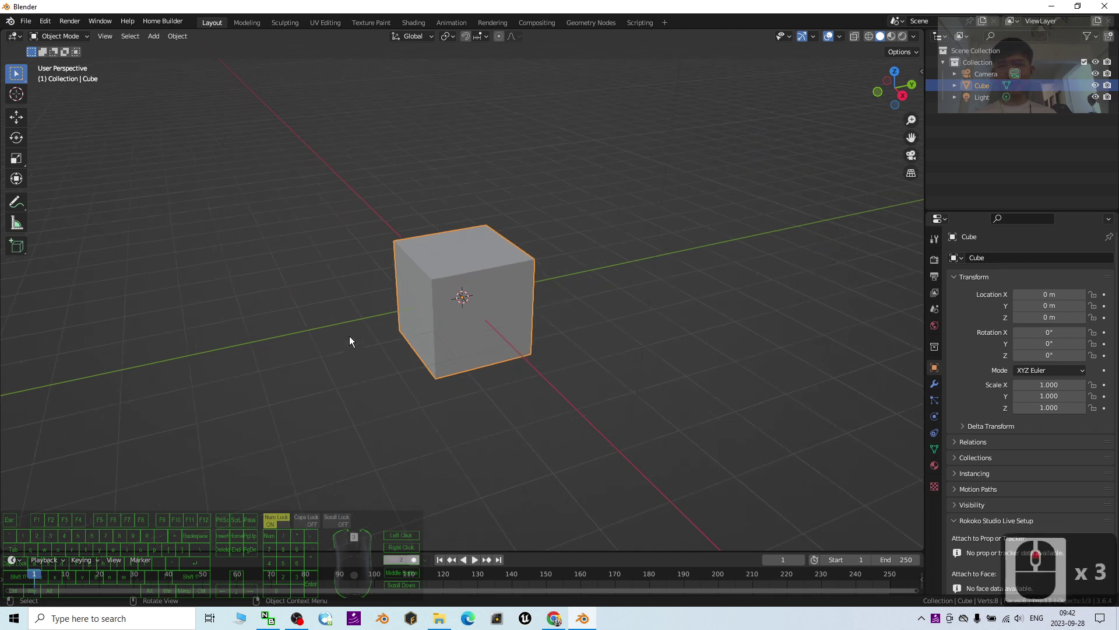
scroll(350, 342, "down", 3)
scroll(403, 345, "up", 1)
scroll(388, 356, "down", 2)
scroll(394, 353, "up", 2)
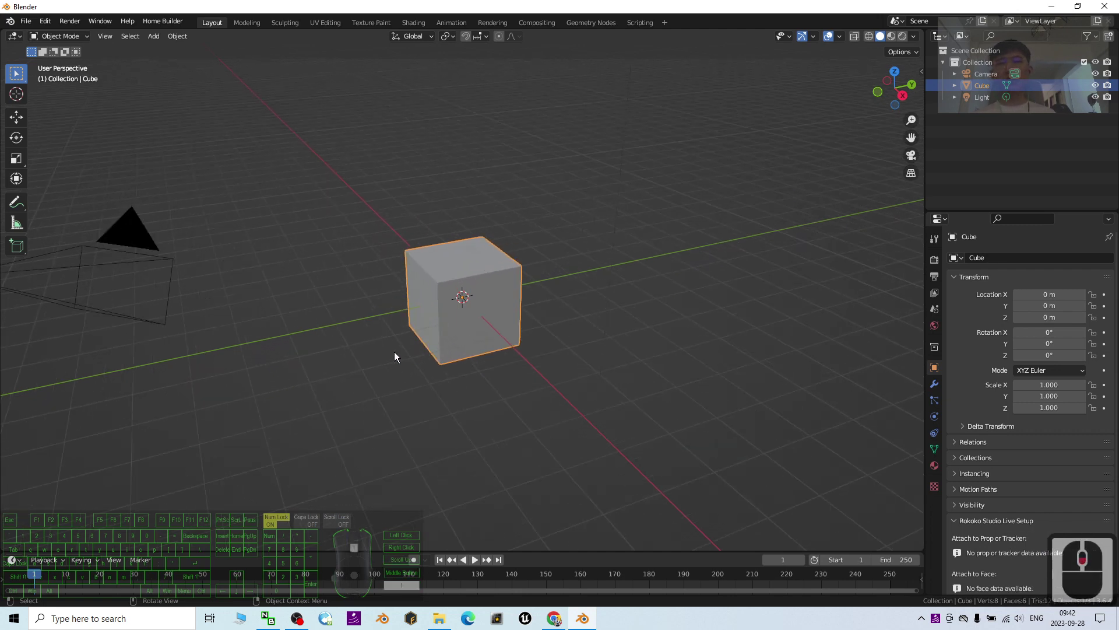
scroll(385, 362, "down", 1)
Step: Select all default objects (camera, cube and light) and delete them
left_click(840, 362)
left_click(756, 356)
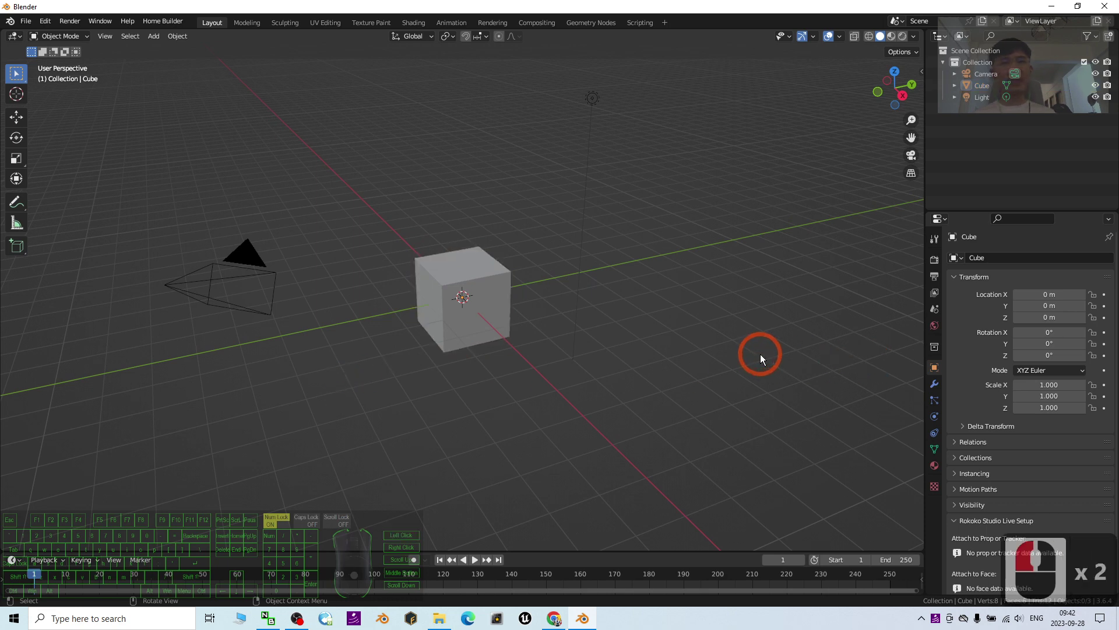
left_click(619, 364)
left_click(828, 234)
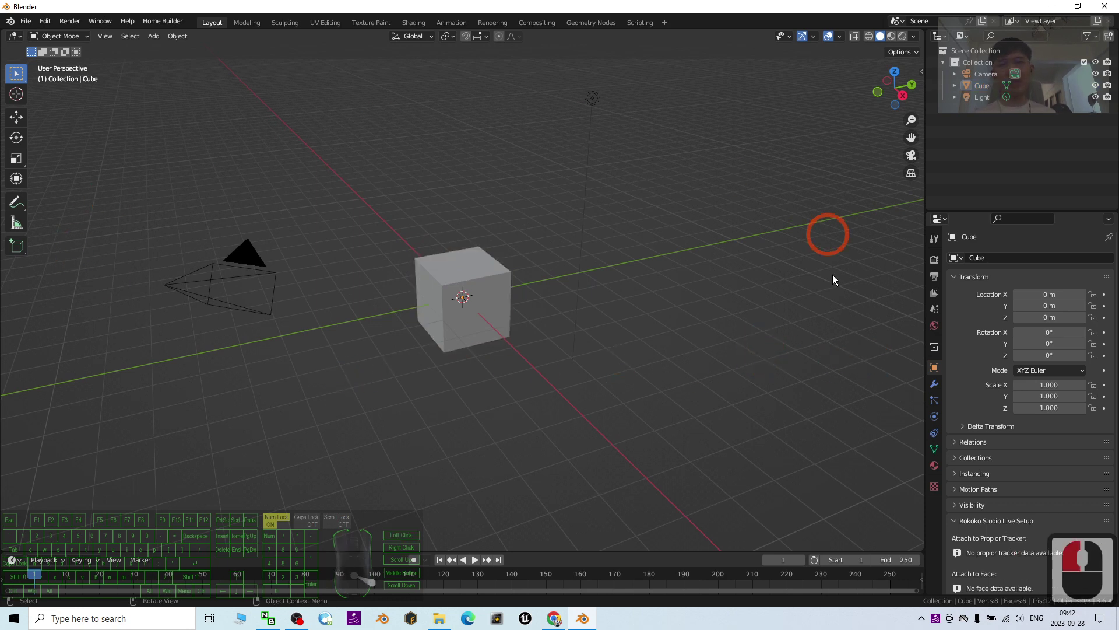
left_click(744, 365)
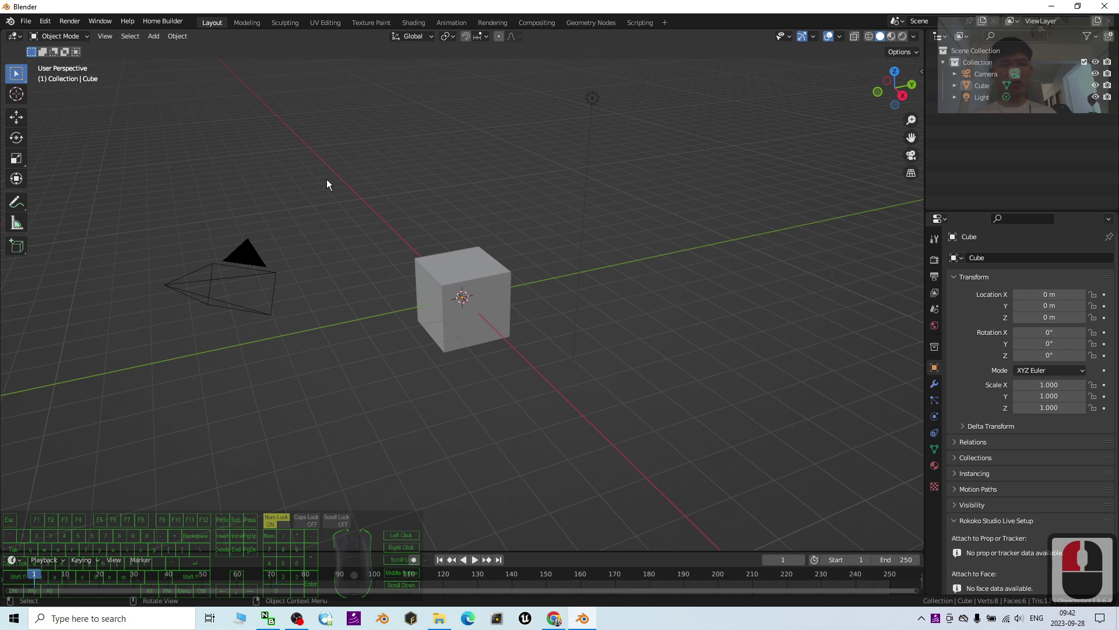
left_click(402, 420)
key("a")
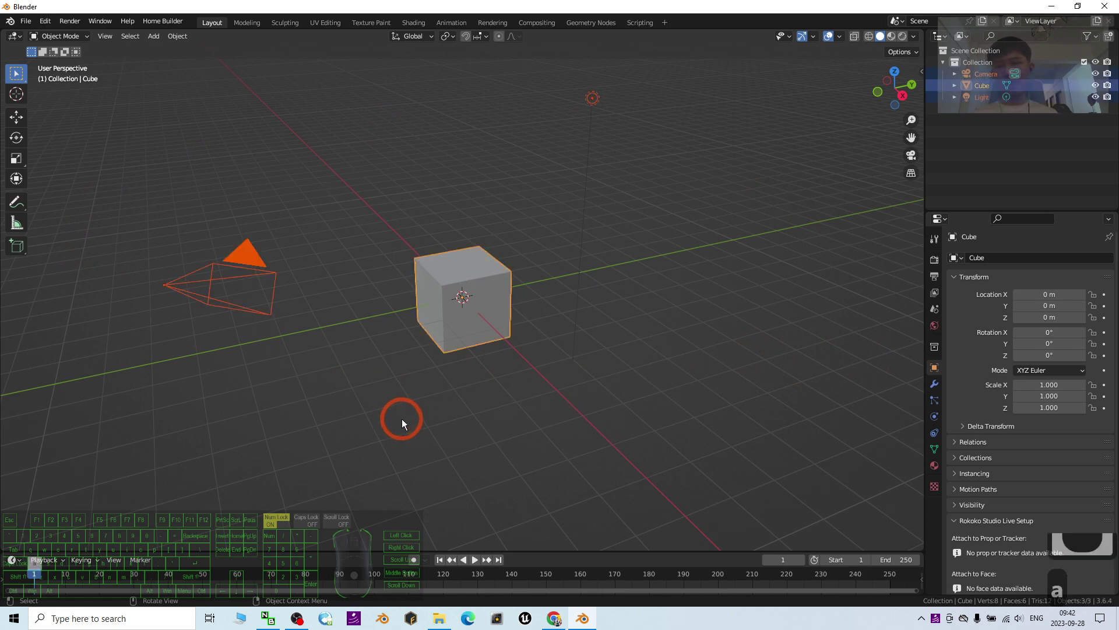
key("Delete")
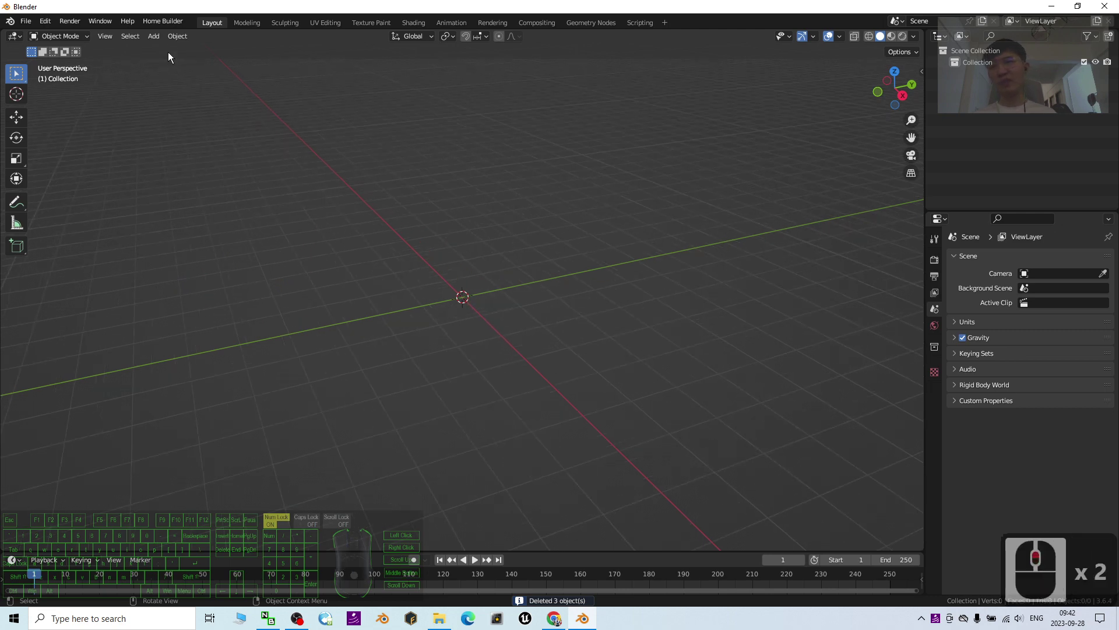
Step: Add a new cube at the origin and enter Edit Mode with face selection
left_click(154, 36)
left_click(182, 66)
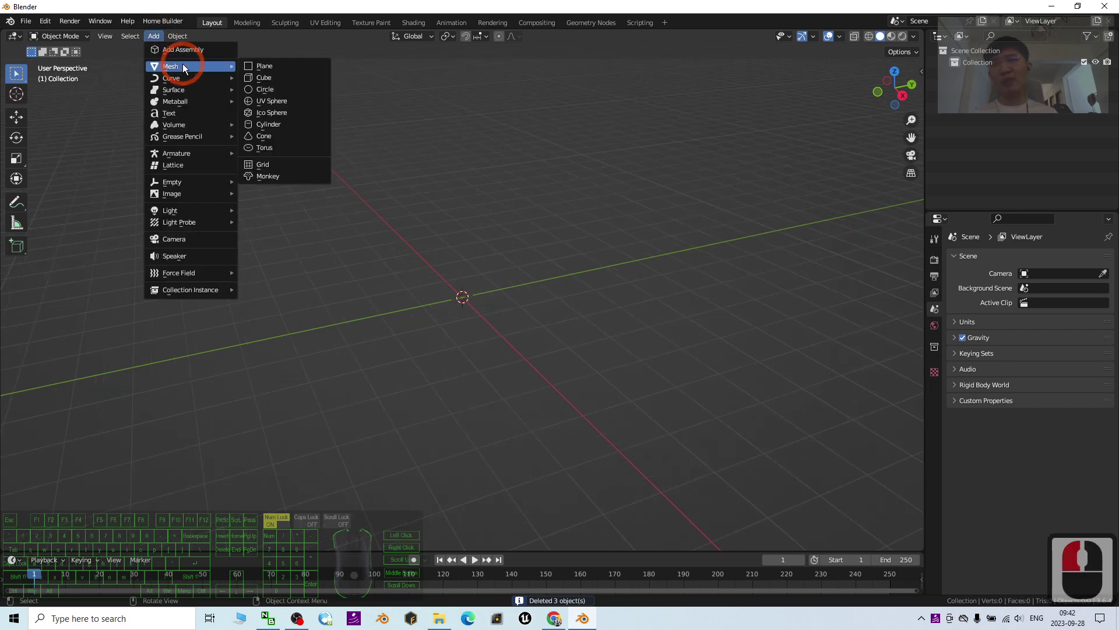
left_click(269, 77)
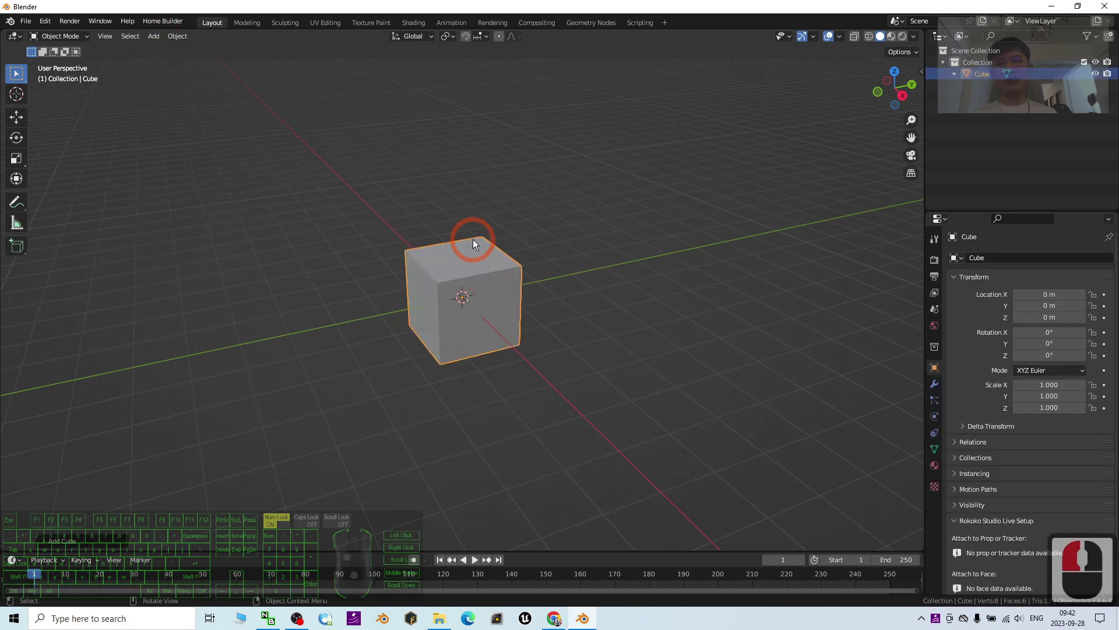
left_click(60, 36)
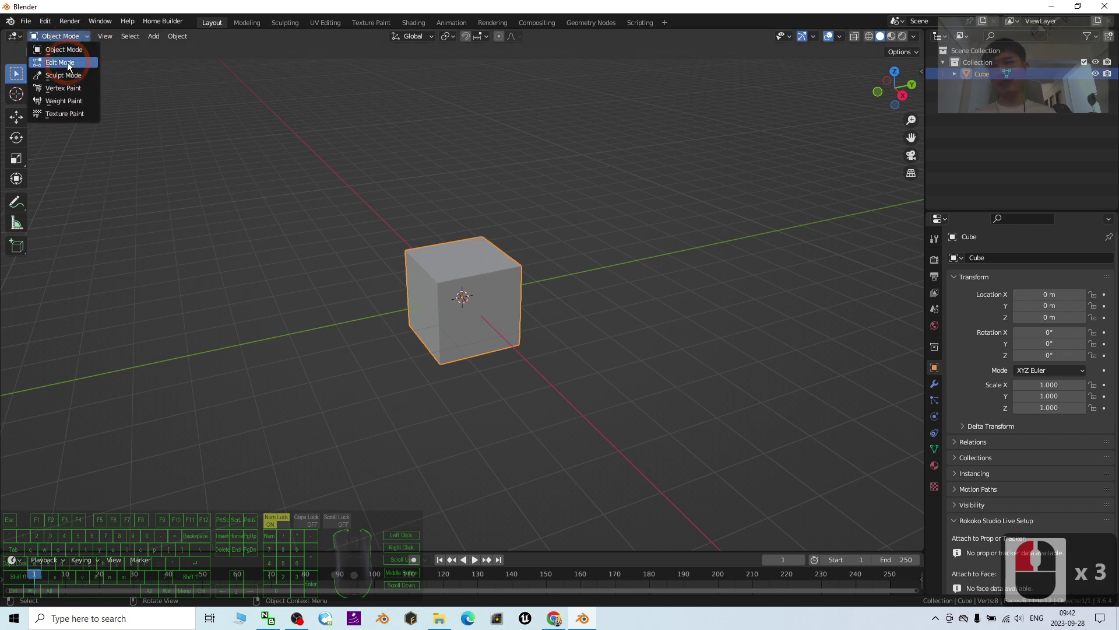
left_click(68, 63)
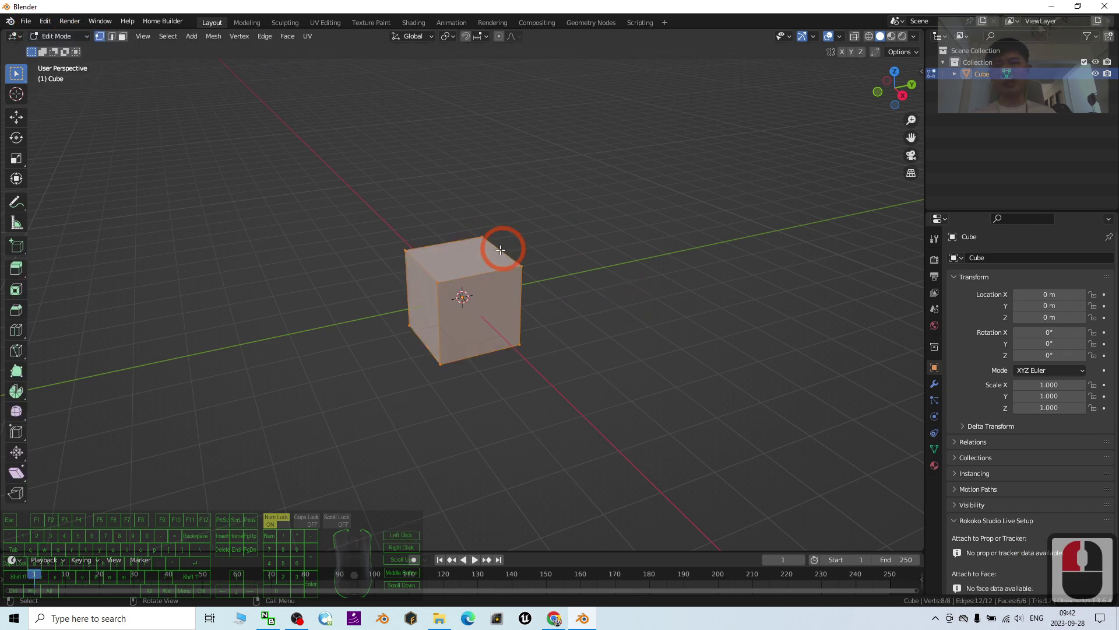
left_click(122, 37)
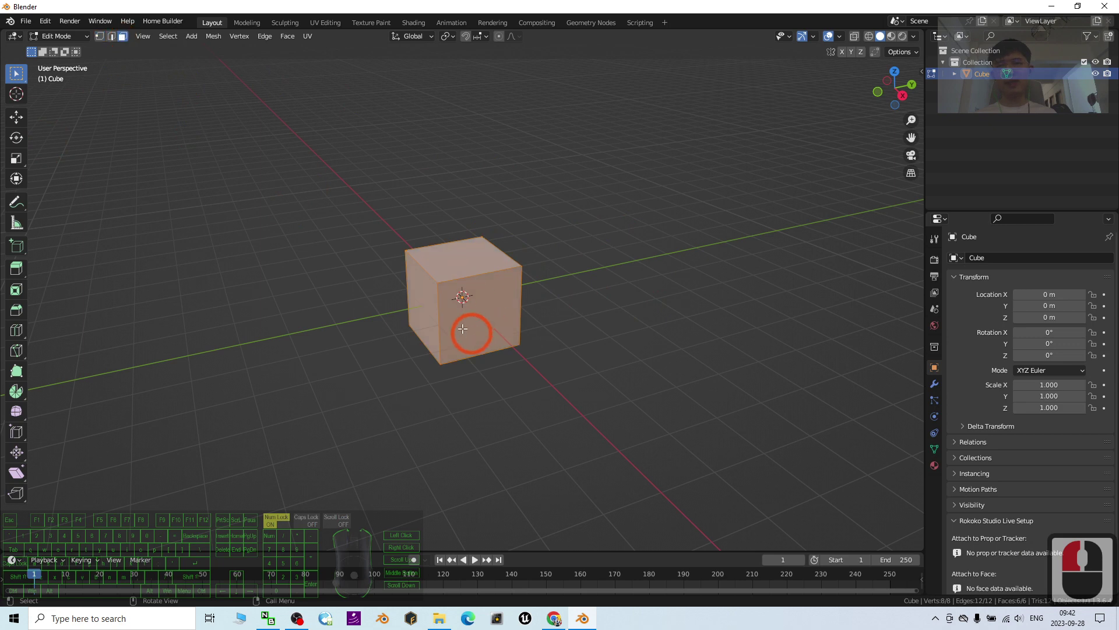
Step: Extrude the cube's left face leftward twice
left_click(445, 302)
key("e")
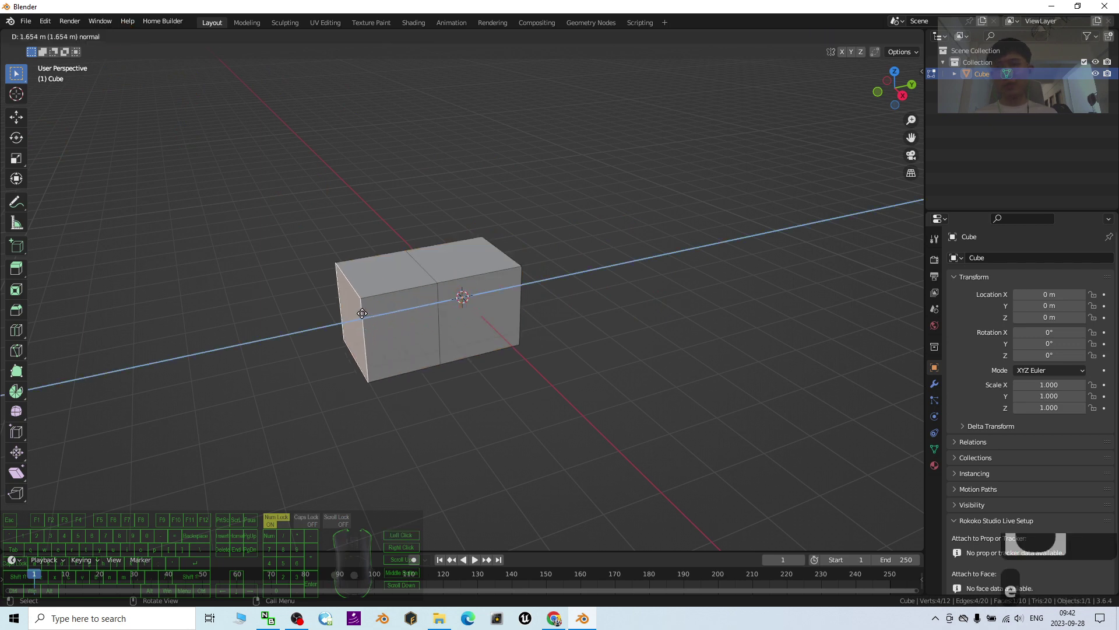
left_click(325, 312)
key("e")
left_click(245, 297)
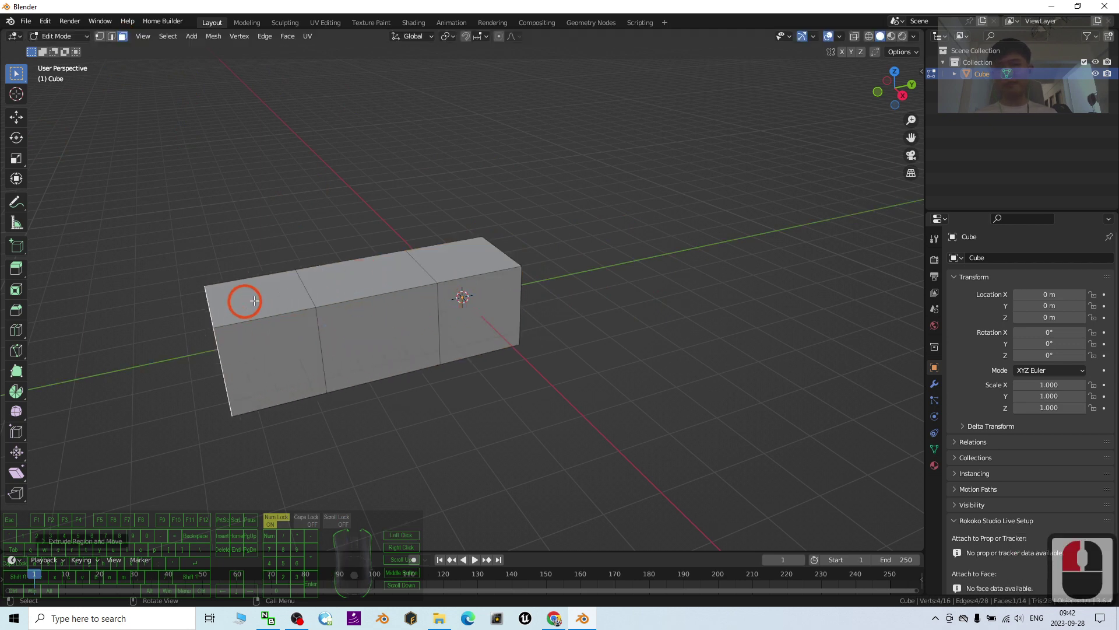
Step: Extrude the middle segment's top face upward, then that raised block's front face forward
left_click(357, 277)
key("e")
left_click(415, 245)
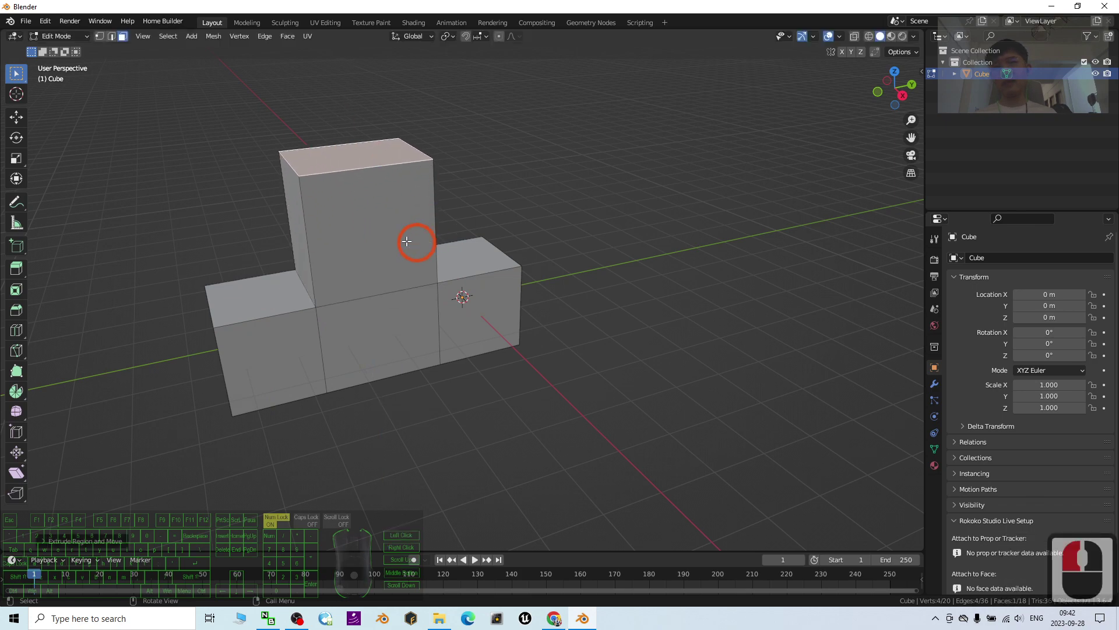
left_click(365, 225)
key("e")
left_click(617, 368)
Step: Extrude the front block's top face upward into a tall rear section
middle_click_drag(617, 368, 645, 369)
scroll(642, 369, "down", 4)
scroll(612, 349, "up", 3)
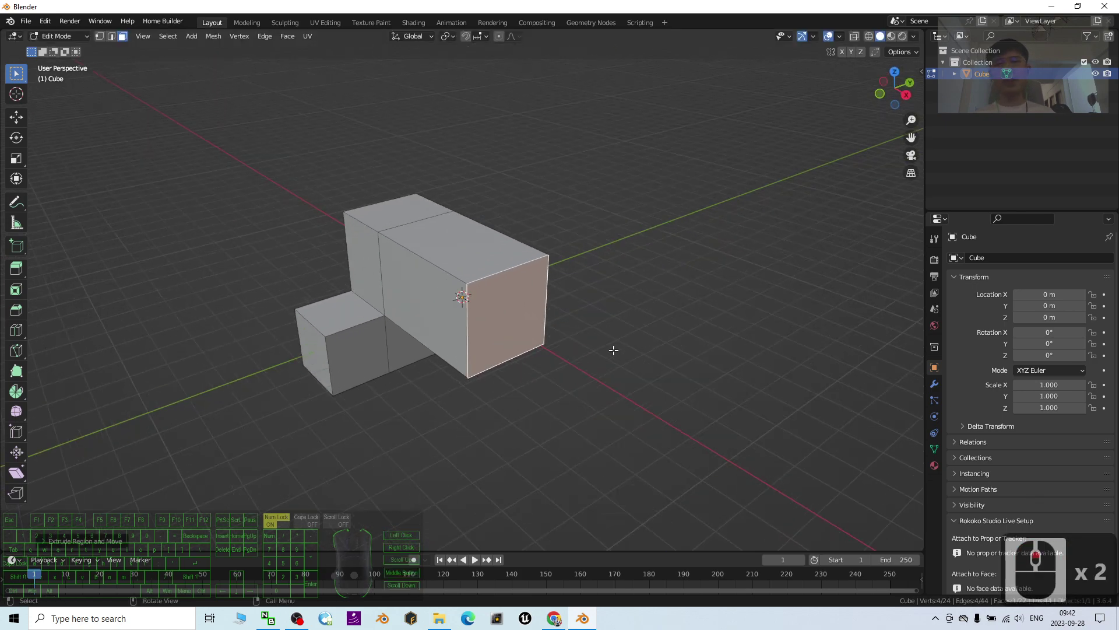
scroll(610, 348, "down", 1)
scroll(609, 350, "up", 2)
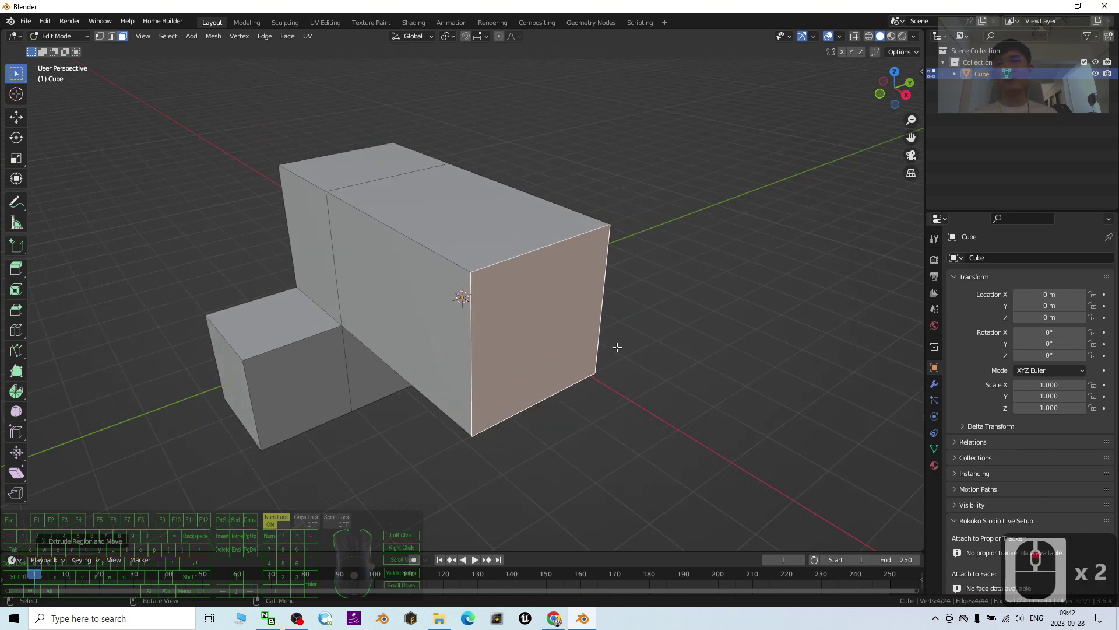
scroll(584, 309, "down", 1)
scroll(557, 299, "up", 1)
scroll(554, 309, "down", 1)
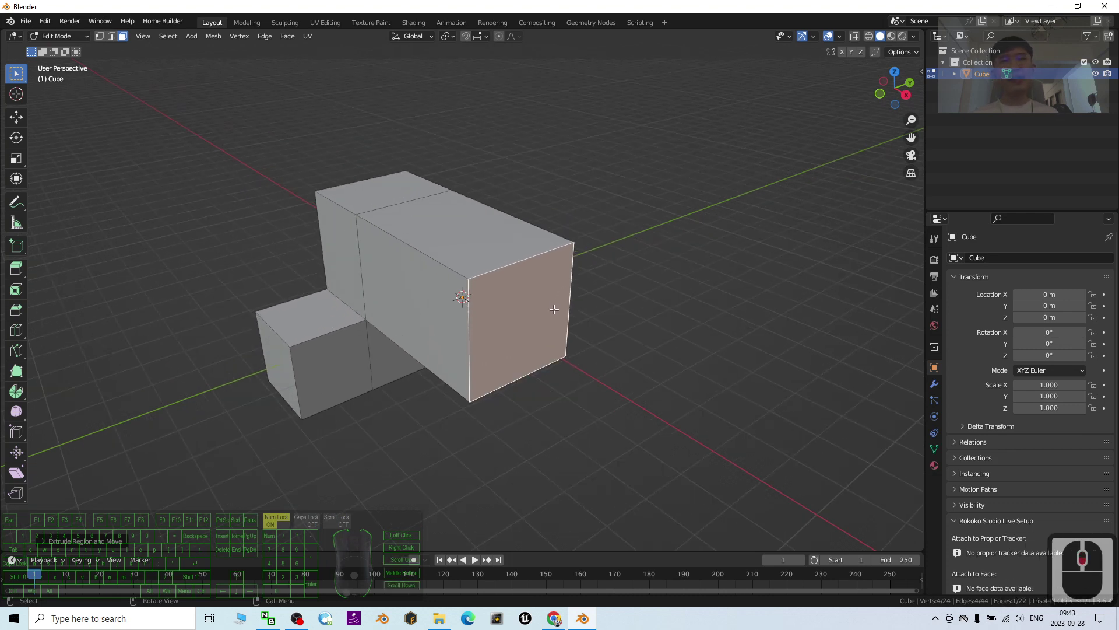
middle_click_drag(578, 349, 501, 227)
left_click(502, 224)
key("e")
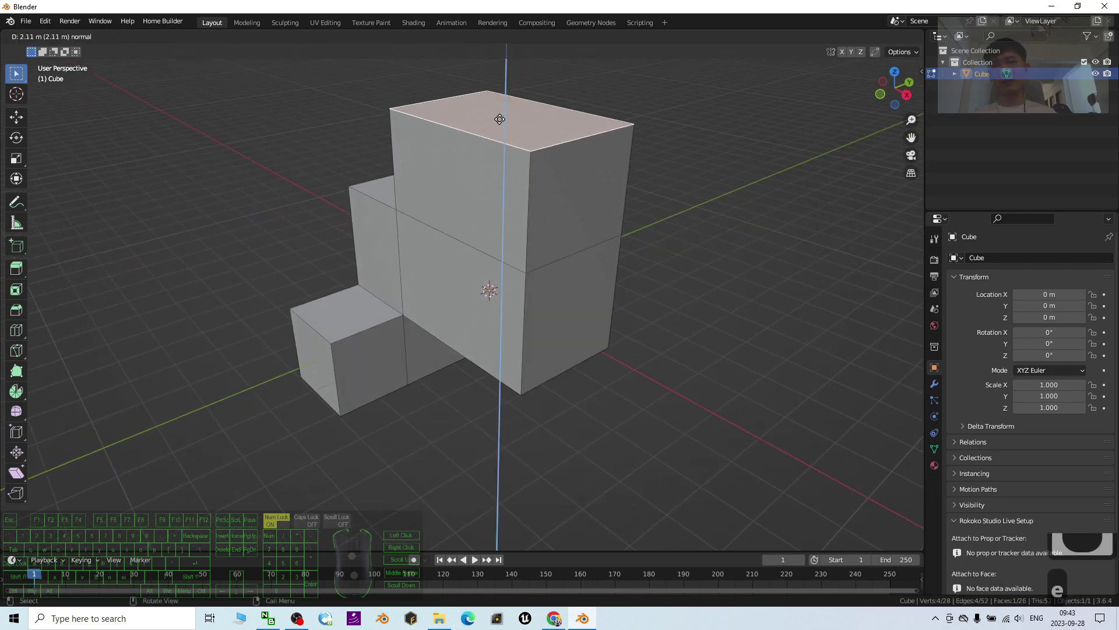
left_click(500, 115)
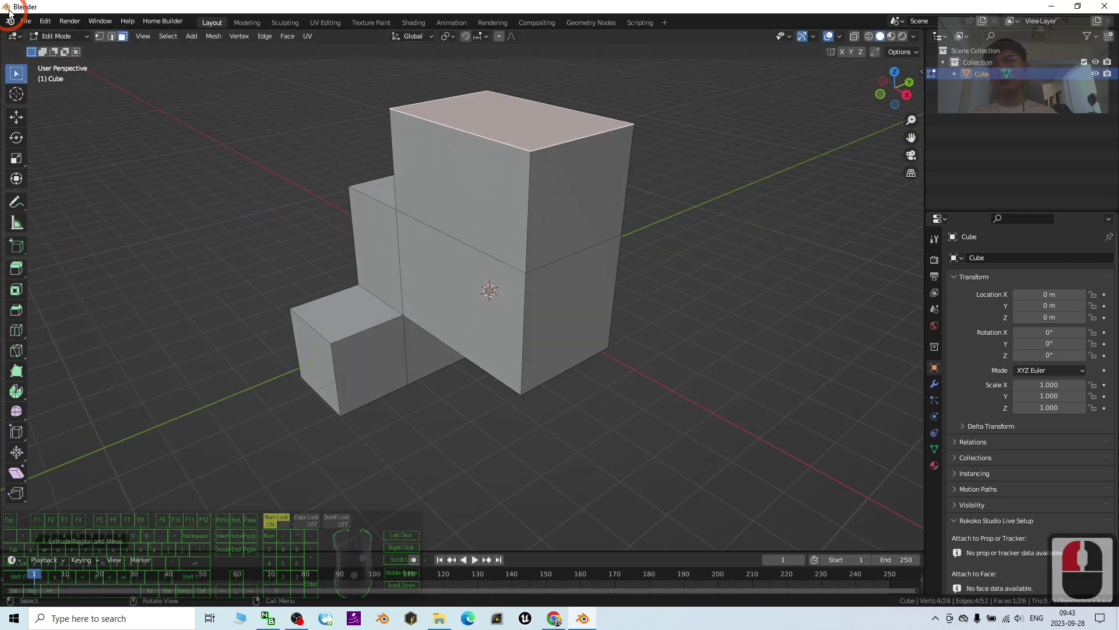
Step: Return the stepped block to Object Mode
left_click(57, 47)
left_click(57, 49)
left_click(57, 47)
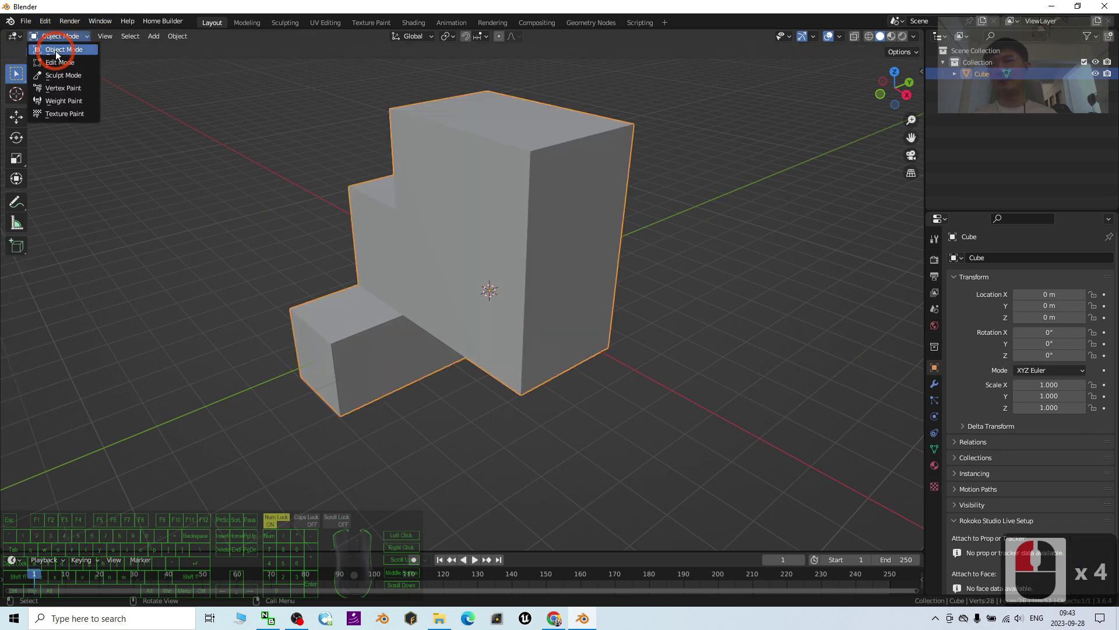
left_click(59, 62)
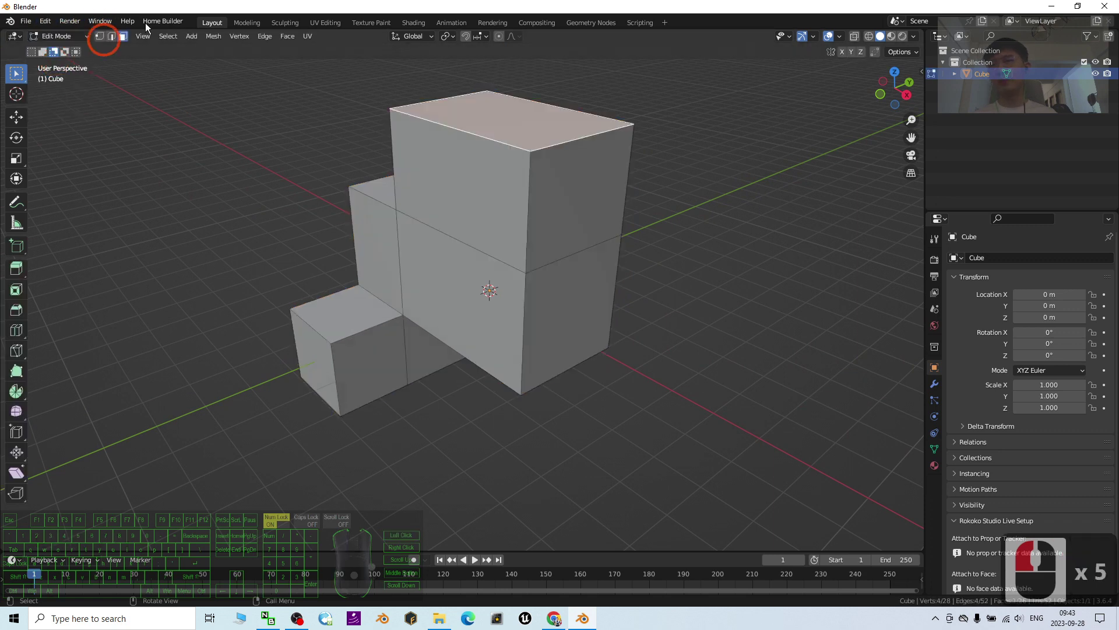
left_click(58, 38)
left_click(57, 50)
Step: Rename the Cube object to shape01 in the Outliner
scroll(679, 256, "down", 2)
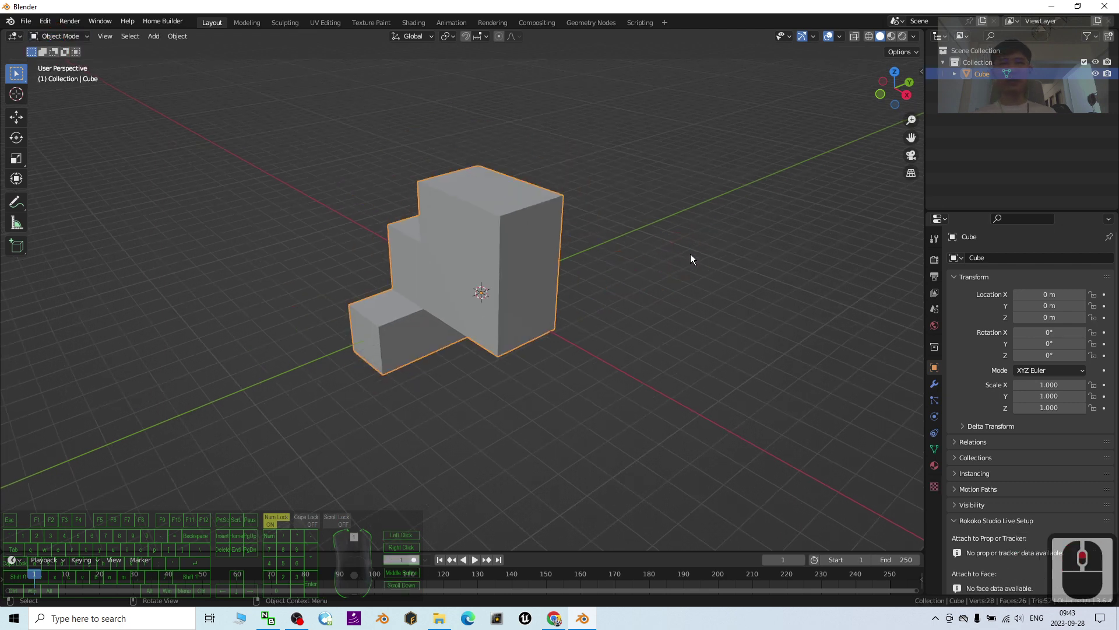
scroll(692, 257, "up", 2)
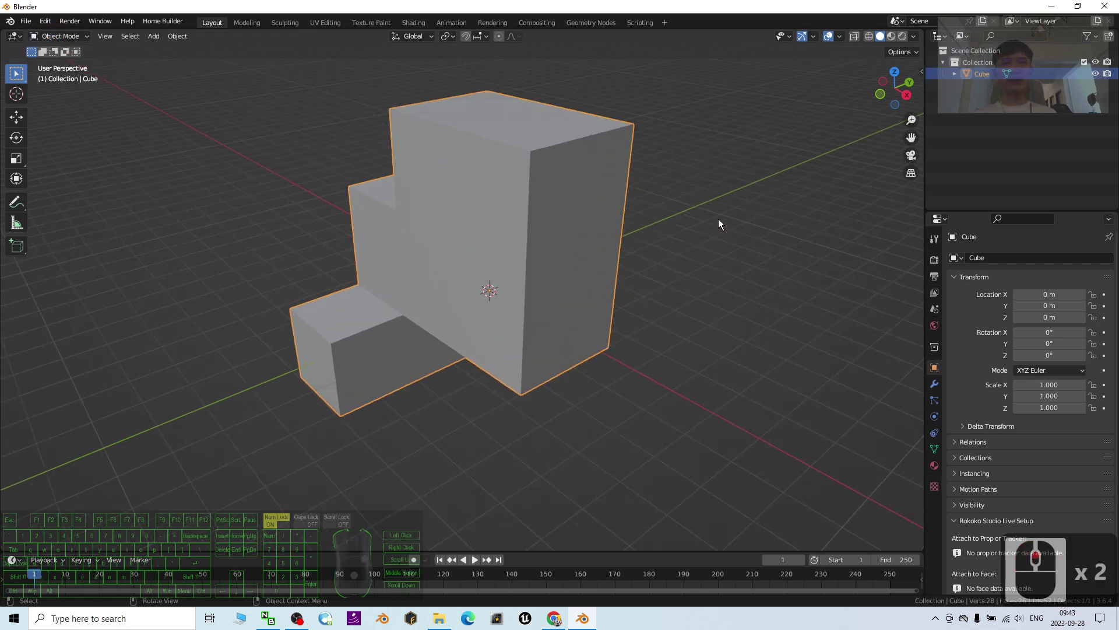
right_click(981, 75)
left_click(1035, 75)
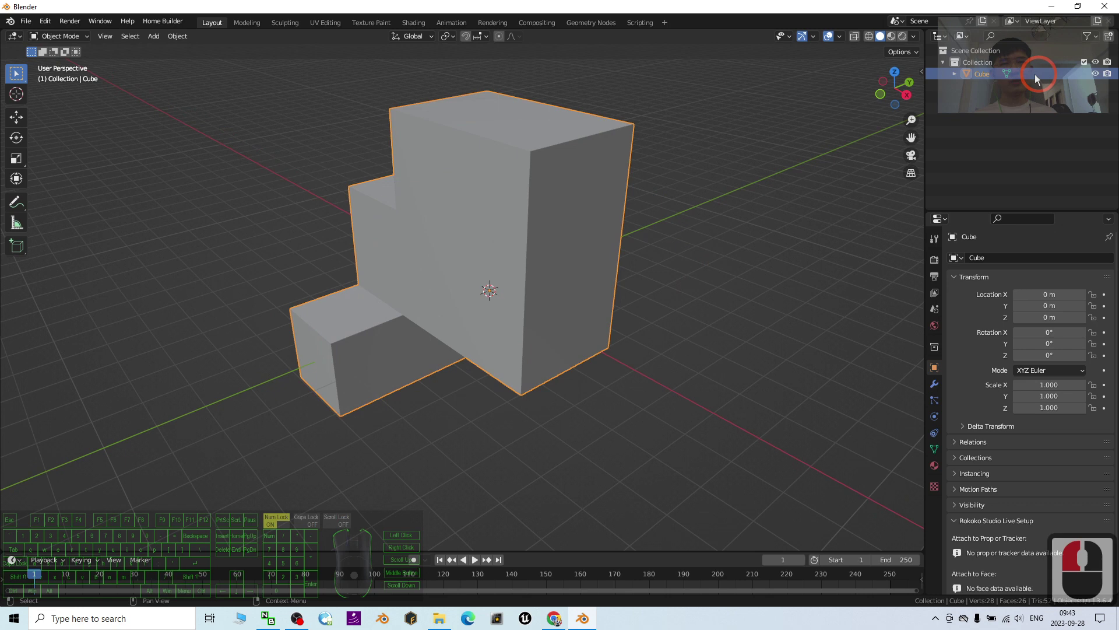
double_click(980, 75)
type("sh")
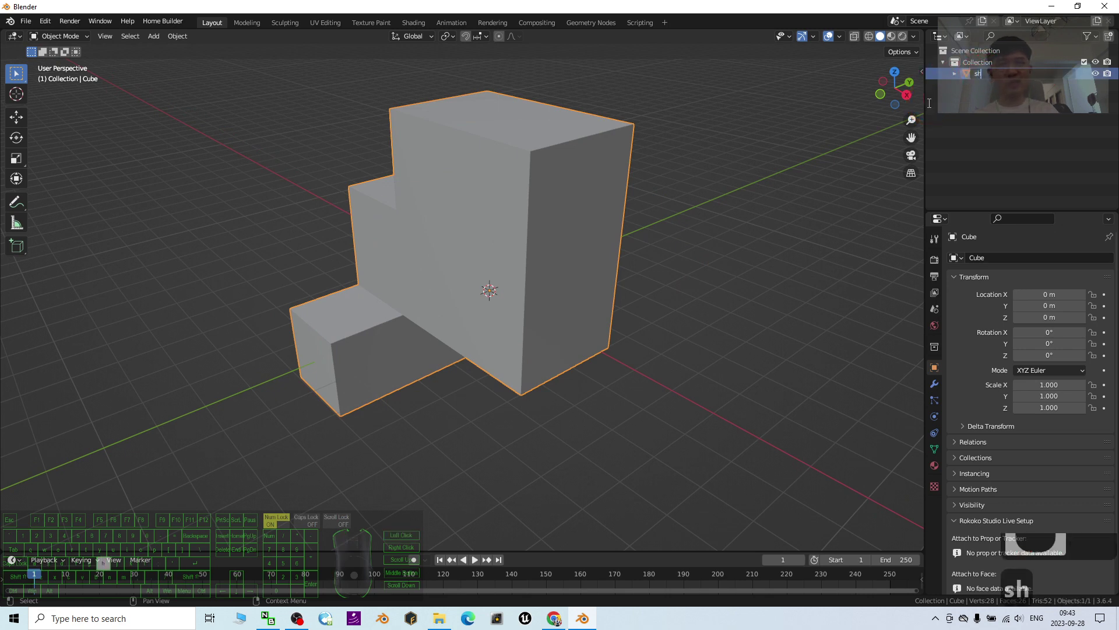
type("ape01")
key("Return")
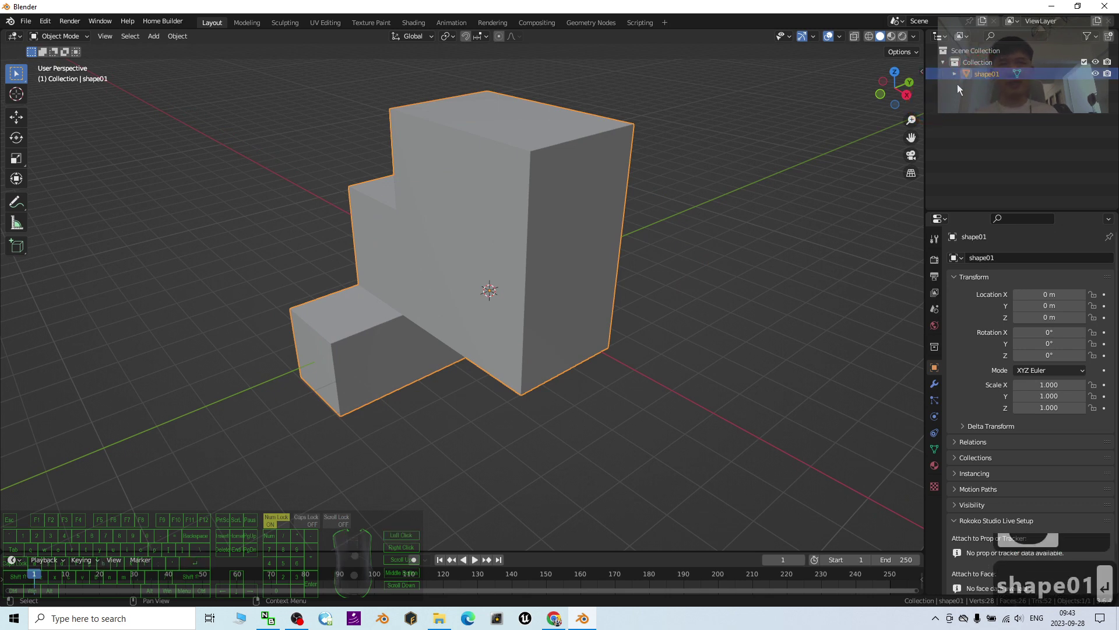
Step: Mark shape01 as an asset
right_click(993, 72)
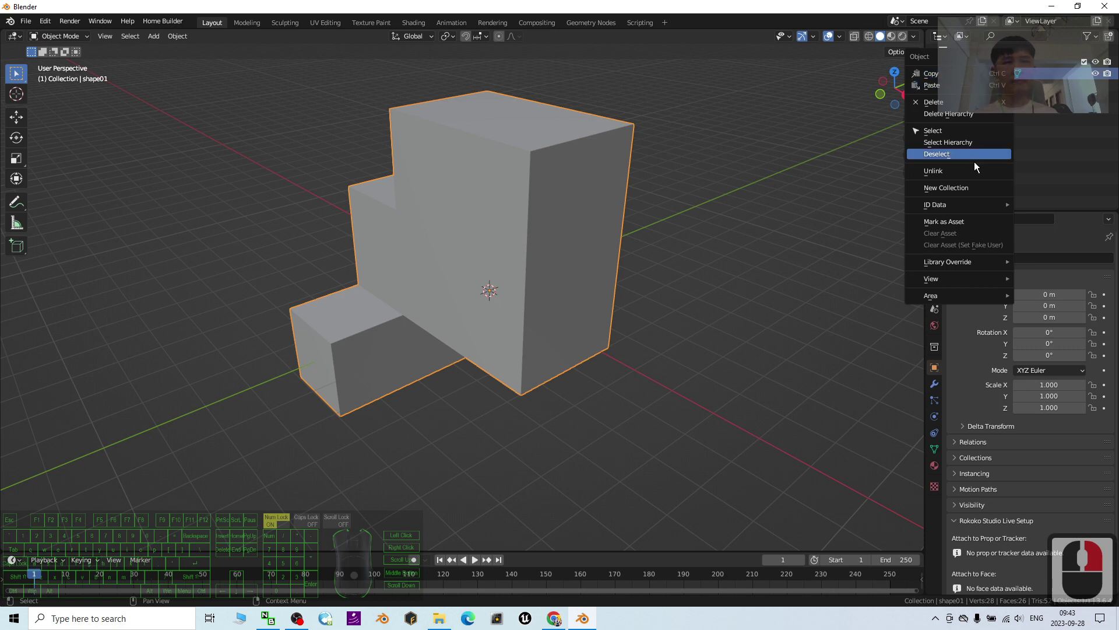
left_click(955, 222)
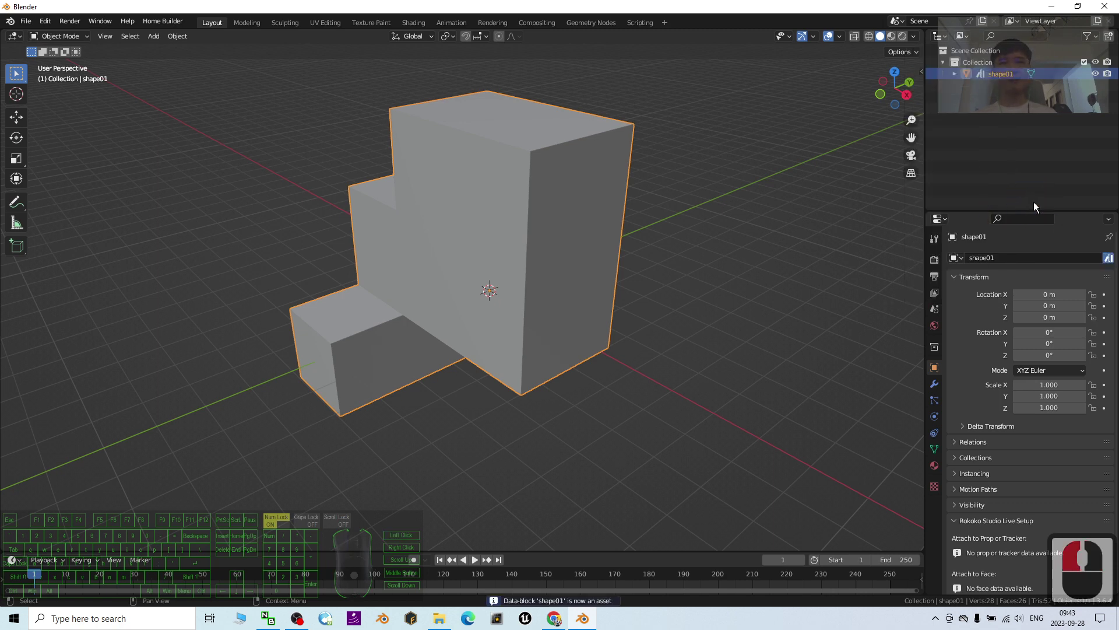
scroll(560, 298, "down", 2)
scroll(559, 316, "up", 2)
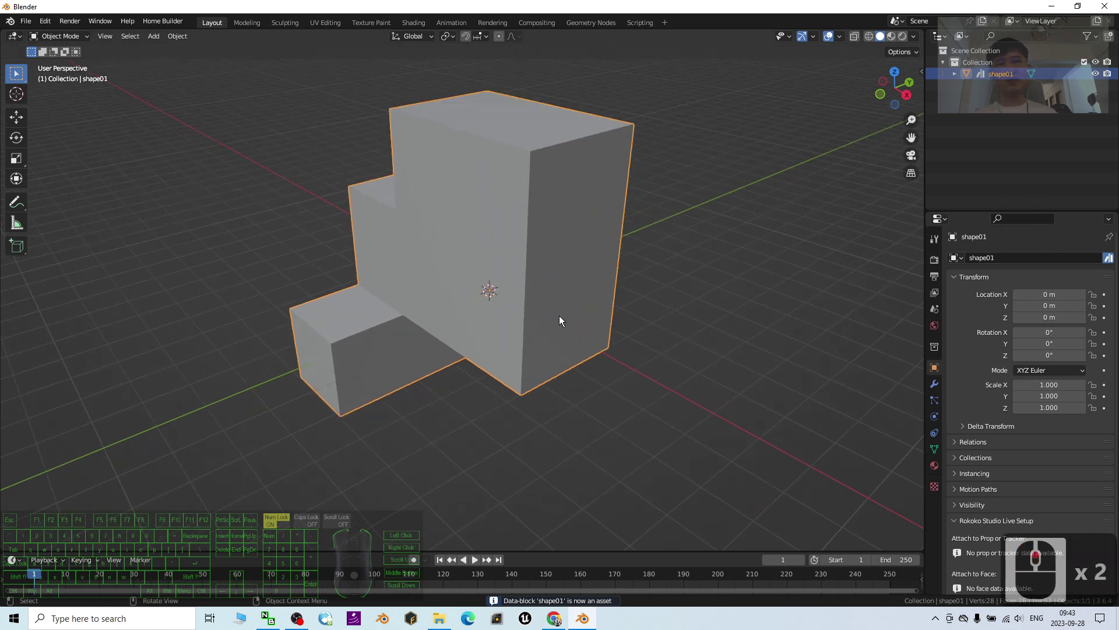
mouse_move(525, 347)
middle_mouse_down()
mouse_move(577, 327)
mouse_move(530, 337)
middle_mouse_up()
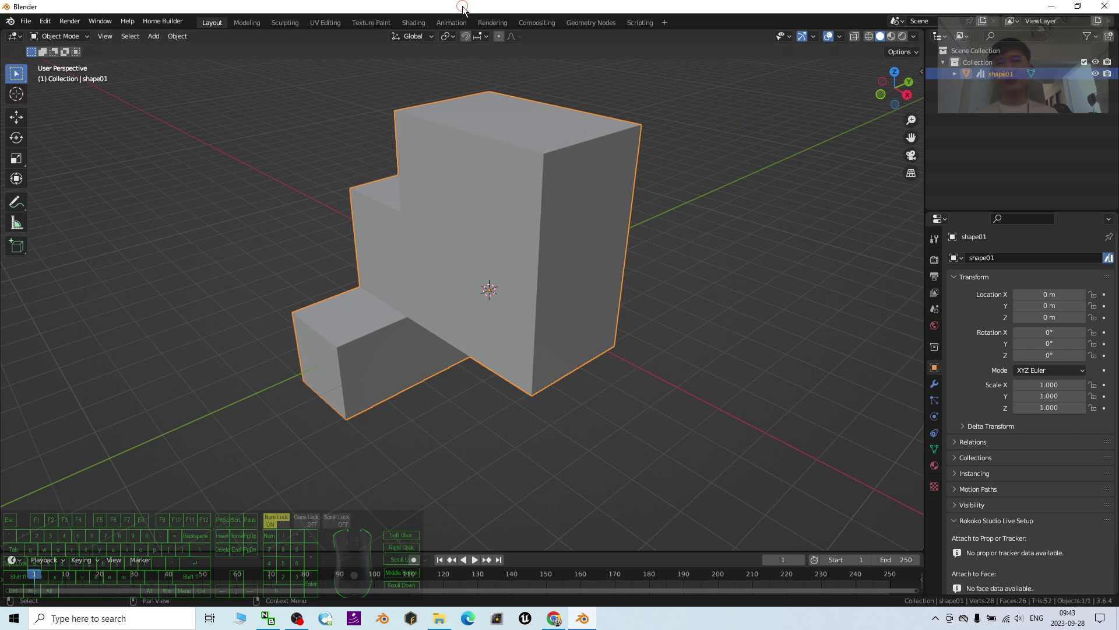
left_click_drag(463, 8, 673, 36)
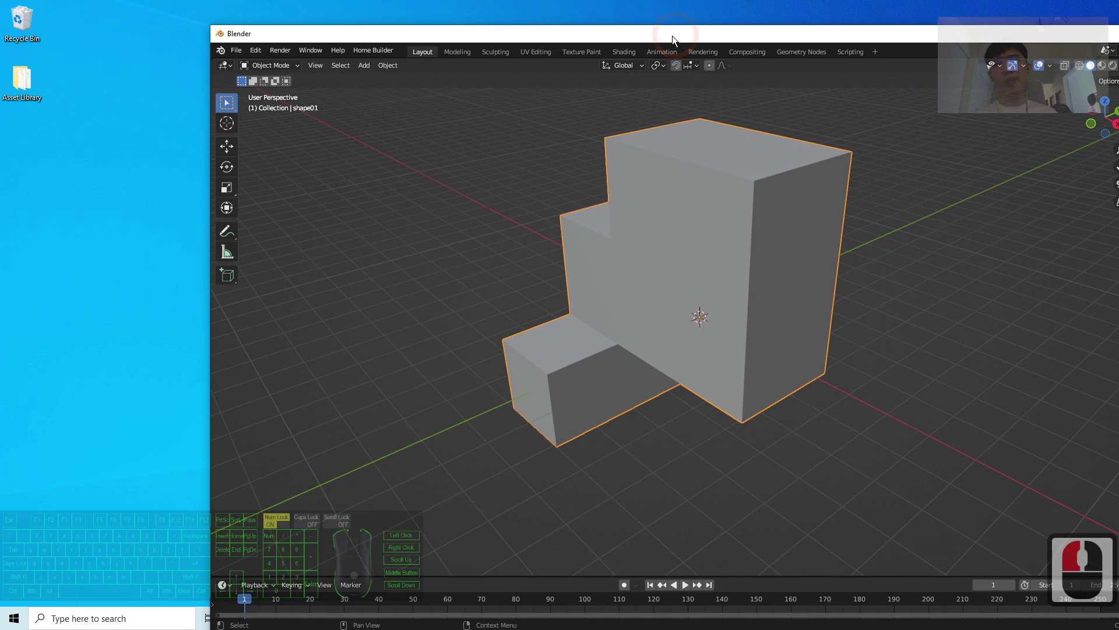
Step: Create a desktop folder named 'Asset Library A' and open it in File Explorer
right_click(24, 281)
mouse_move(84, 418)
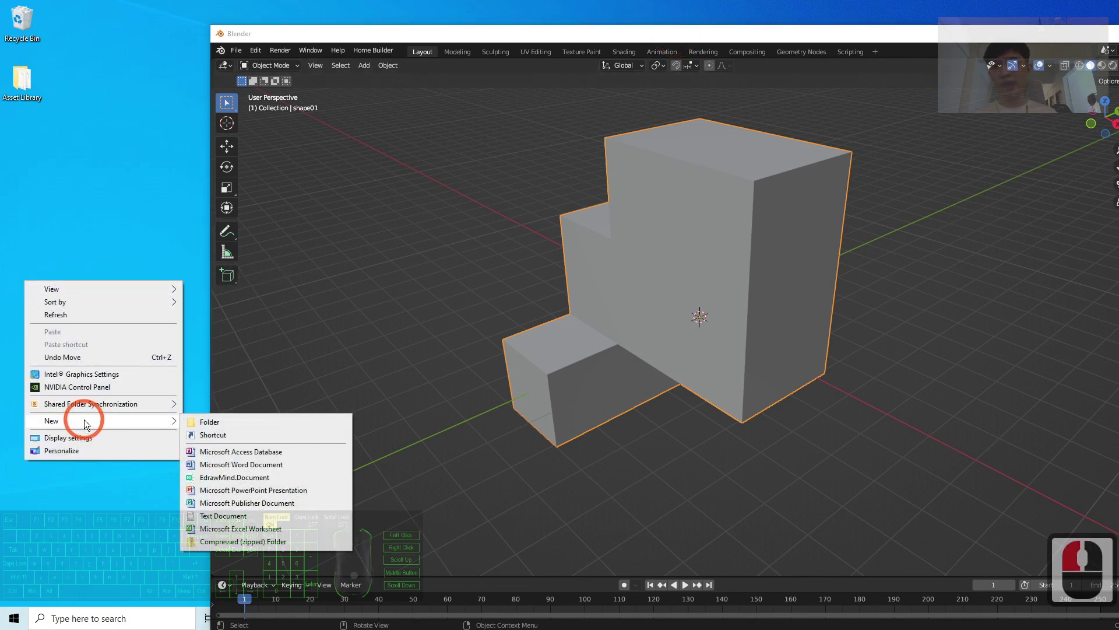
left_click(259, 422)
type("A")
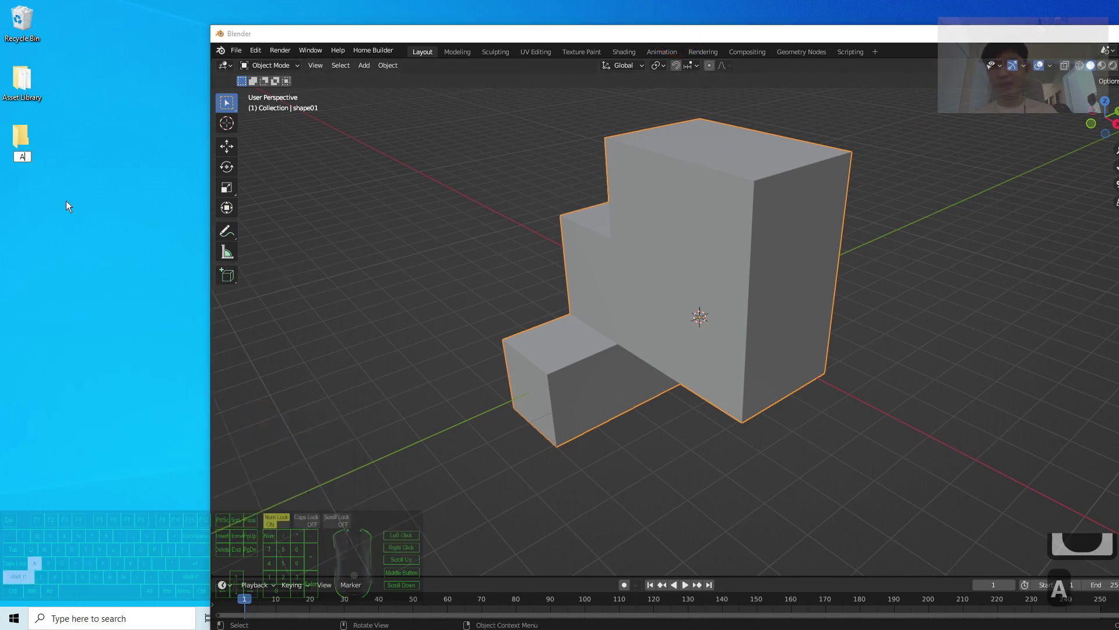
type("sset Library A")
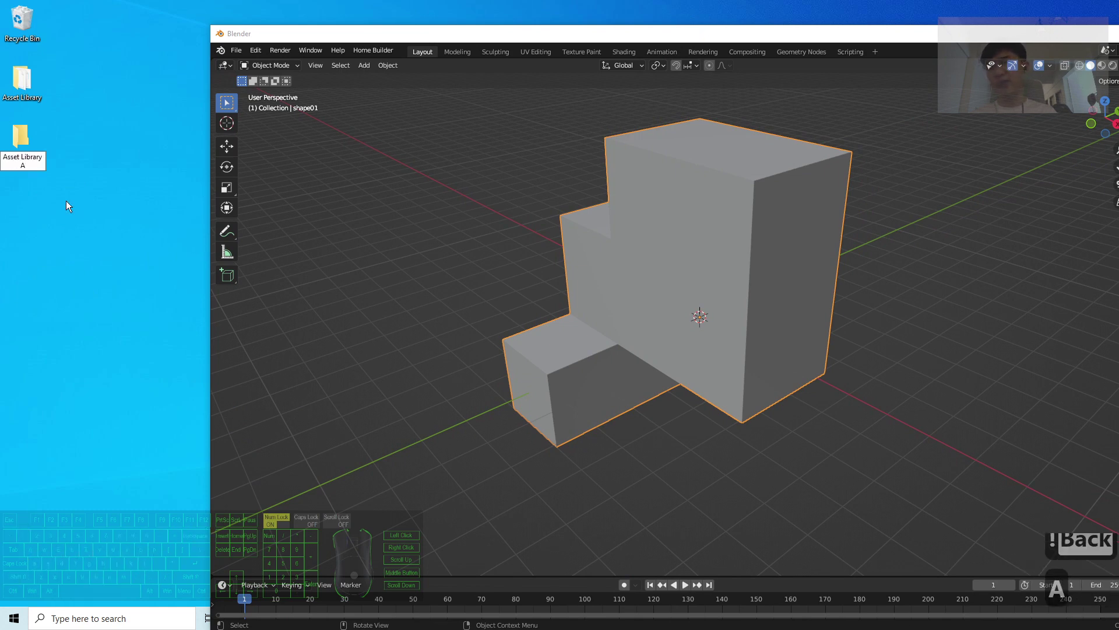
left_click(99, 123)
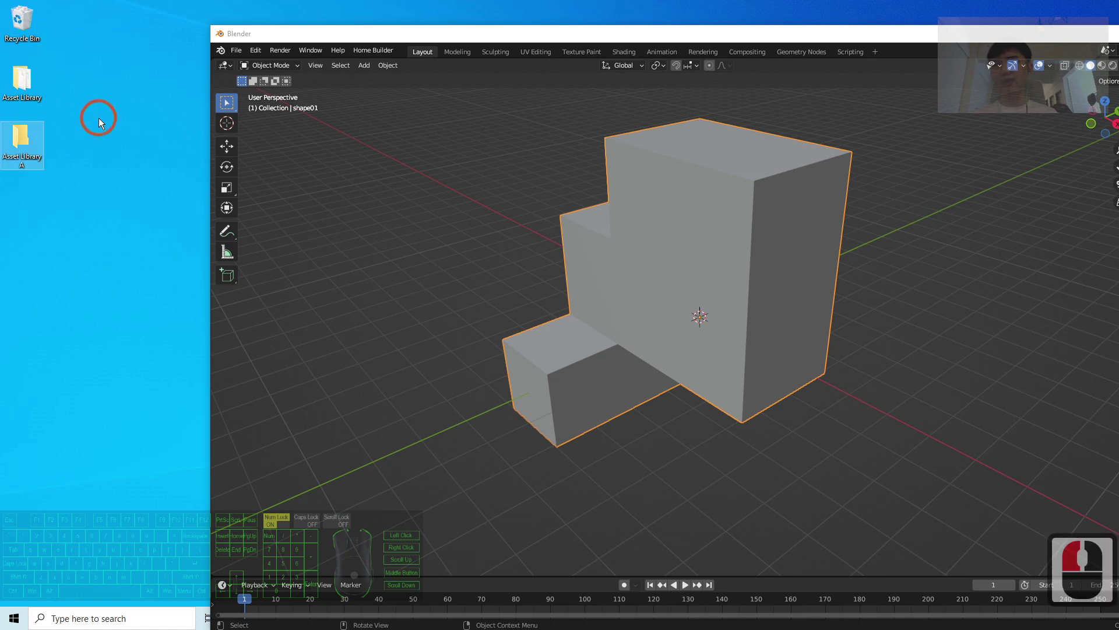
double_click(21, 140)
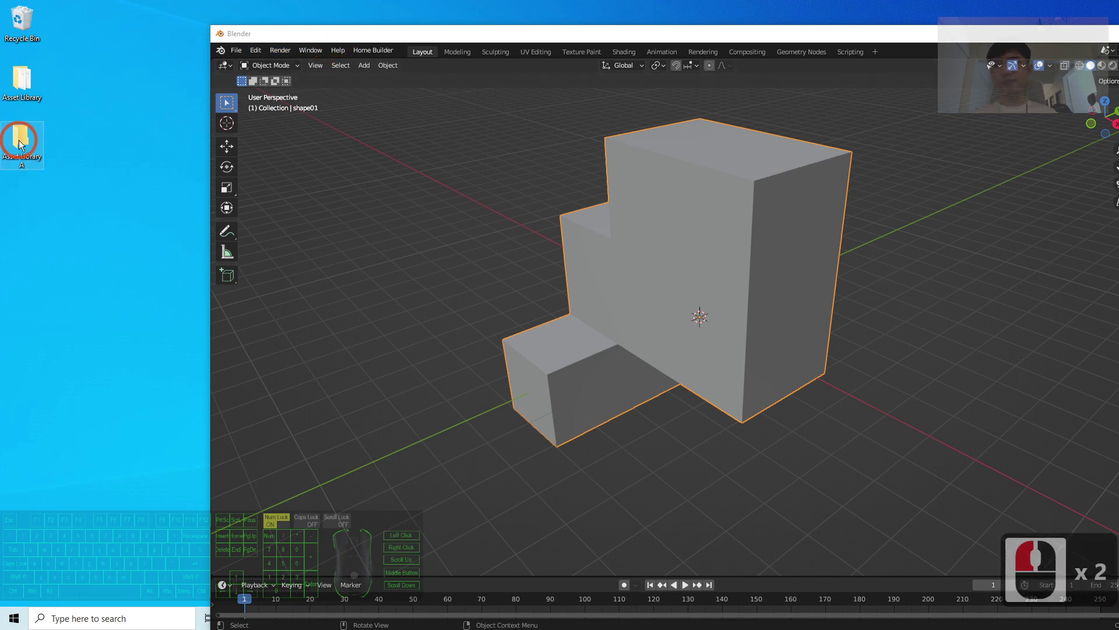
left_click_drag(565, 86, 337, 144)
Step: Start Save As and navigate to the desktop's Asset Library A folder
left_click(467, 98)
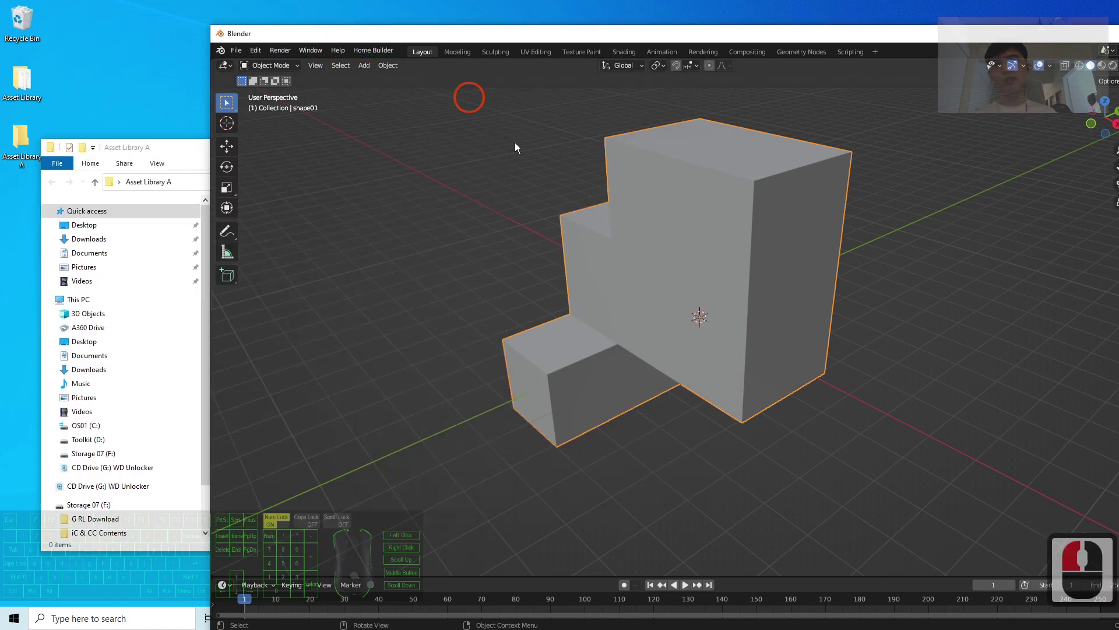
left_click(179, 159)
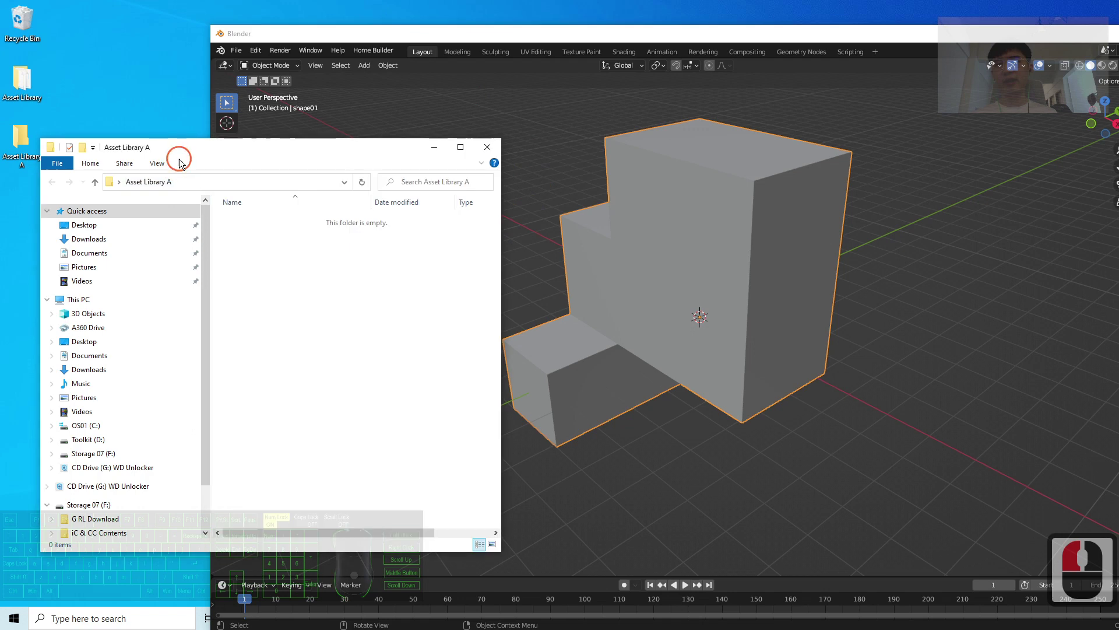
left_click(238, 51)
left_click(269, 104)
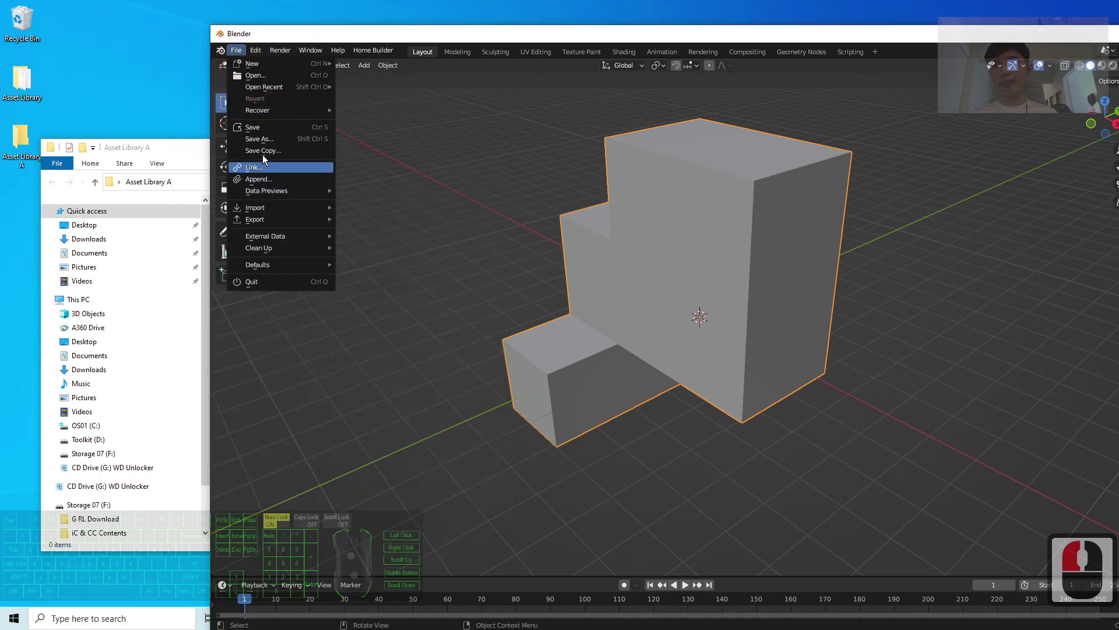
left_click(273, 140)
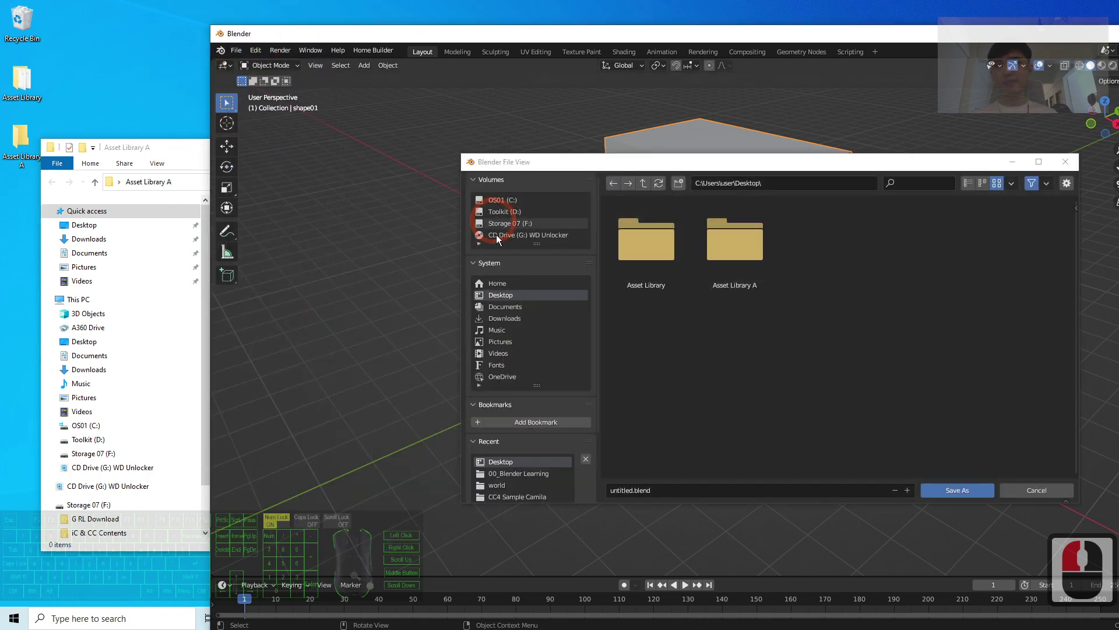
left_click(499, 295)
left_click(727, 255)
double_click(729, 250)
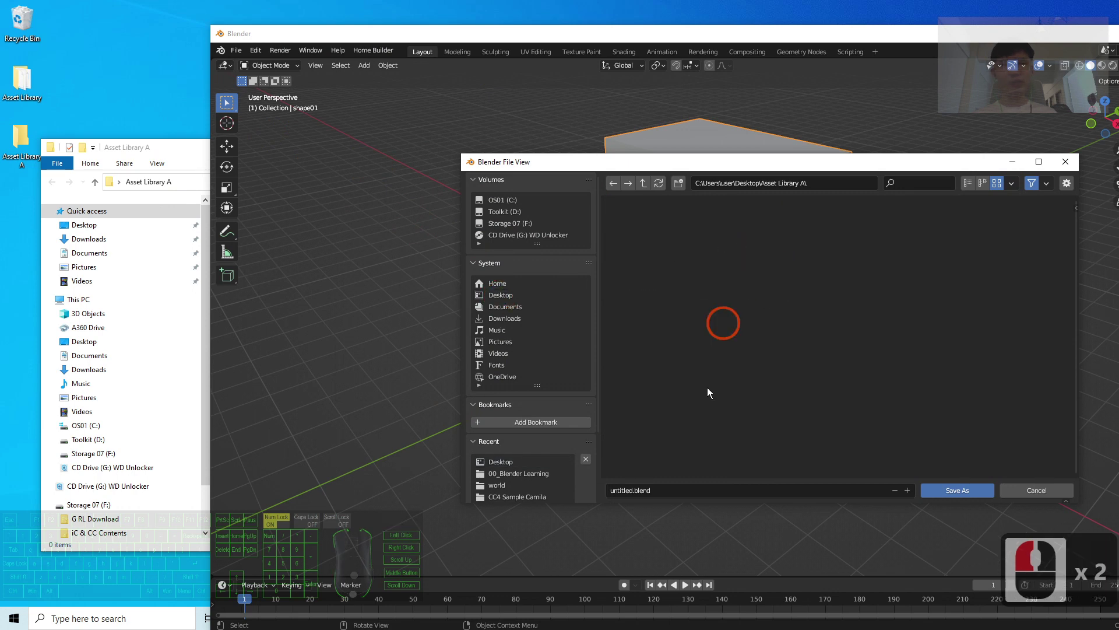
left_click(675, 487)
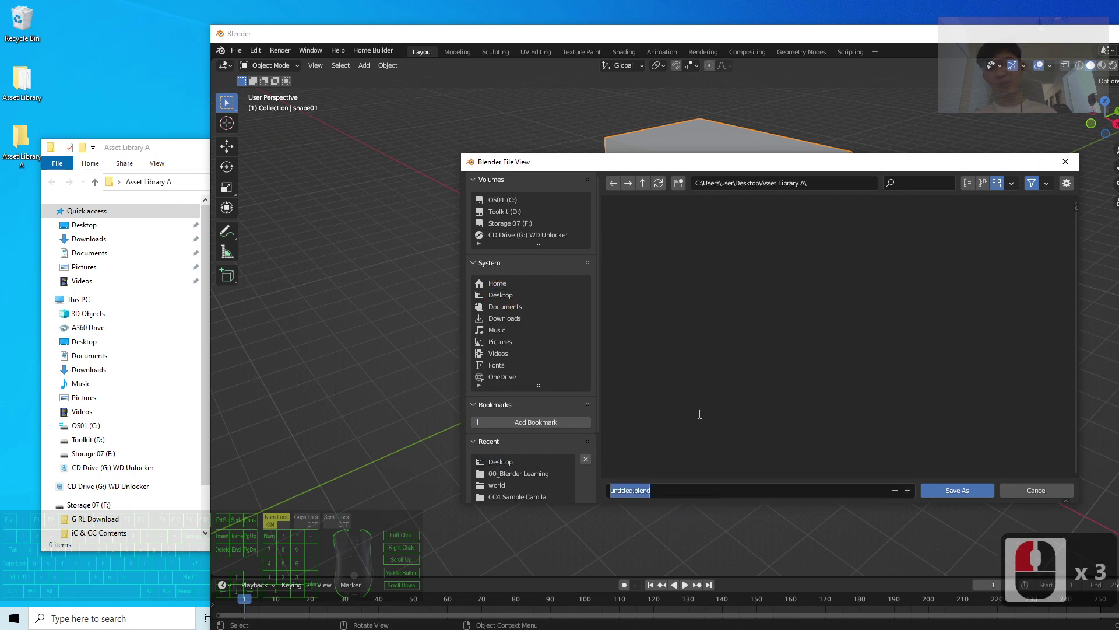
type("Mode")
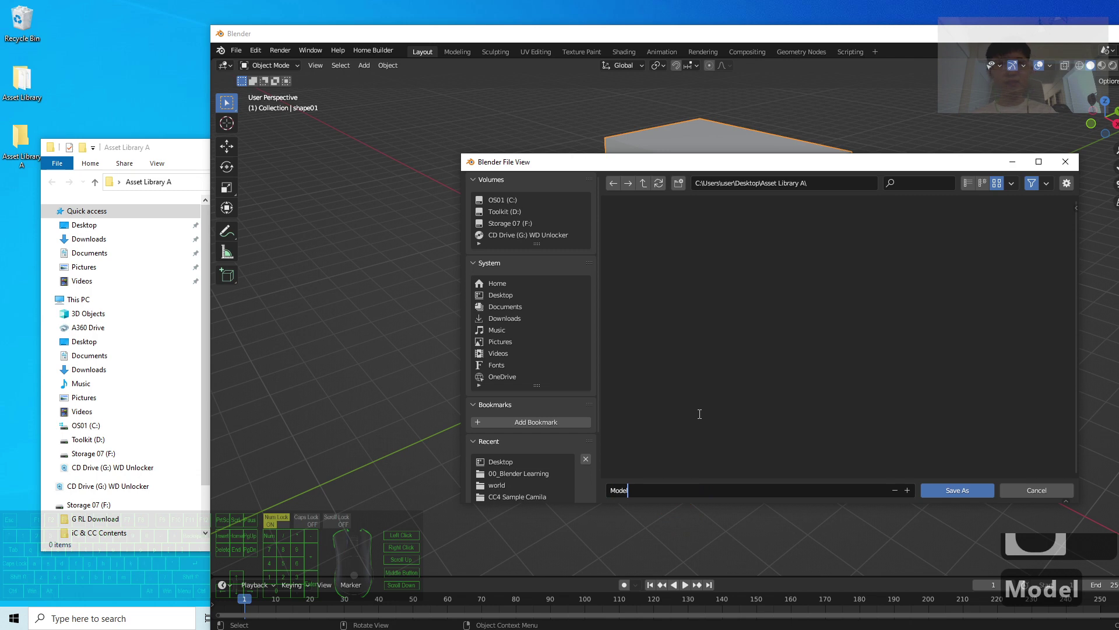
type("l01")
Step: Save the scene there as shape01.blend and confirm it appears in the folder
left_click_drag(973, 162, 679, 168)
left_click_drag(903, 28, 713, 13)
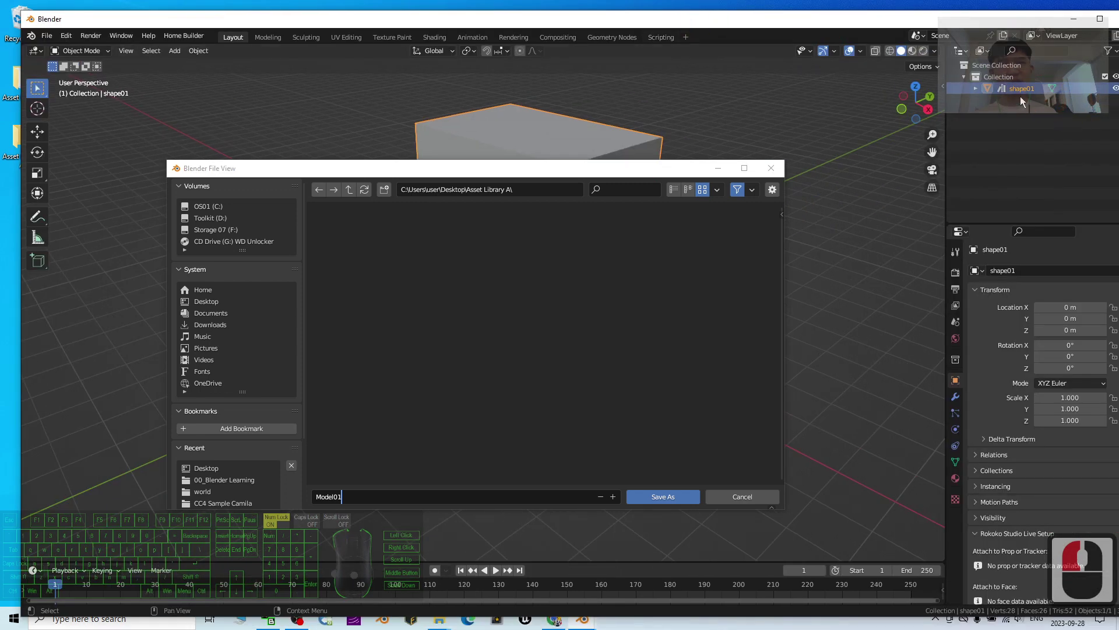
double_click(365, 496)
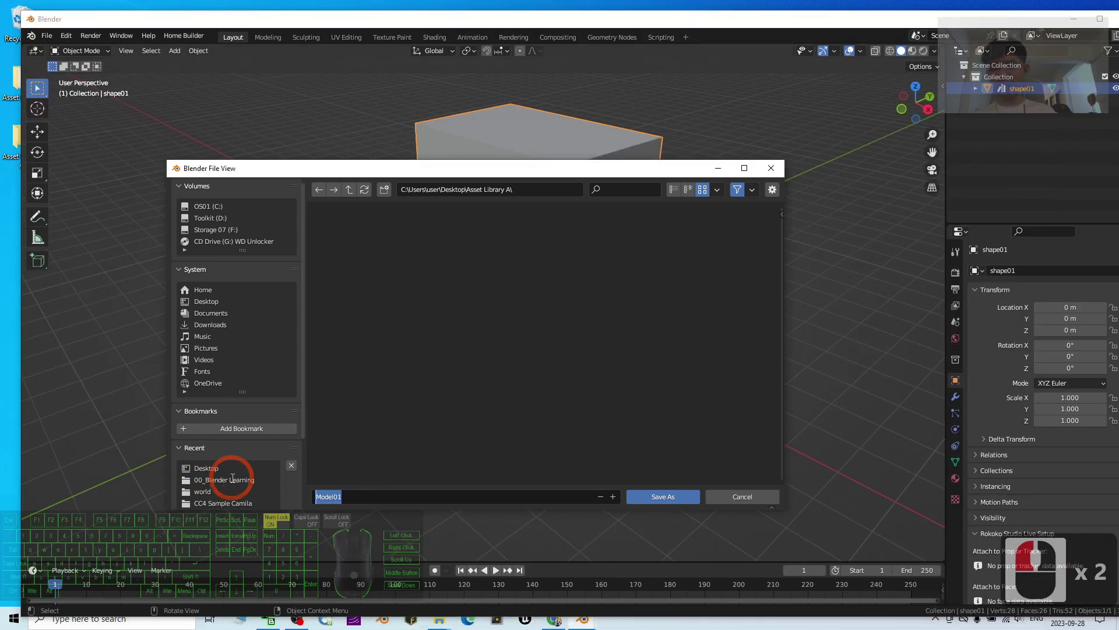
type("shape01")
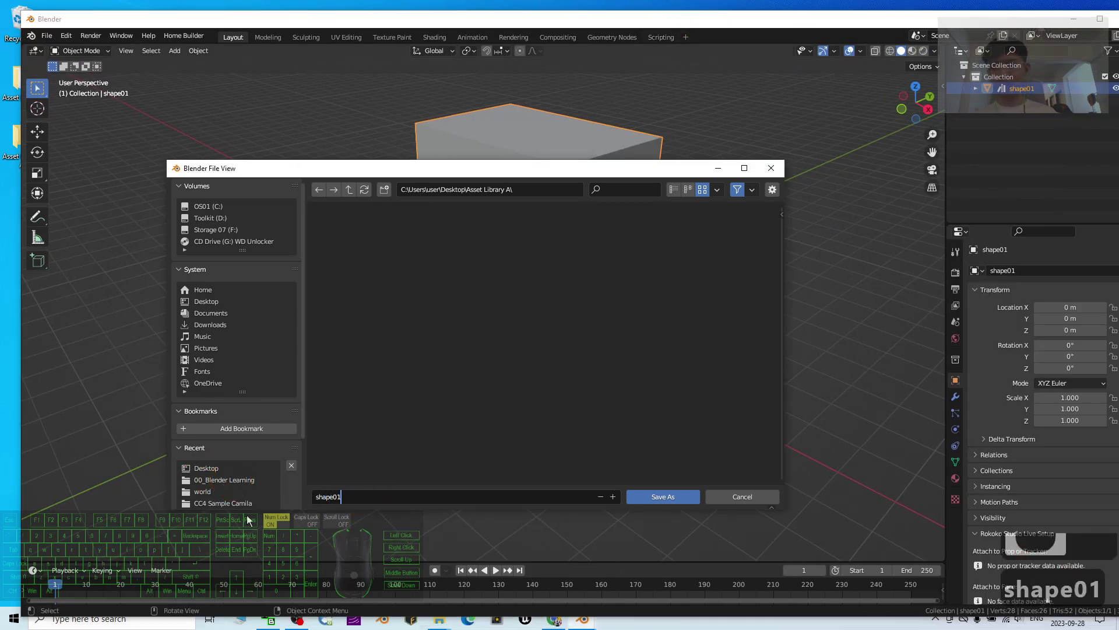
double_click(659, 497)
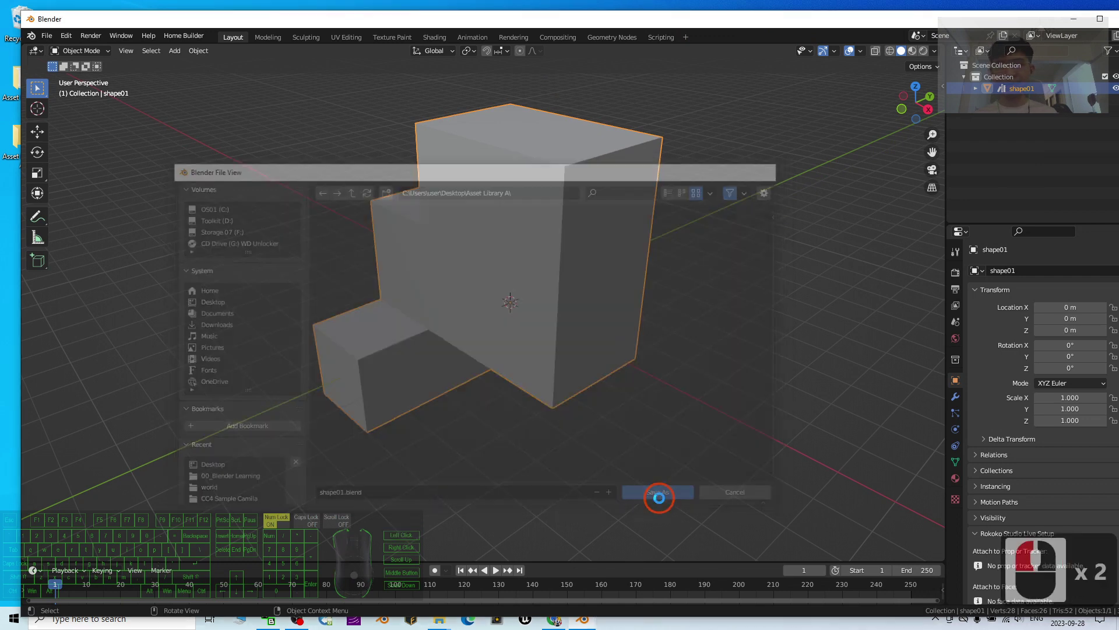
left_click_drag(470, 27, 681, 28)
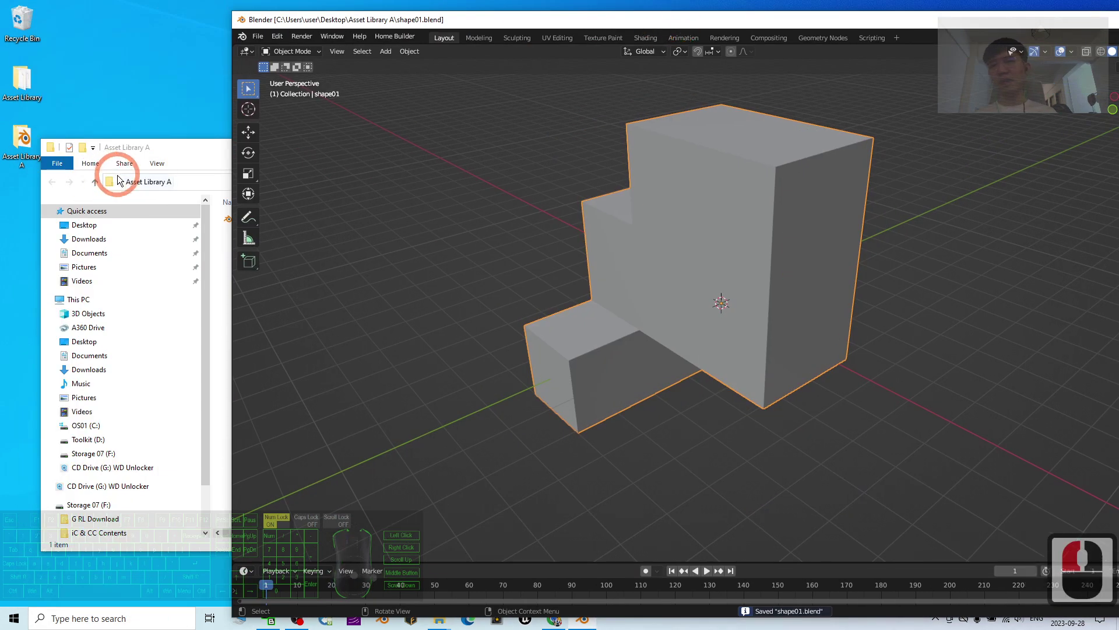
left_click_drag(159, 148, 130, 131)
Step: Select shape01 and create a new material, Material.001, for it
double_click(577, 20)
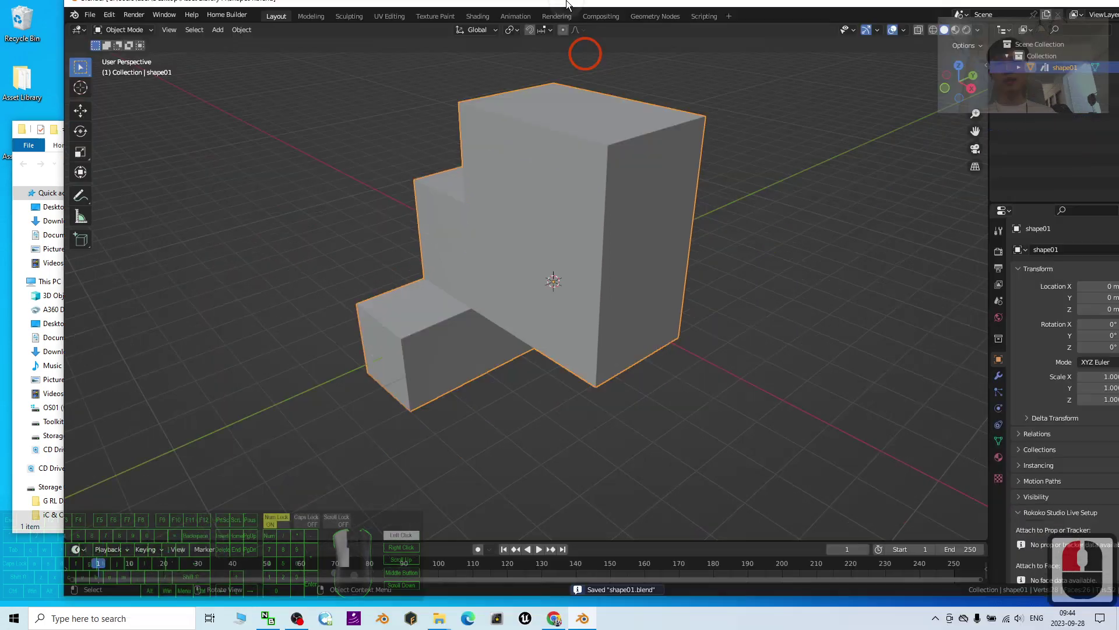
left_click(516, 276)
left_click(455, 210)
left_click(544, 197)
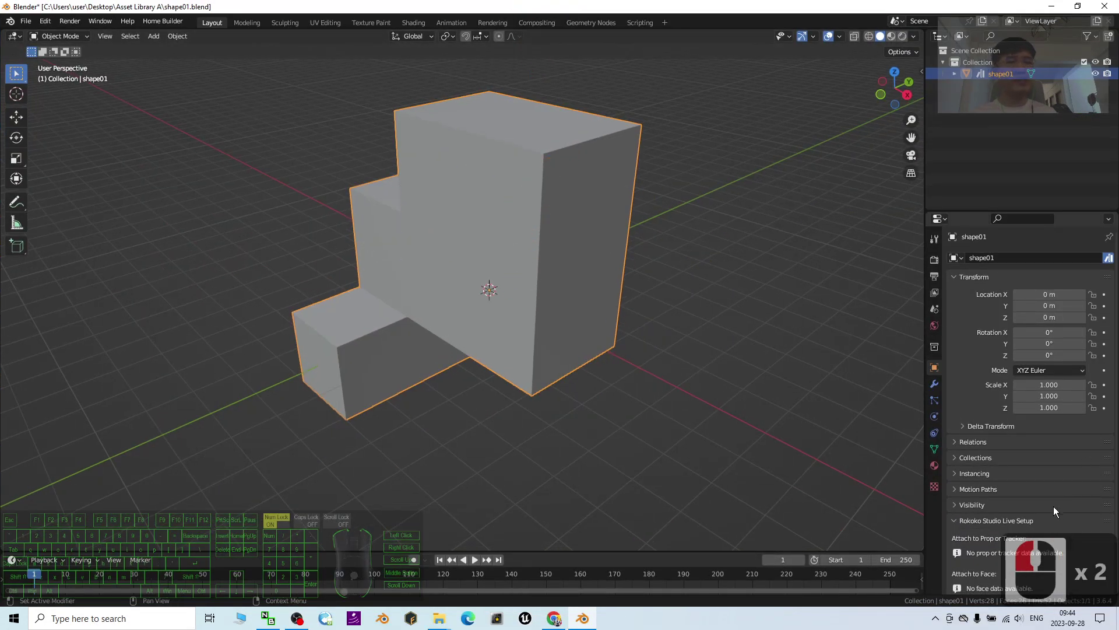
left_click(935, 466)
left_click(933, 466)
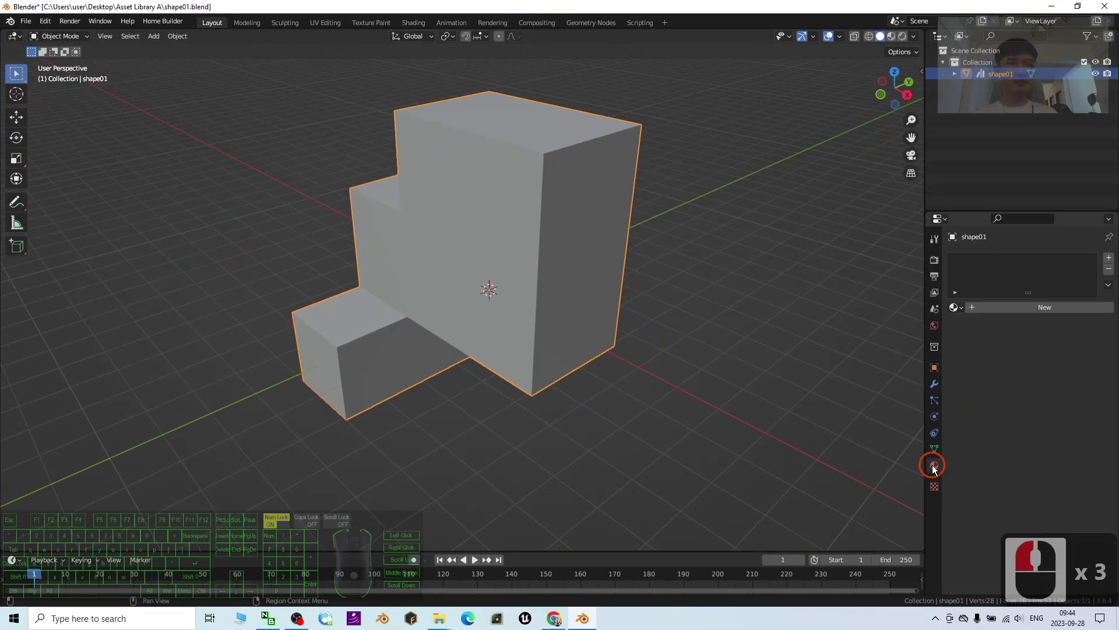
left_click(933, 465)
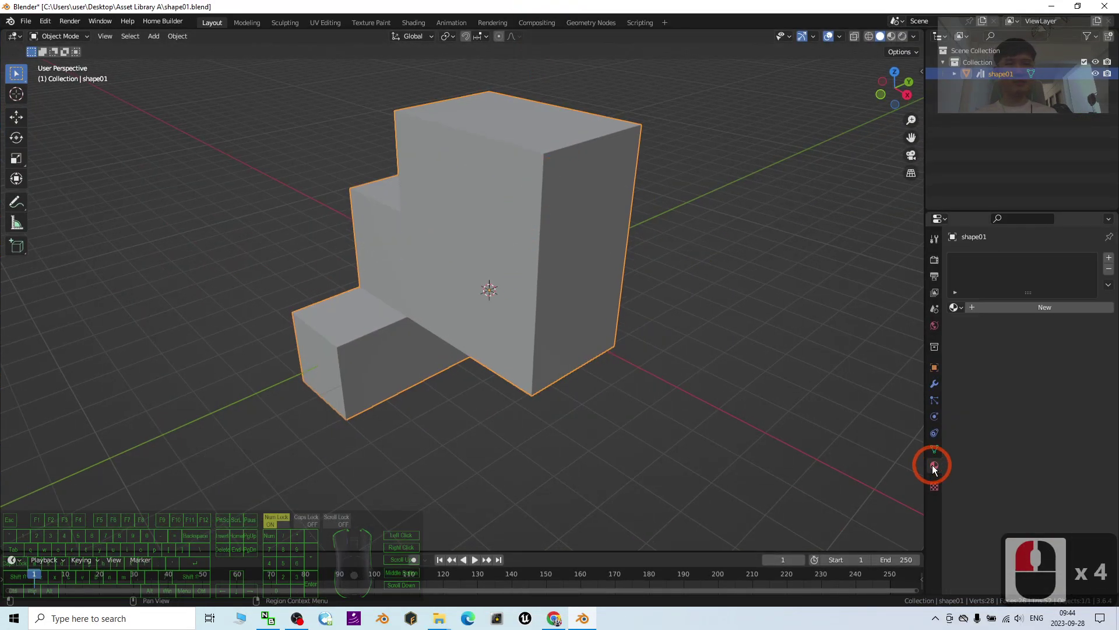
left_click(975, 306)
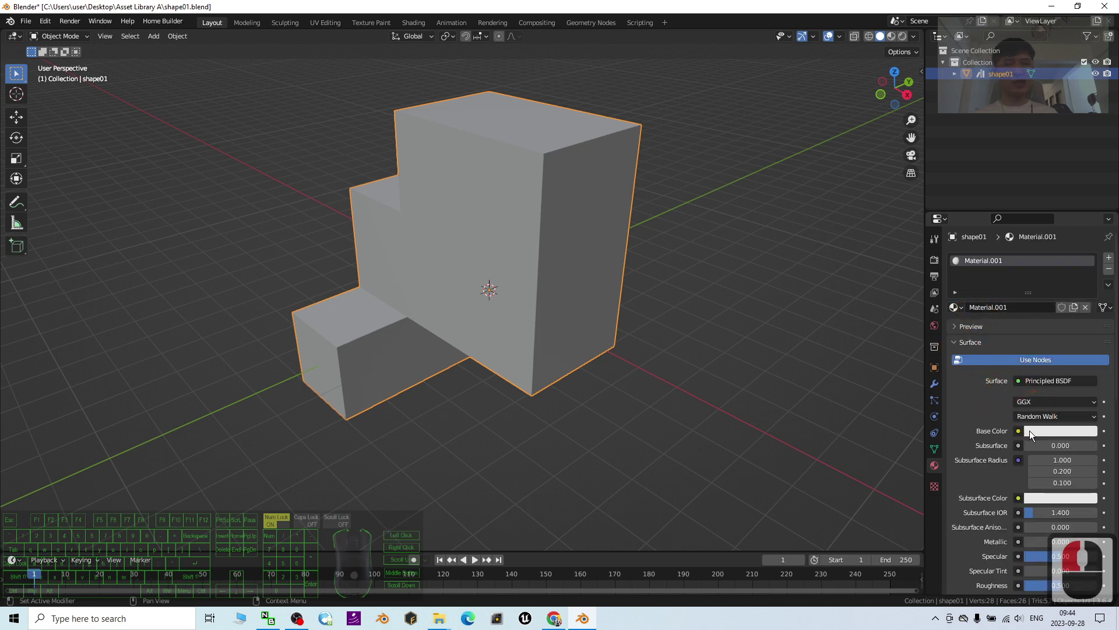
Step: Set the material's base colour to bright green and view it in Material Preview
left_click(1041, 430)
left_click_drag(1051, 310, 1052, 290)
left_click(1050, 429)
left_click(1002, 281)
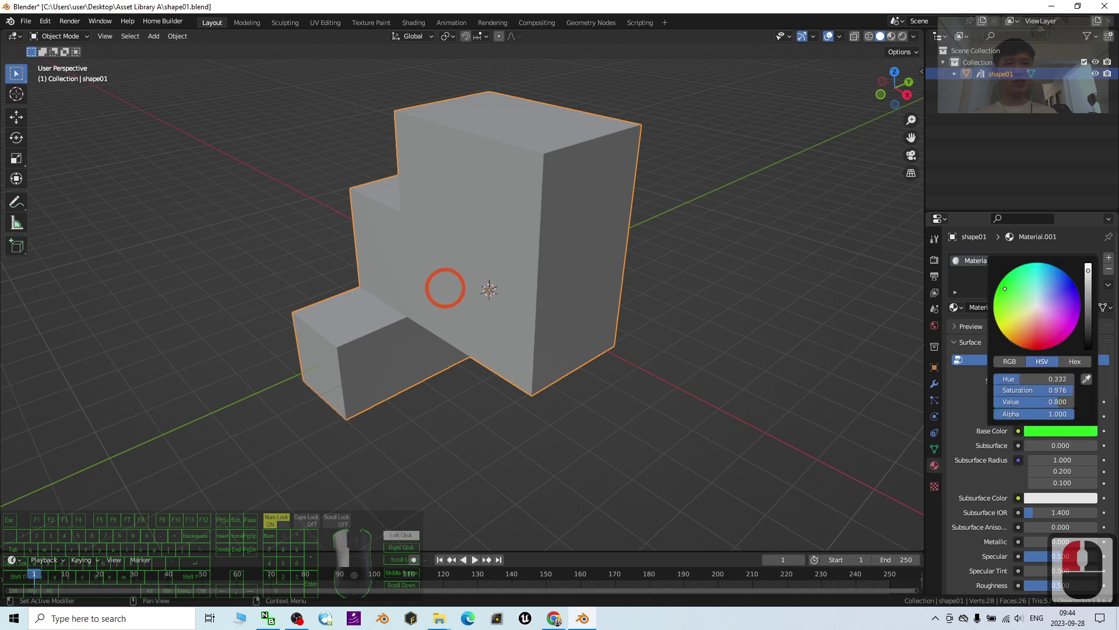
left_click(892, 36)
left_click(891, 36)
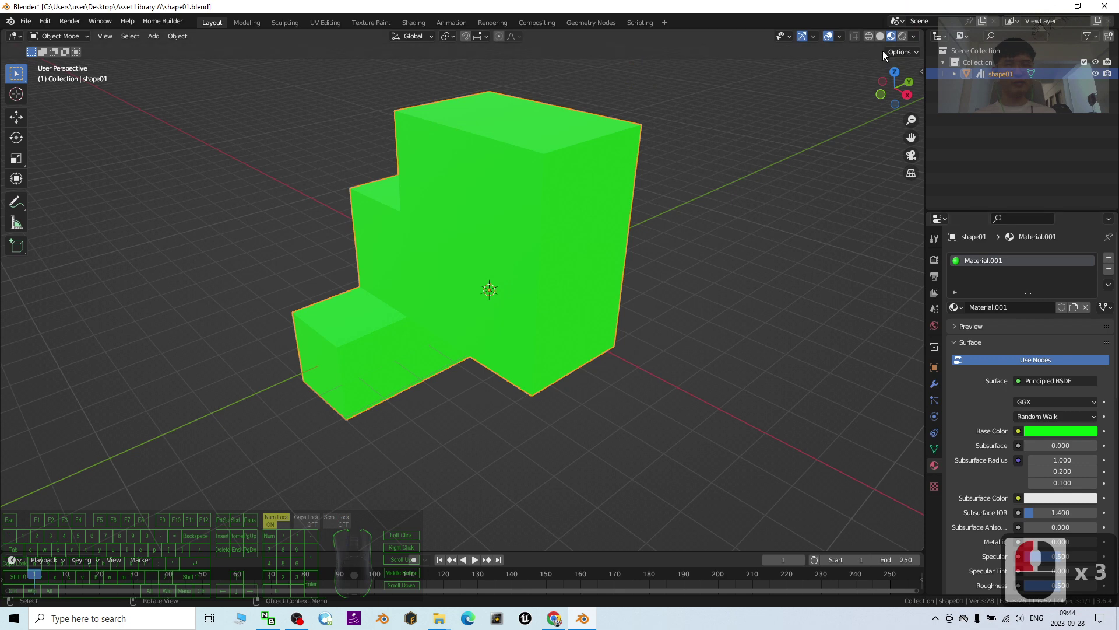
middle_click_drag(669, 197, 805, 310)
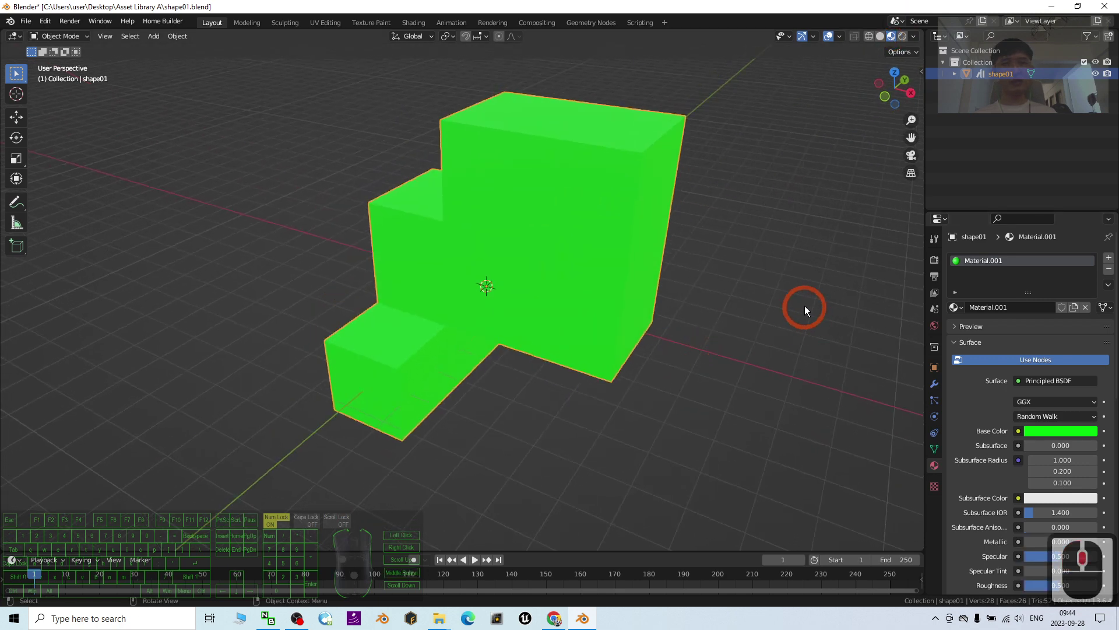
left_click(984, 260)
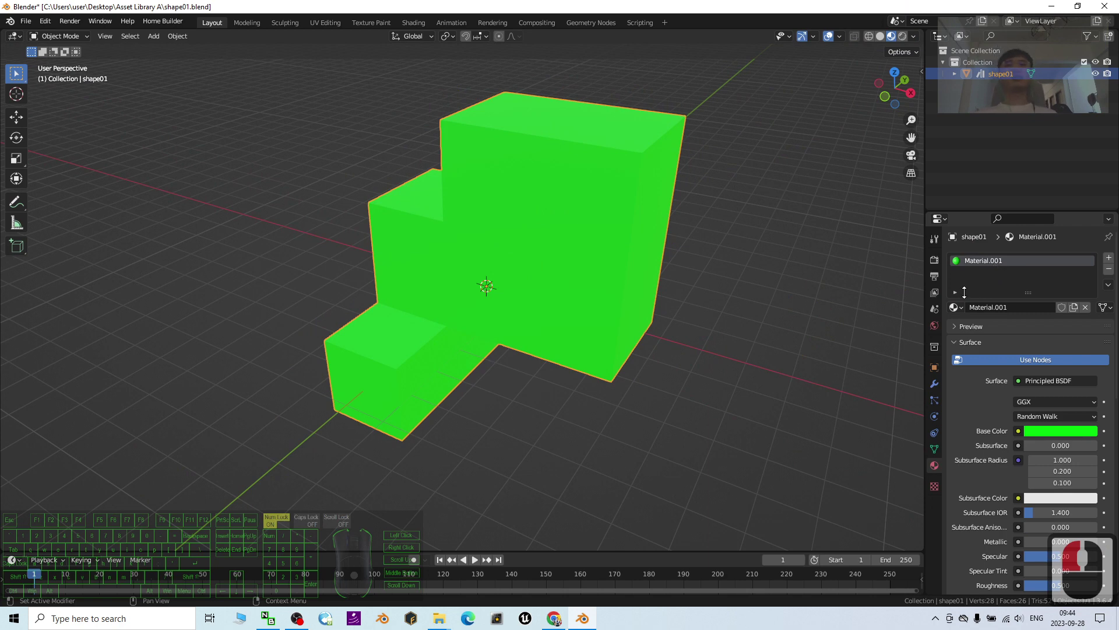
Step: Rename Material.001 to Green
double_click(982, 260)
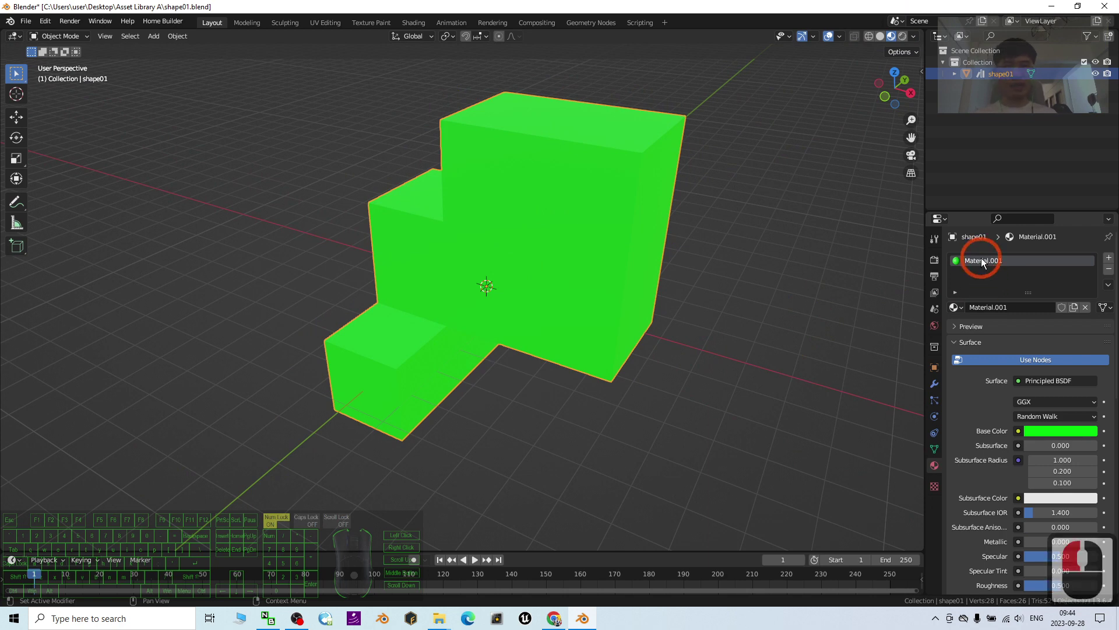
key("F2")
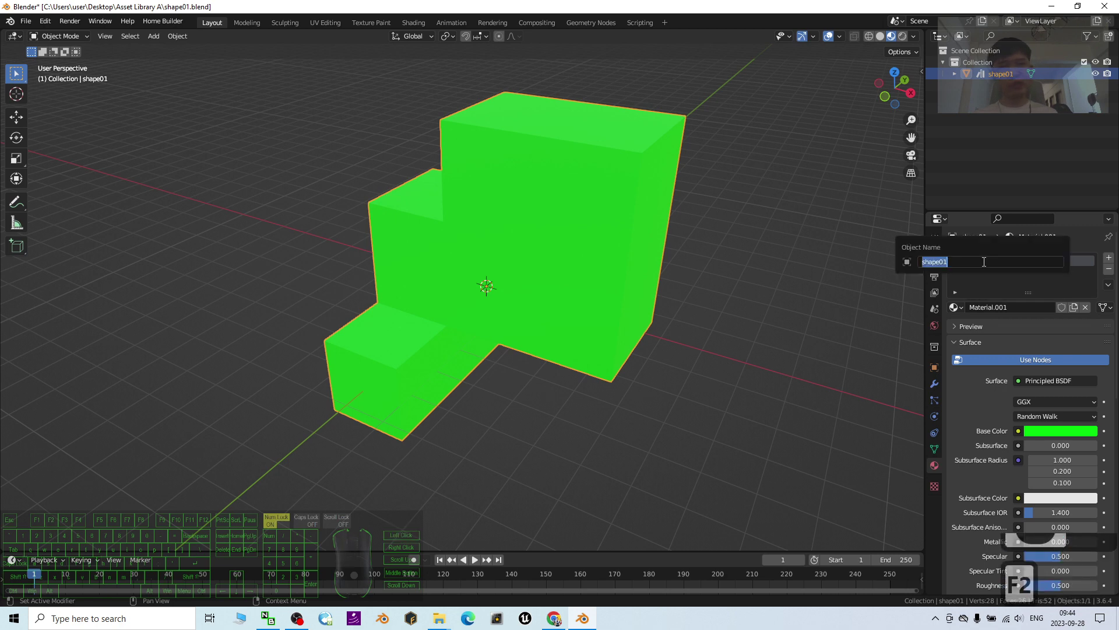
left_click(987, 262)
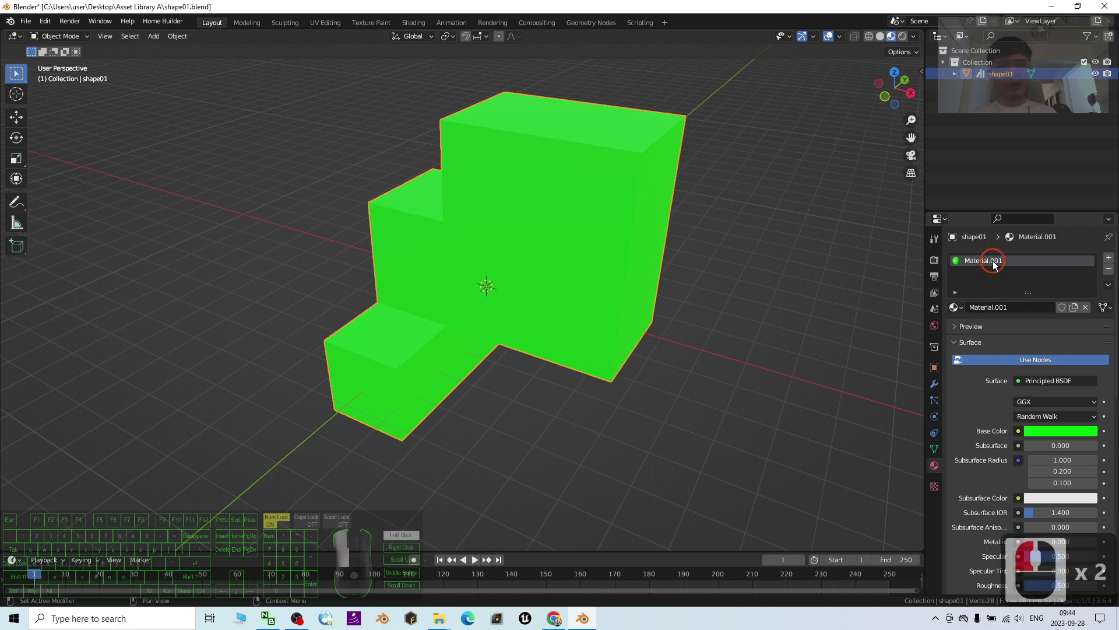
double_click(987, 261)
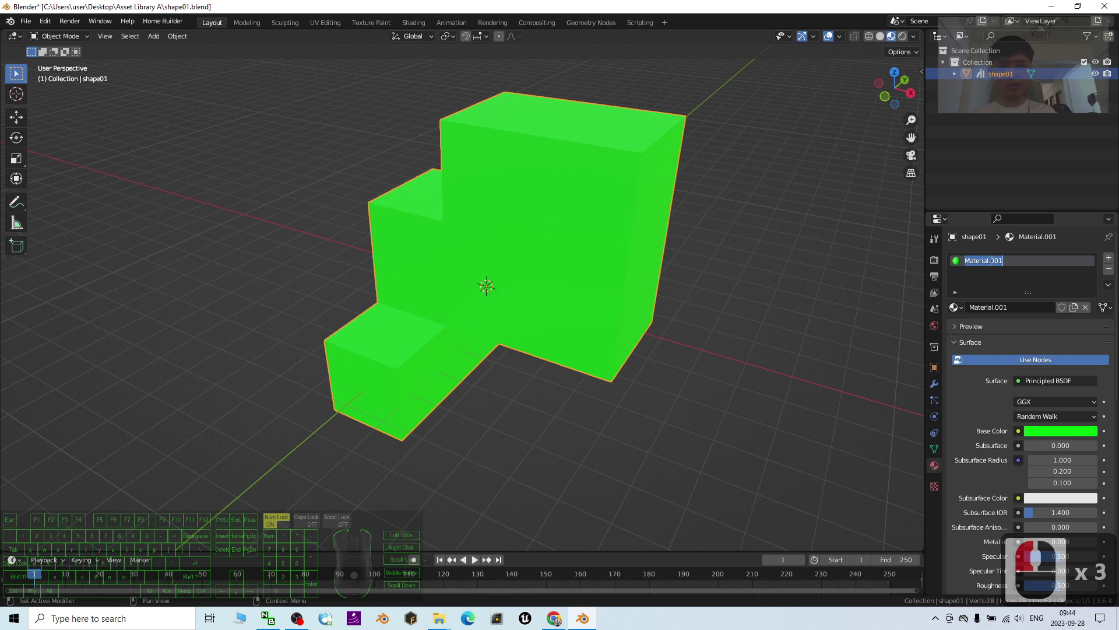
type("Material G")
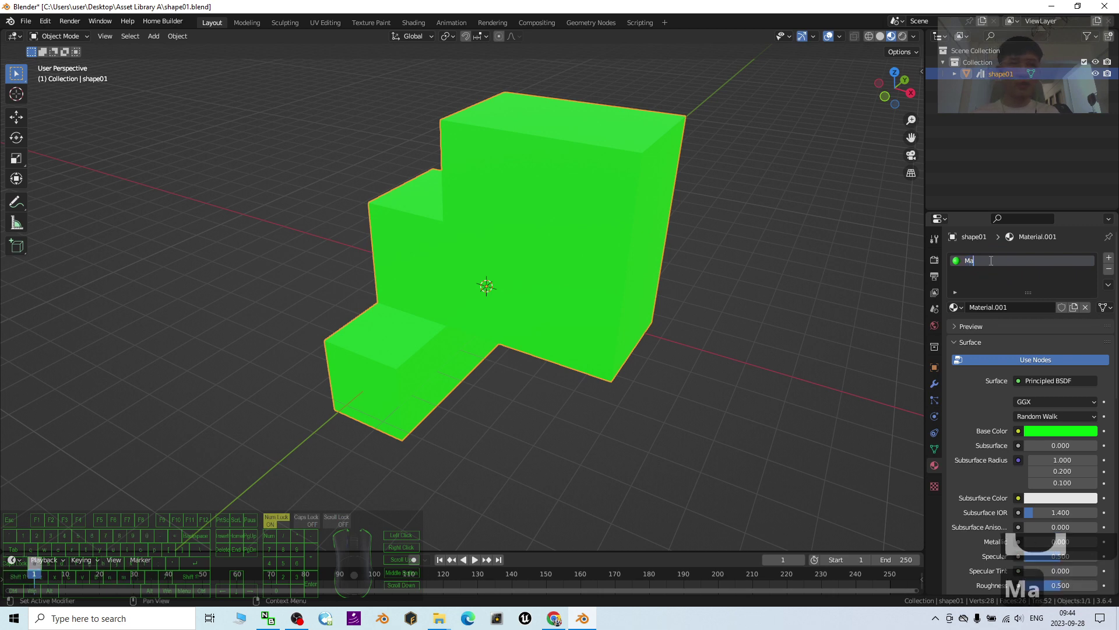
key("BackSpace")
key("BackSpace")
key("BackSpace")
key("BackSpace")
key("BackSpace")
key("BackSpace")
key("BackSpace")
key("BackSpace")
key("BackSpace")
key("BackSpace")
key("BackSpace")
key("BackSpace")
key("BackSpace")
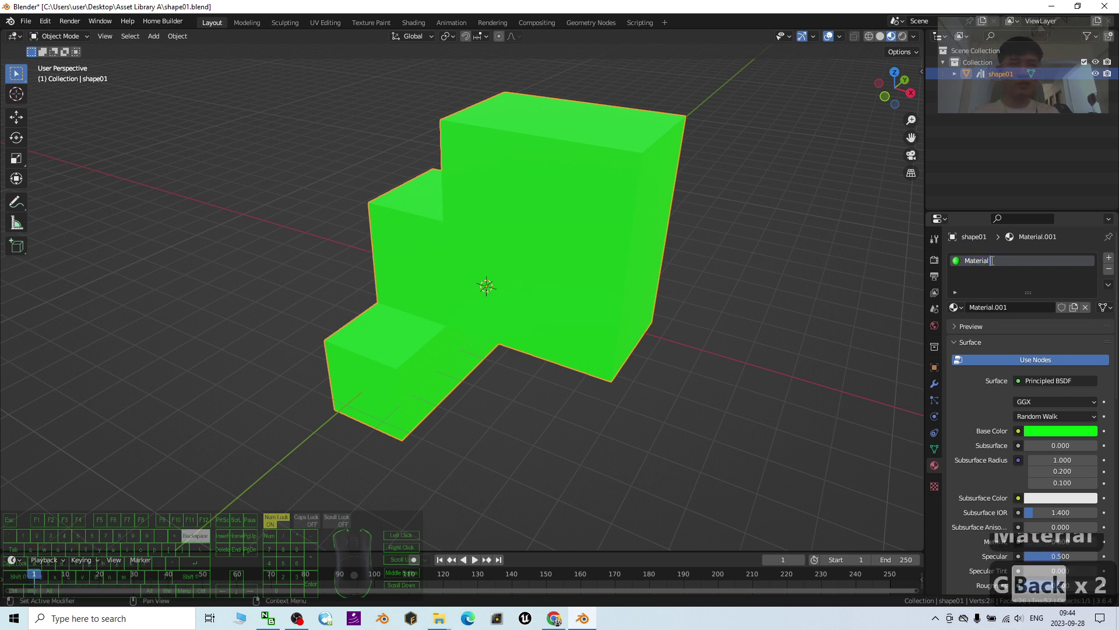
type("Green")
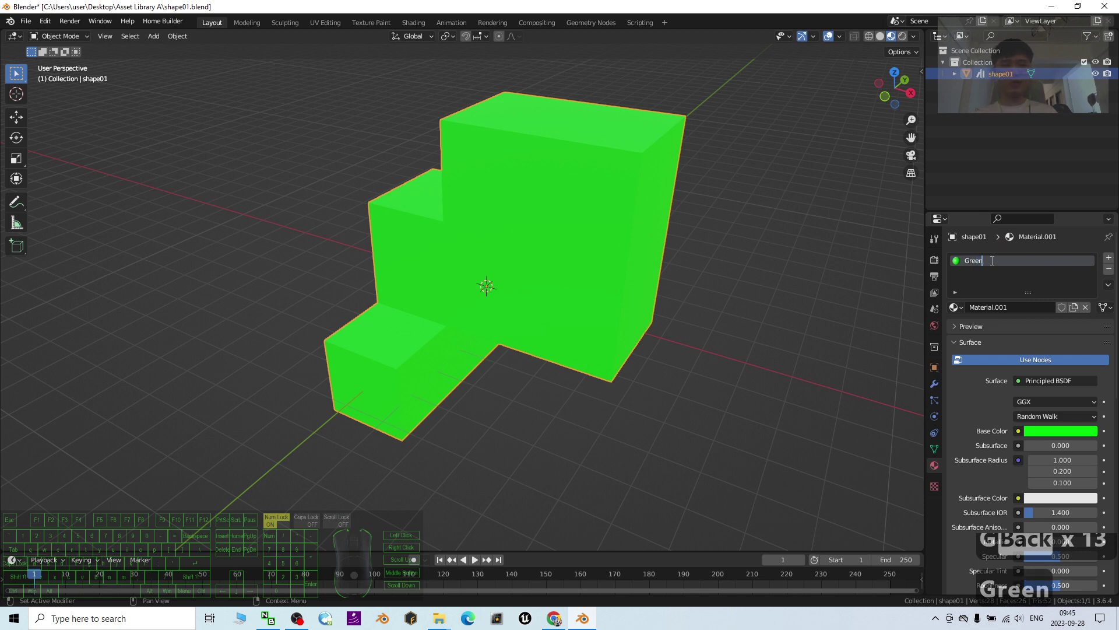
key("Return")
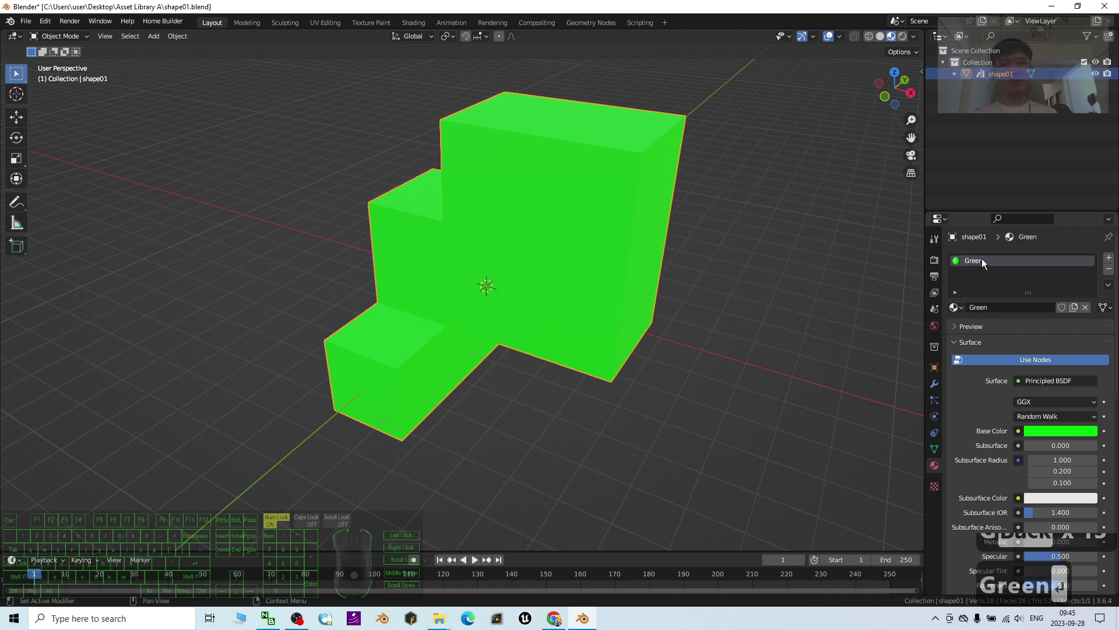
Step: Mark the Green material as an asset and save shape01.blend
right_click(982, 261)
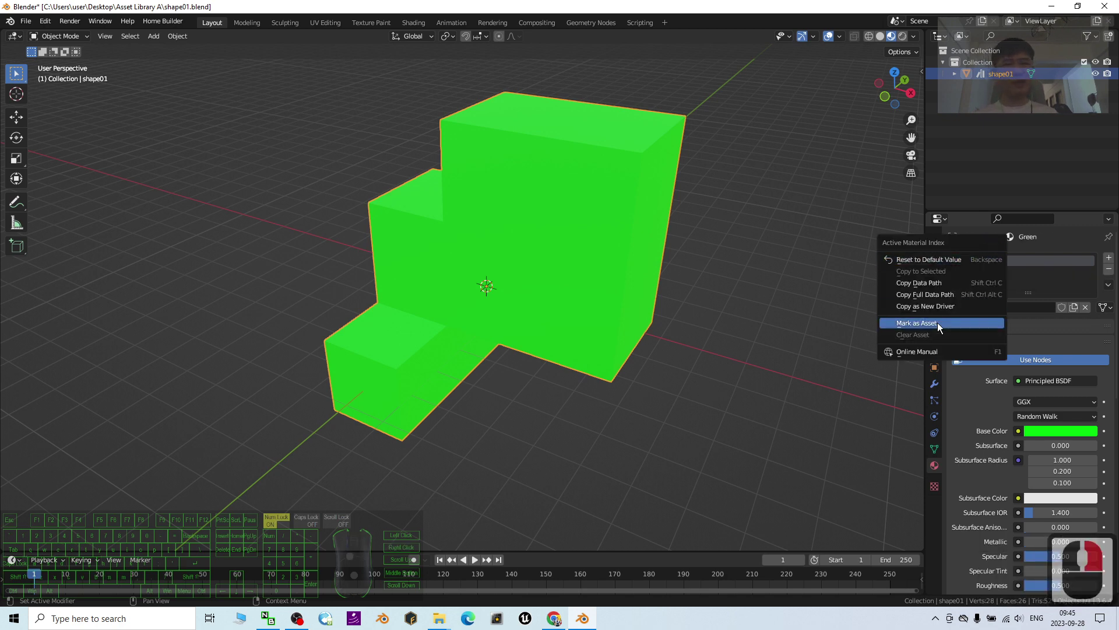
left_click(937, 323)
right_click(990, 268)
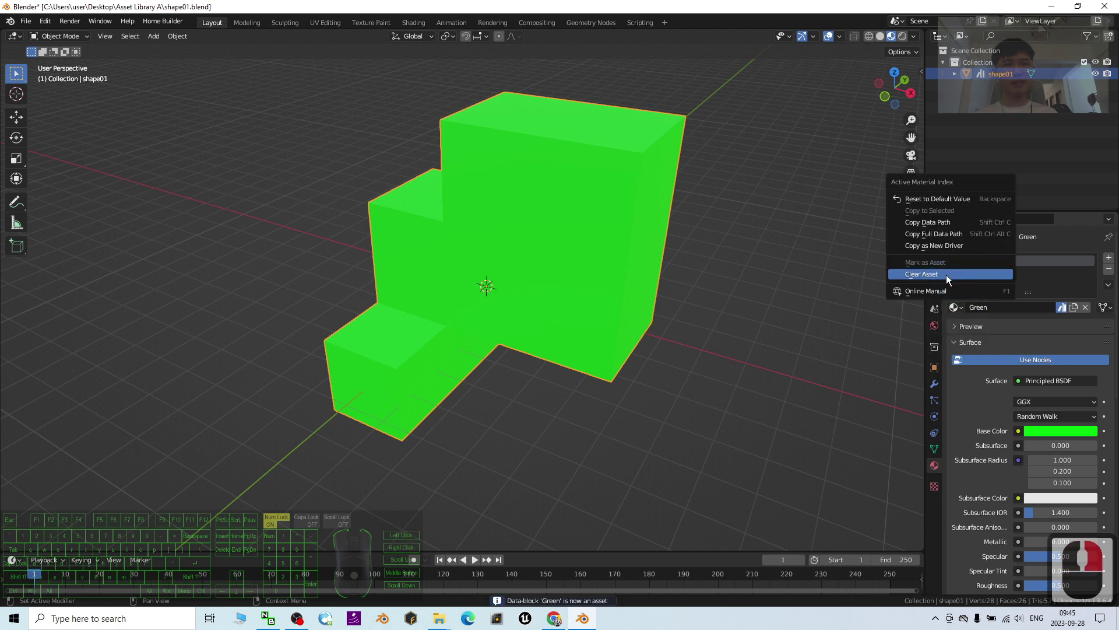
left_click(1053, 270)
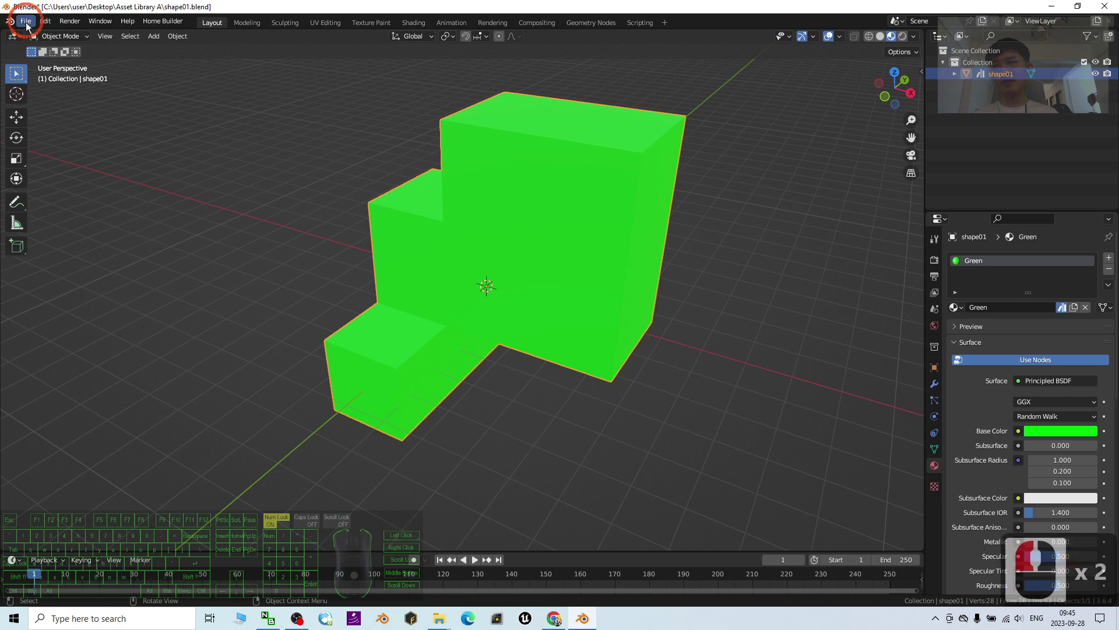
left_click(25, 21)
left_click(43, 98)
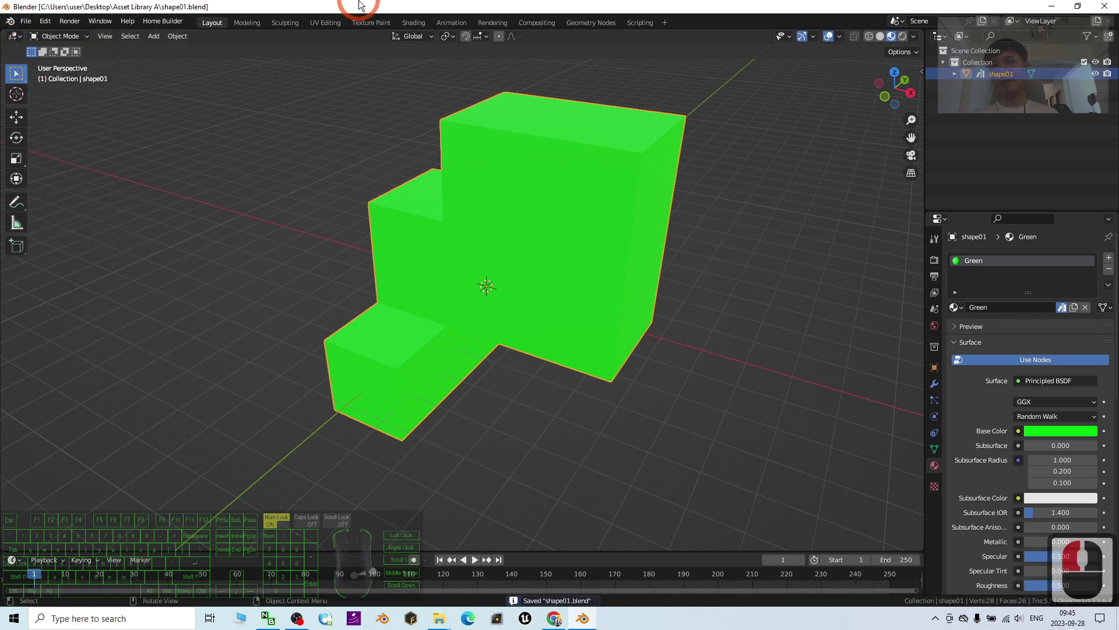
left_click_drag(358, 5, 641, 17)
Step: Start a new General scene via File > New
left_click(232, 236)
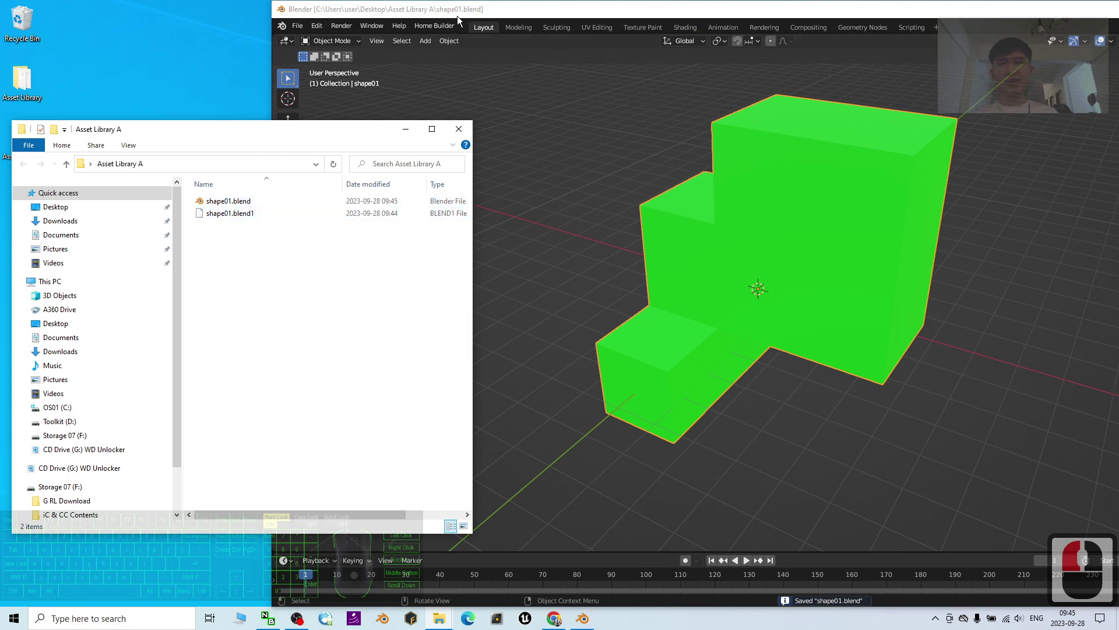
left_click_drag(461, 17, 470, 22)
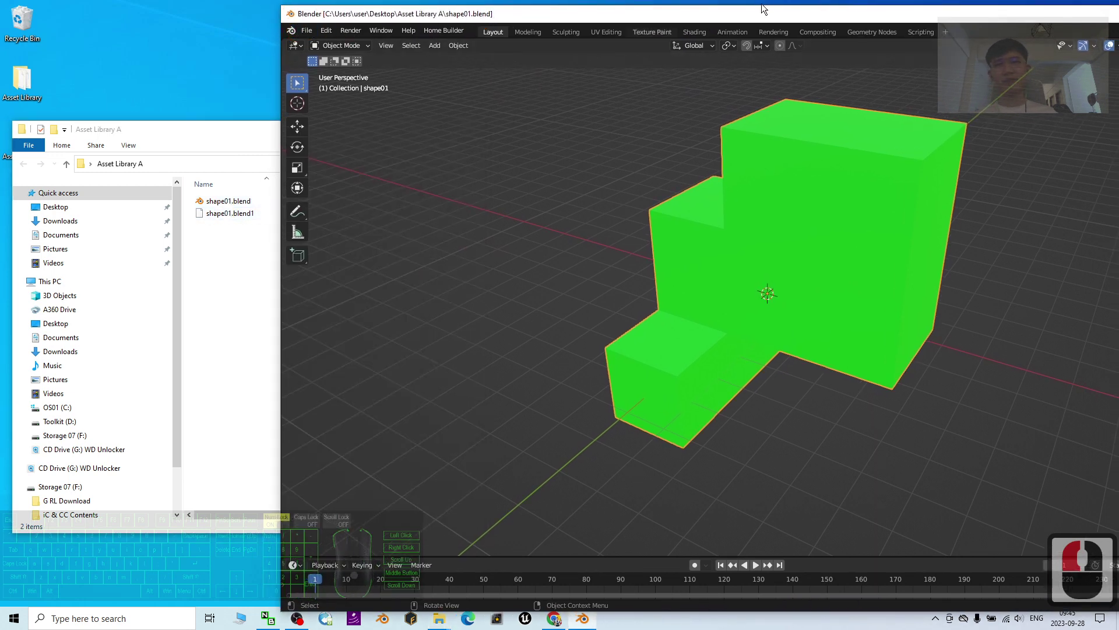
left_click_drag(762, 7, 706, 11)
left_click(250, 35)
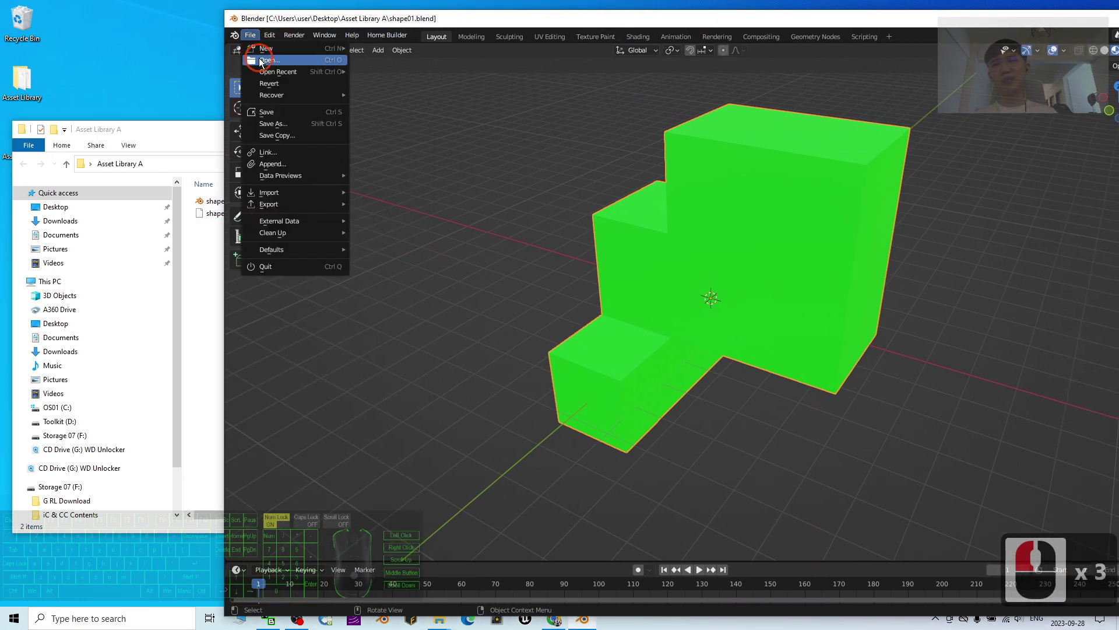
left_click(262, 60)
left_click(1081, 147)
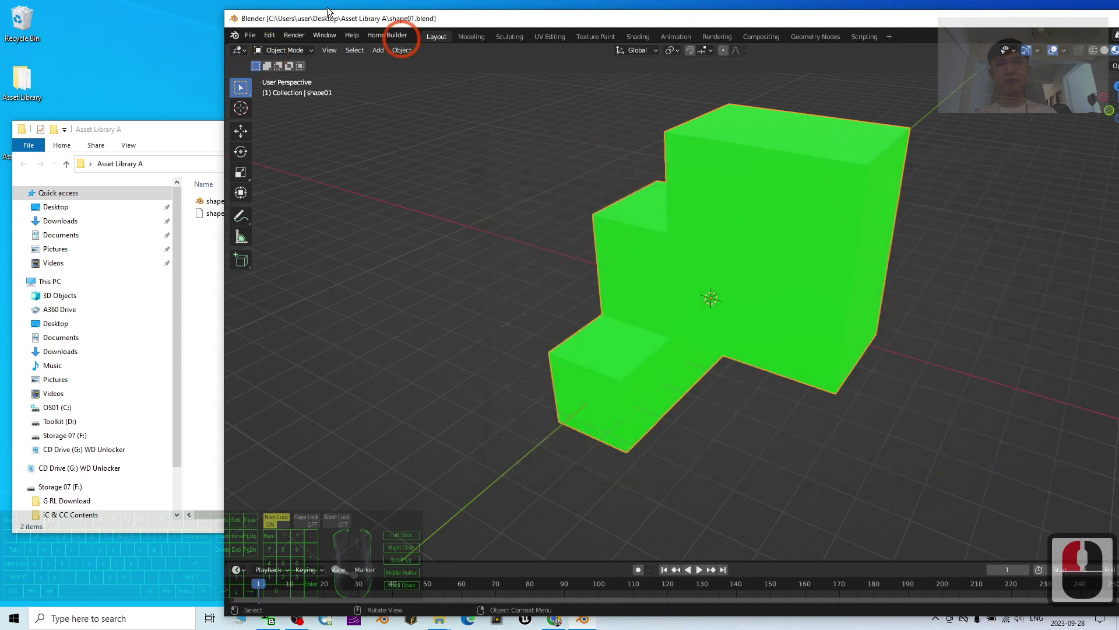
left_click(250, 35)
left_click(264, 51)
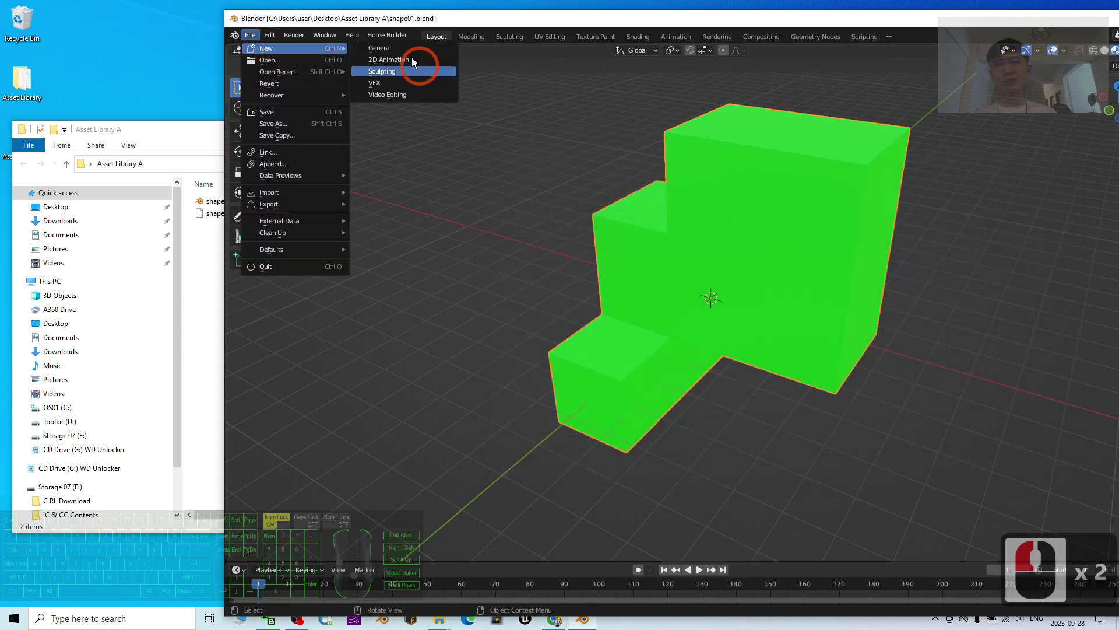
left_click(400, 50)
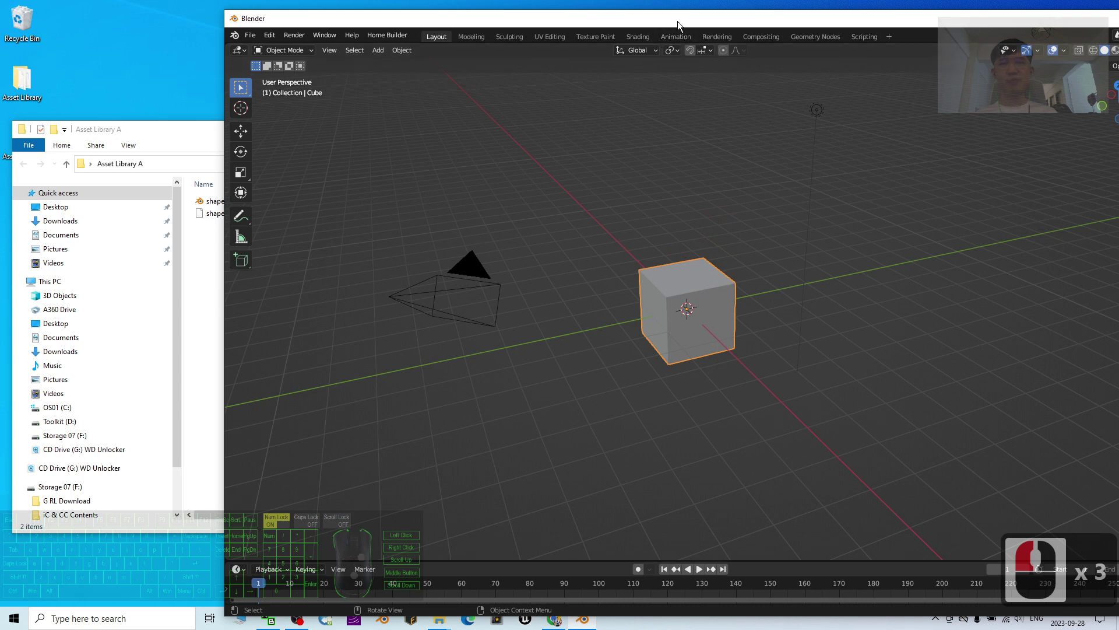
left_click_drag(678, 25, 554, 1)
left_click(477, 297)
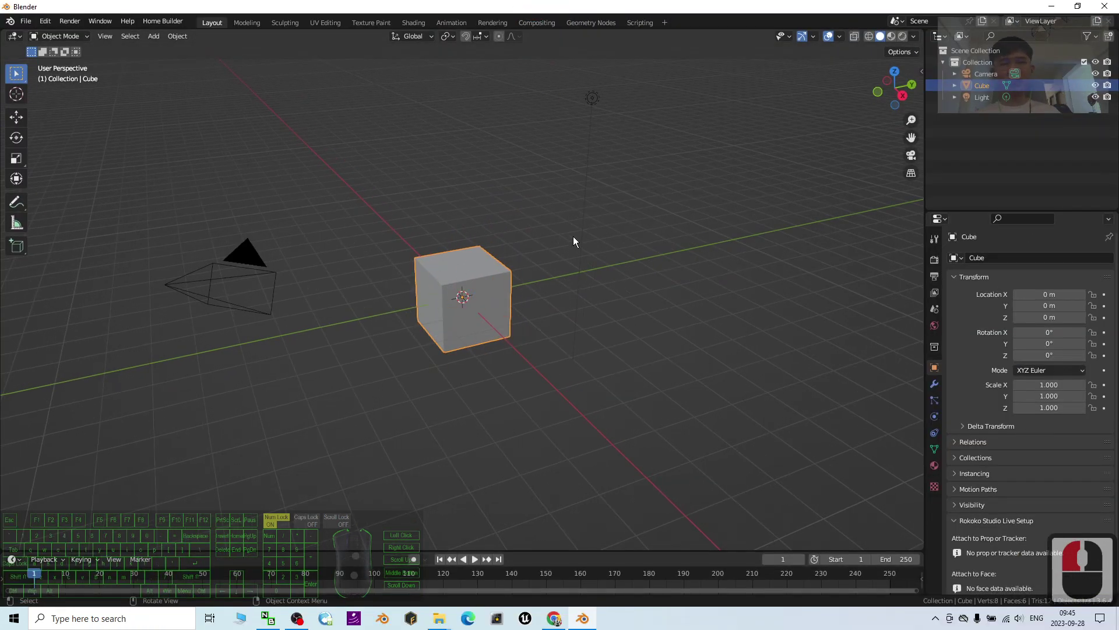
Step: Delete the default camera, cube and light, then add a single new cube
left_click(434, 383)
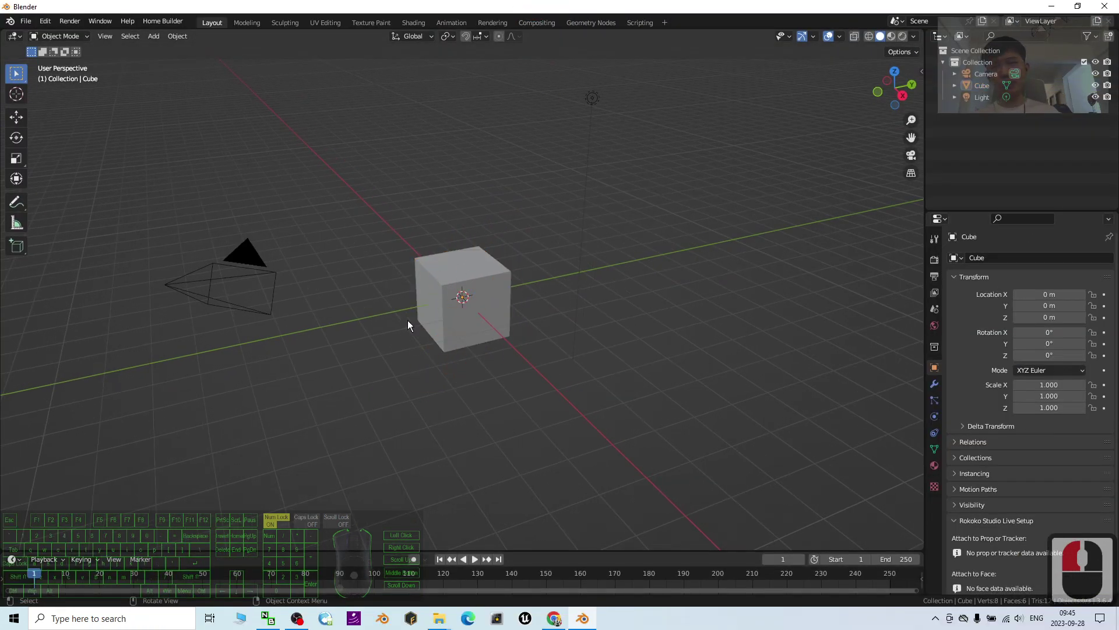
left_click(281, 367)
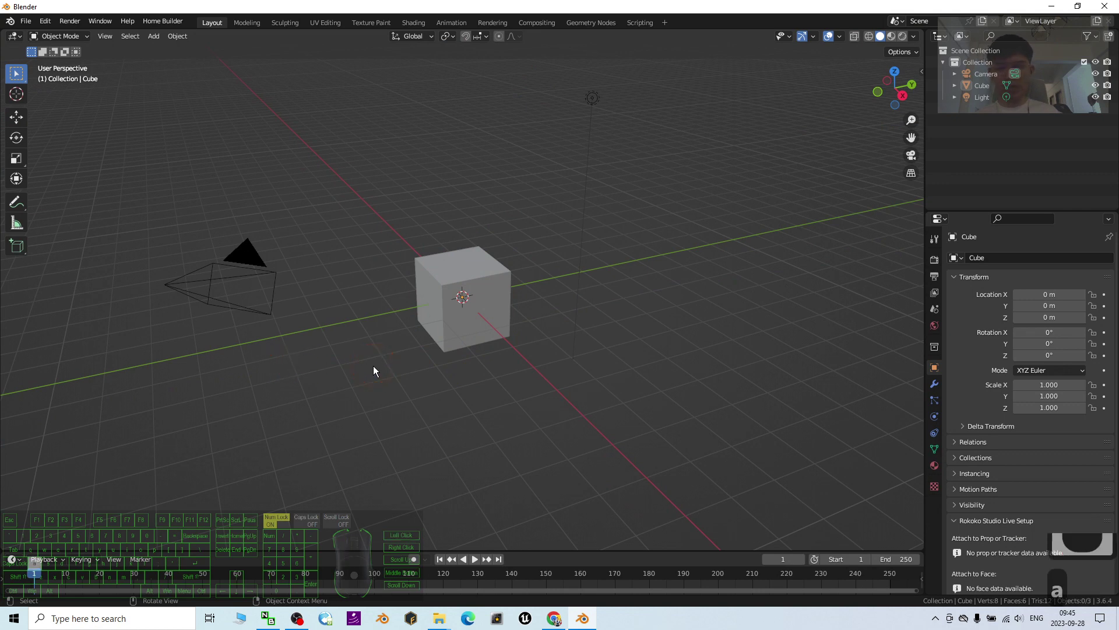
key("a")
key("Delete")
left_click(155, 36)
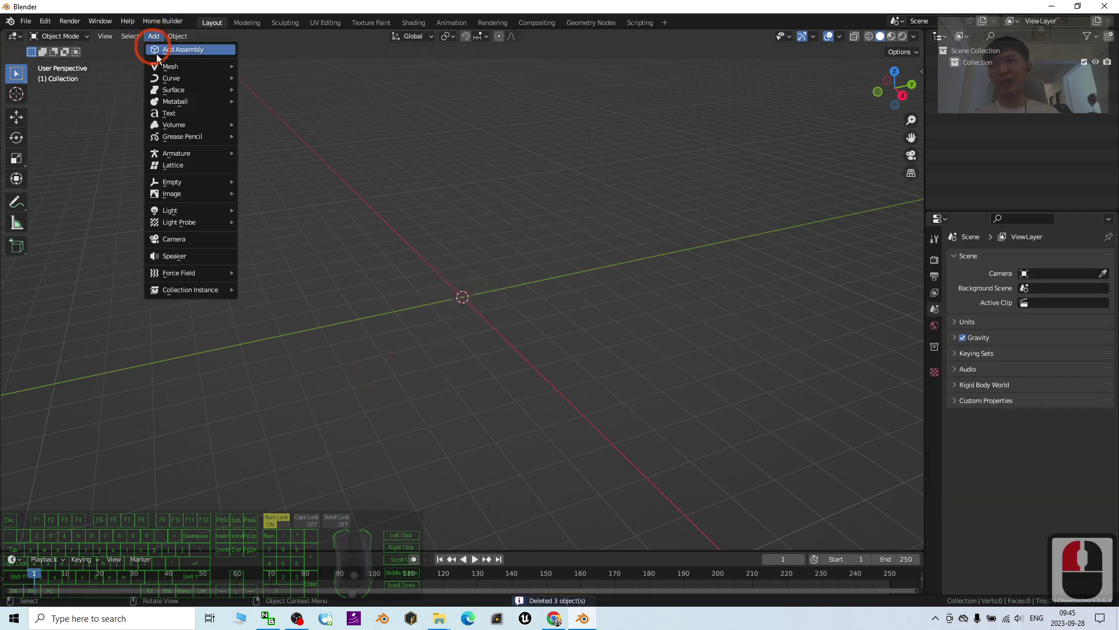
mouse_move(170, 66)
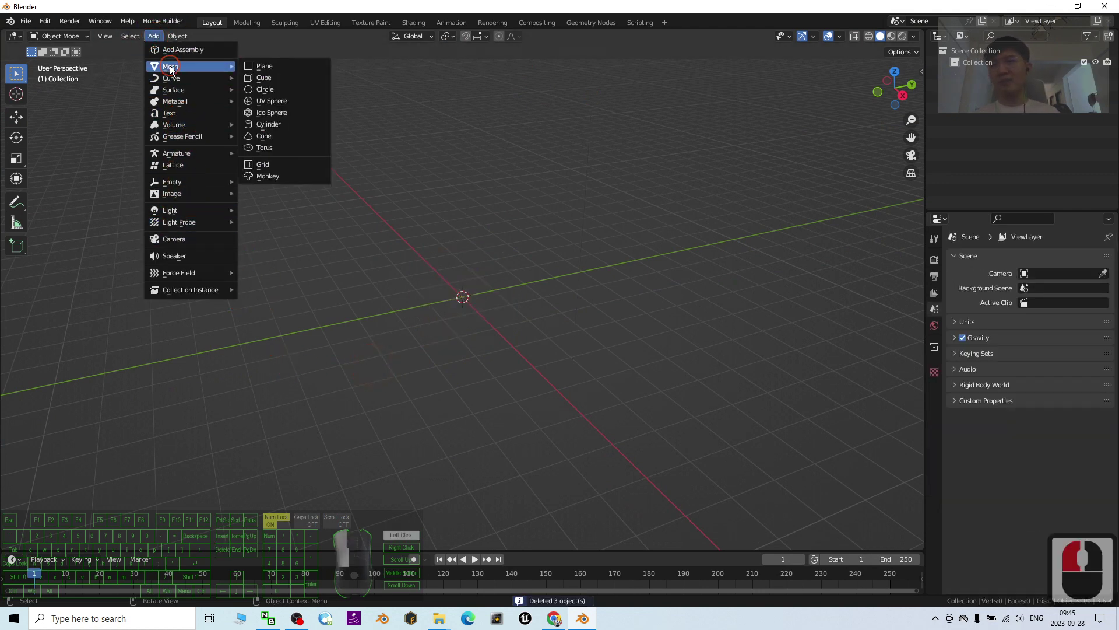
left_click(264, 75)
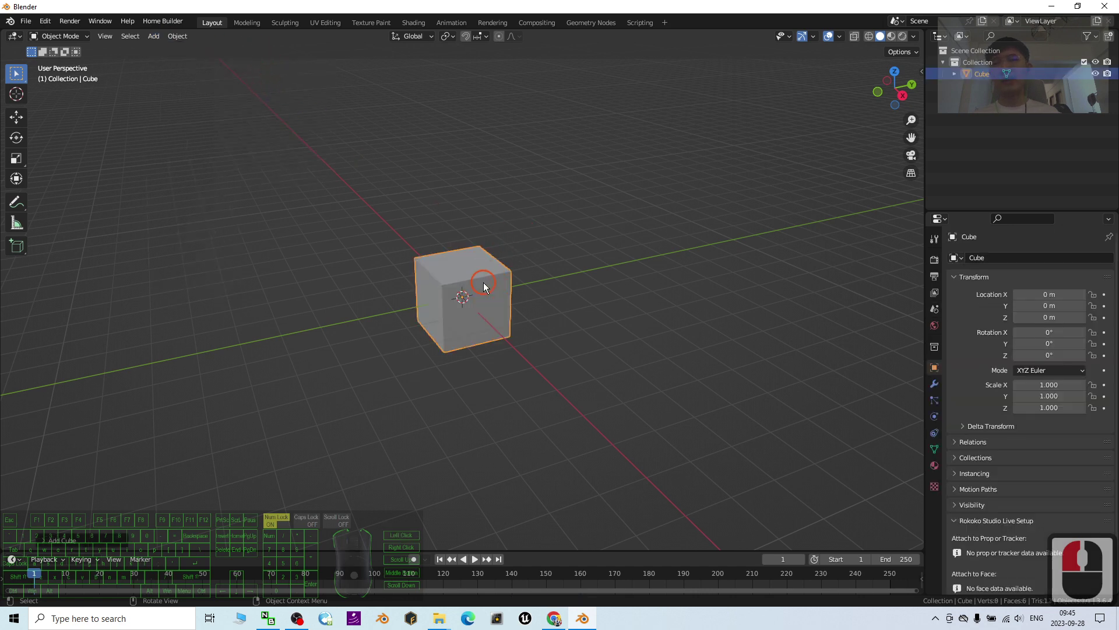
left_click(891, 36)
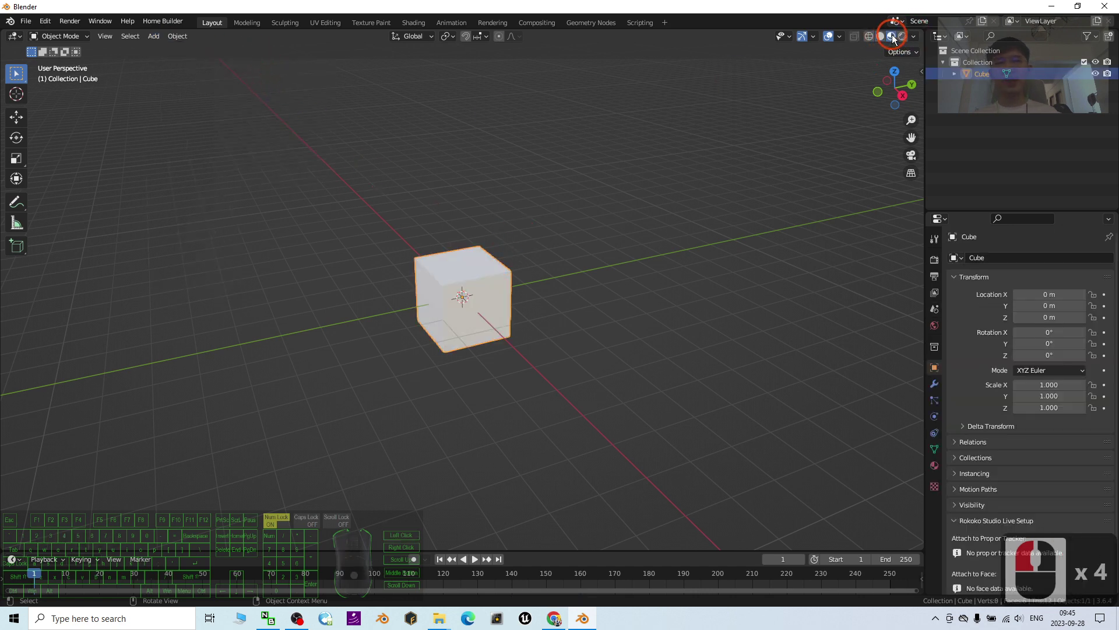
Step: Enter Edit Mode and scale the cube's top face down to 0.6
left_click(33, 38)
left_click(54, 50)
left_click(461, 264)
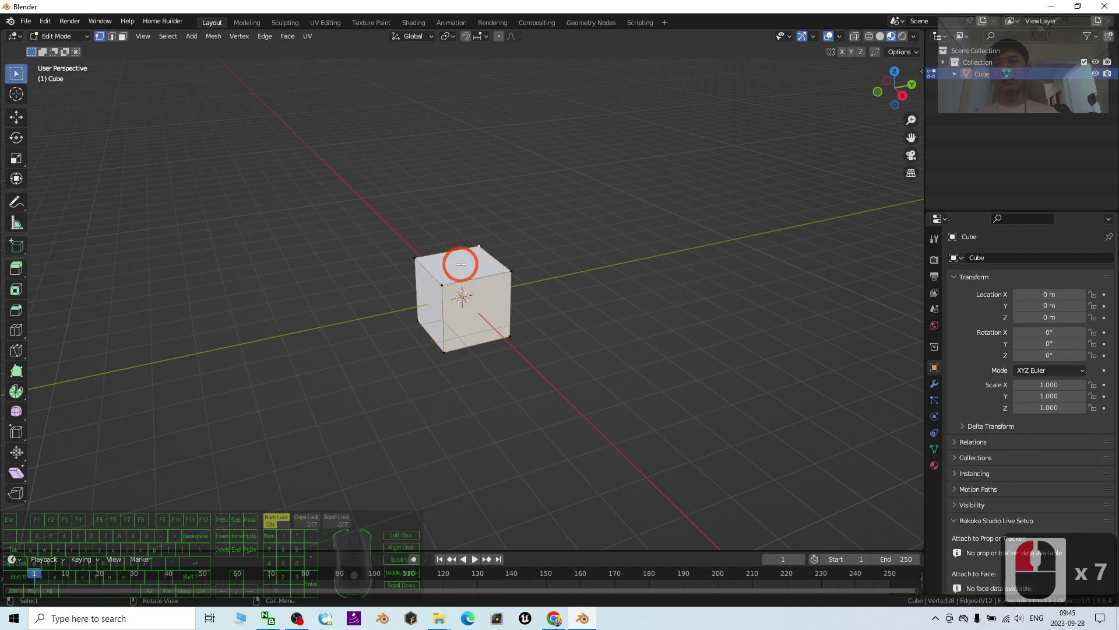
left_click(123, 36)
left_click(456, 268)
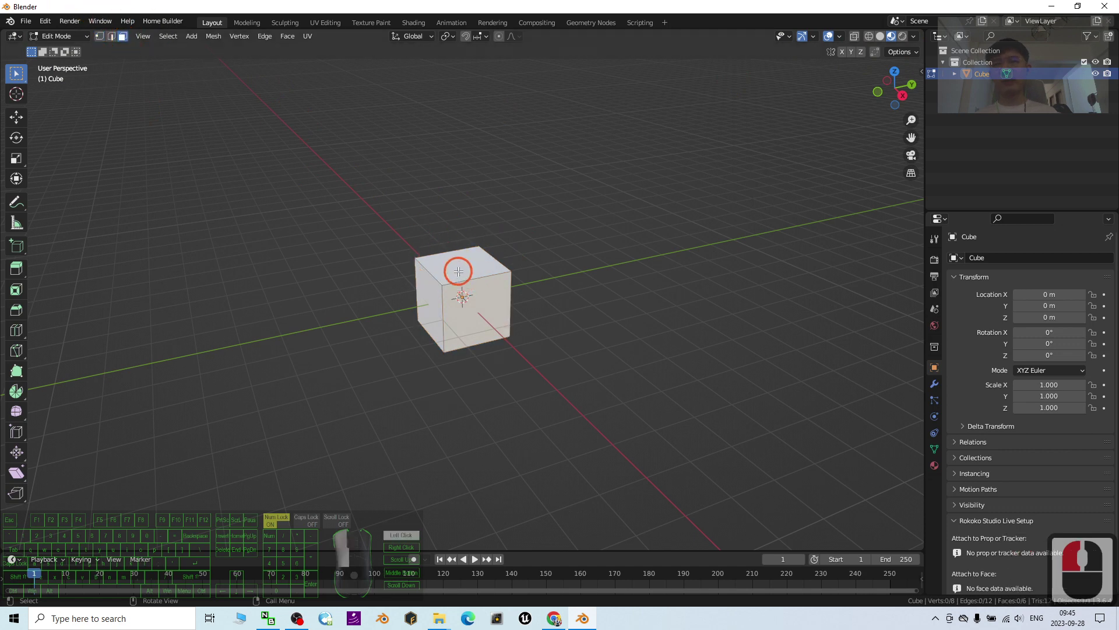
scroll(630, 250, "up", 3)
key("s")
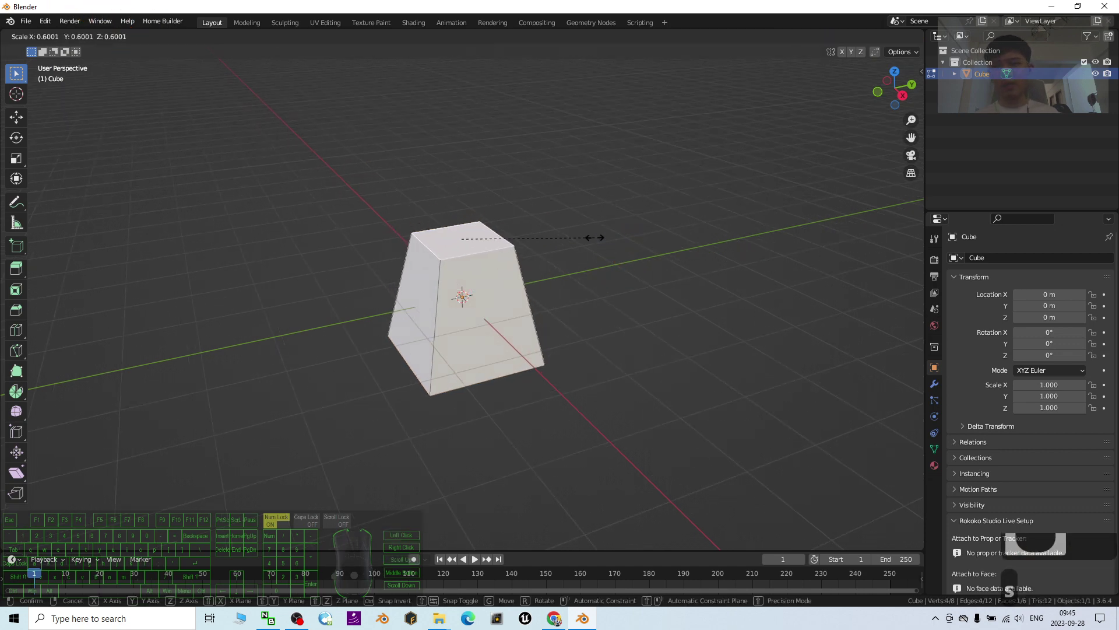
left_click(565, 237)
Step: Extrude the cube's left side face outward a short distance
left_click(434, 289)
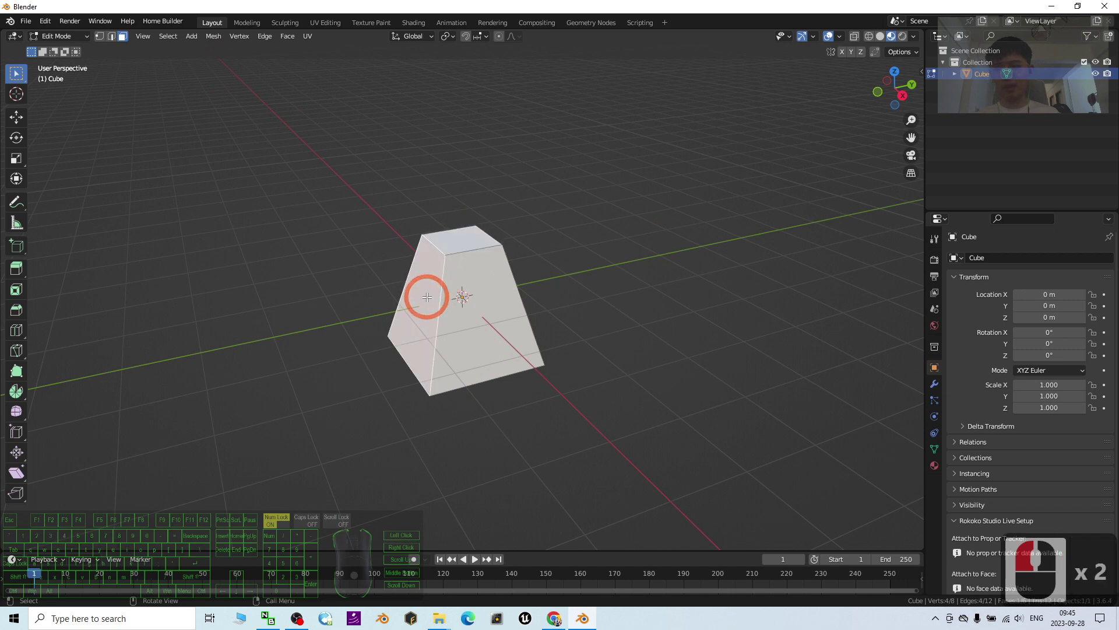
key("e")
left_click(500, 292)
scroll(512, 313, "down", 3)
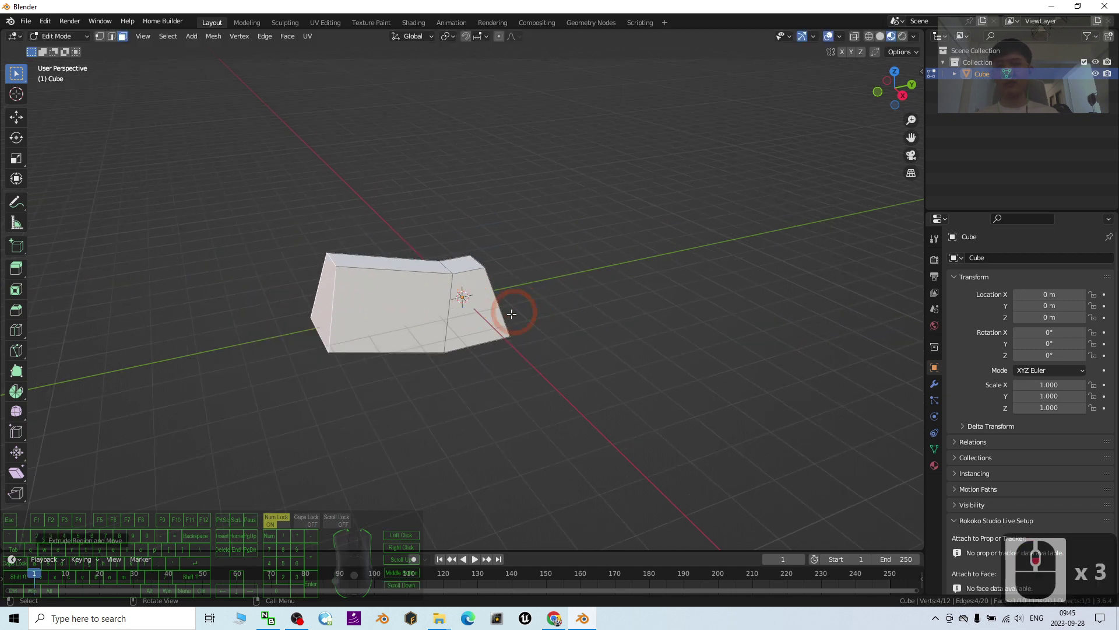
middle_click_drag(606, 292, 537, 292)
Step: Extrude the top face at the right end upward into a tall column
left_click(495, 305)
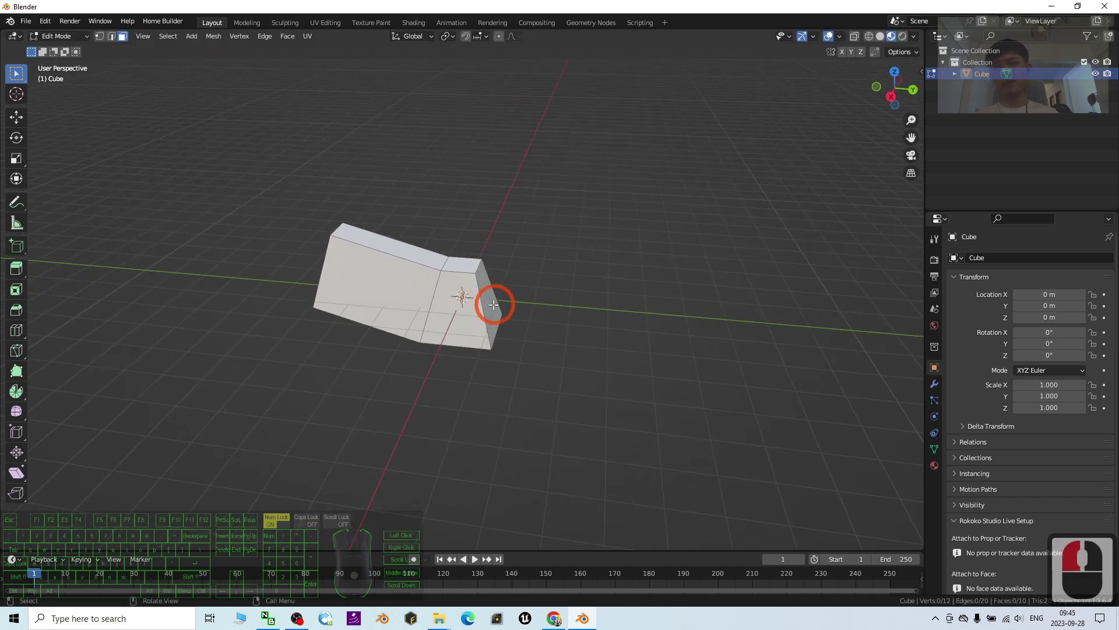
left_click(490, 298)
left_click(464, 260)
key("e")
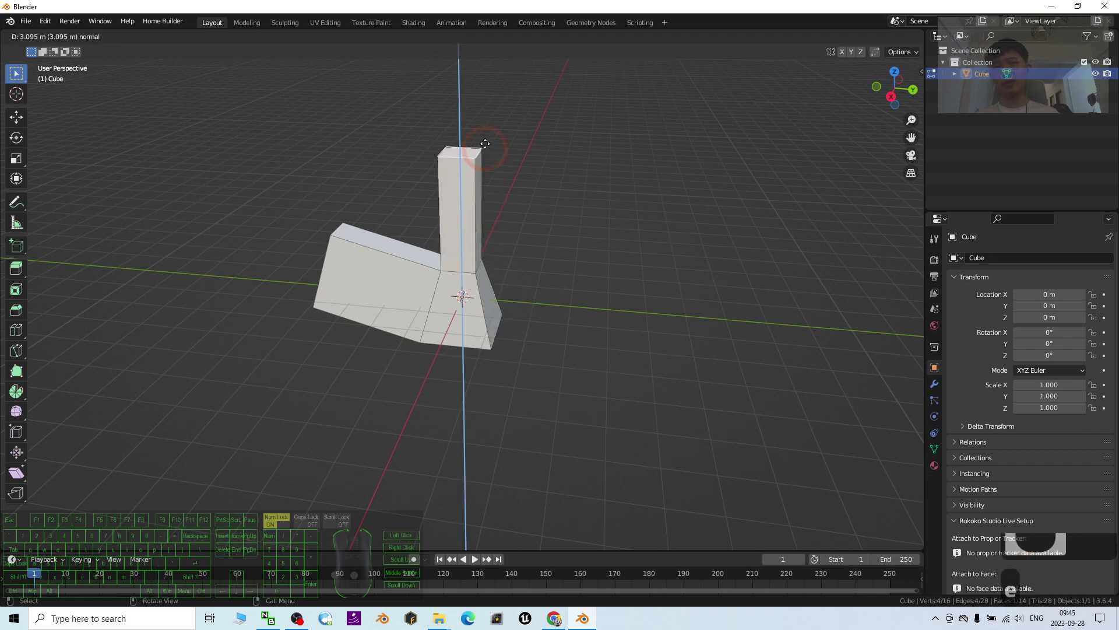
left_click(523, 312)
middle_click_drag(523, 311, 1047, 76)
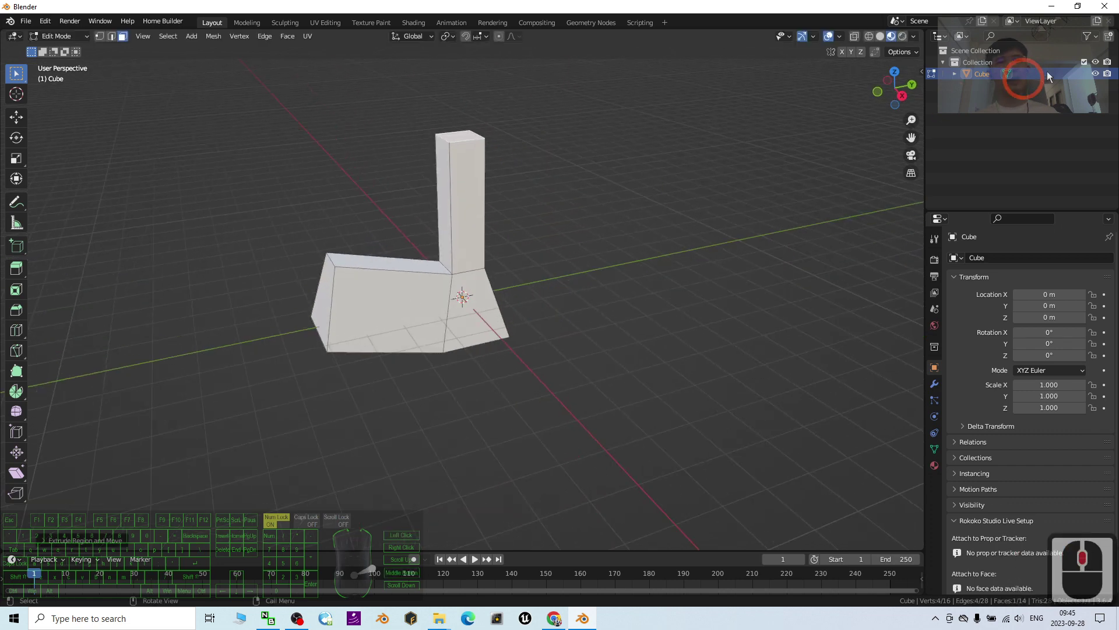
Step: Rename the object to 'shape02' in the Outliner
double_click(985, 73)
type("shape02")
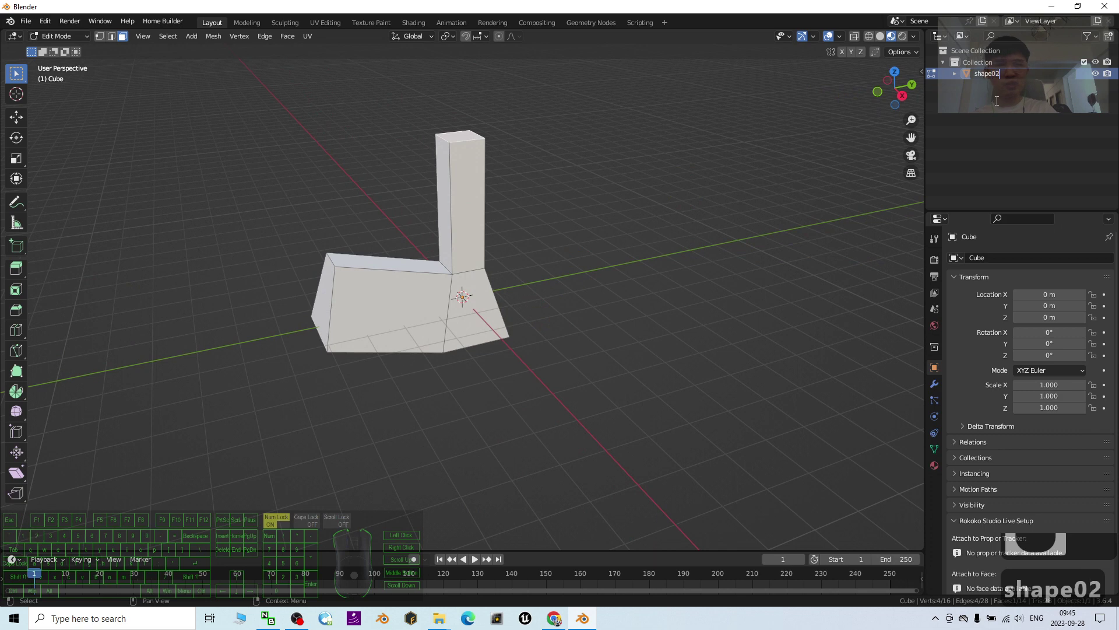
key("Return")
left_click(934, 465)
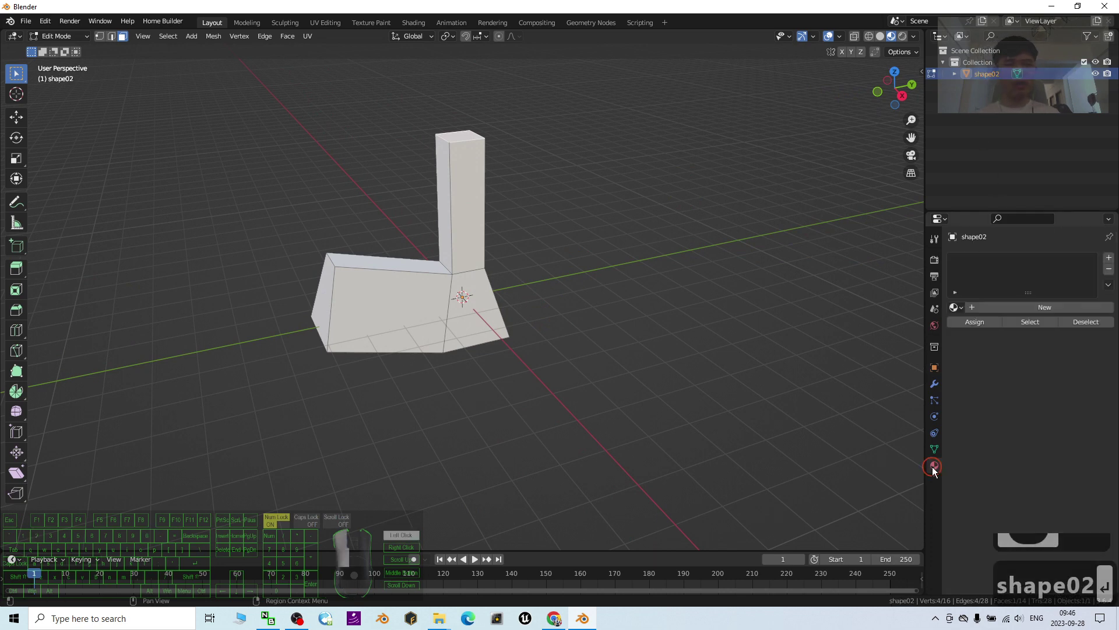
Step: Create a new material for shape02, adjust its base colour, and rename Material.001 to 'red'
left_click(971, 307)
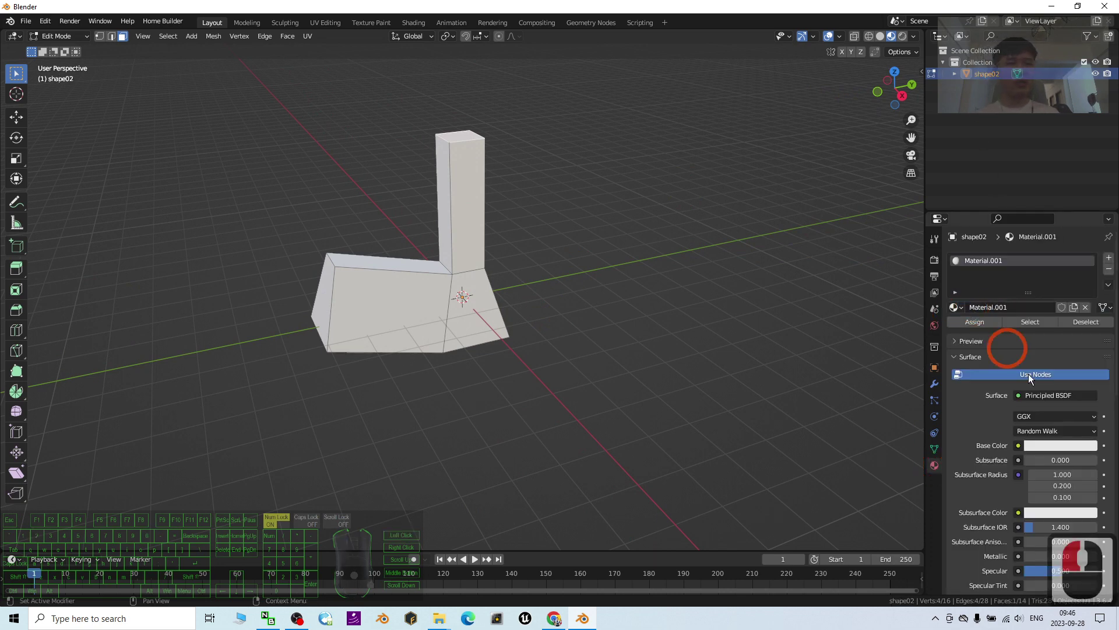
left_click(1035, 445)
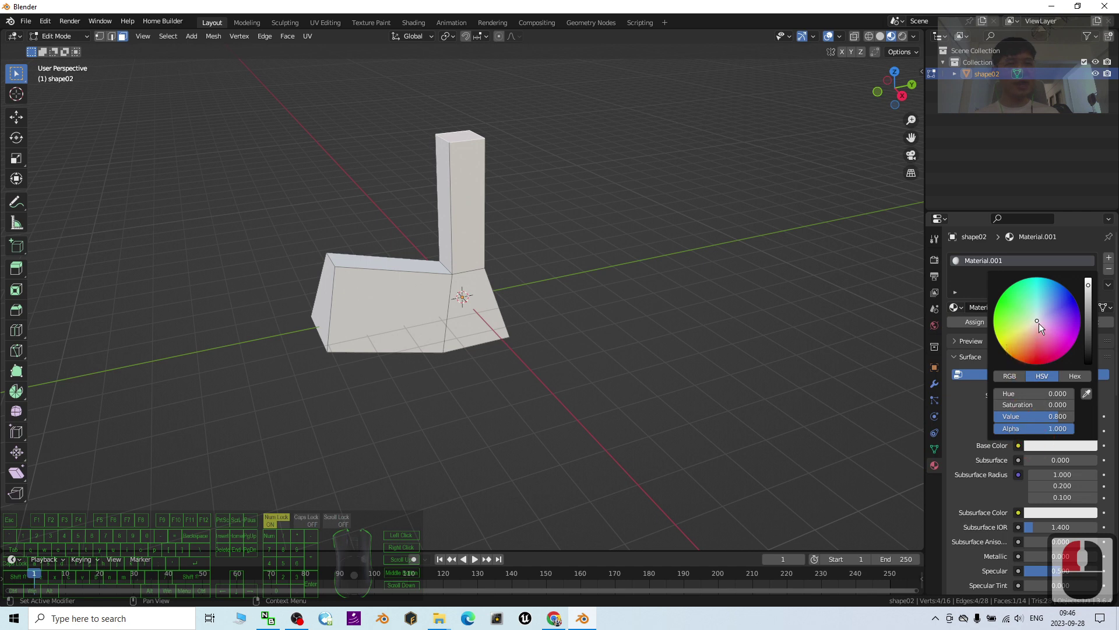
mouse_move(1039, 323)
left_mouse_down()
mouse_move(1007, 288)
mouse_move(1059, 285)
mouse_move(1052, 336)
mouse_move(1028, 364)
left_mouse_up()
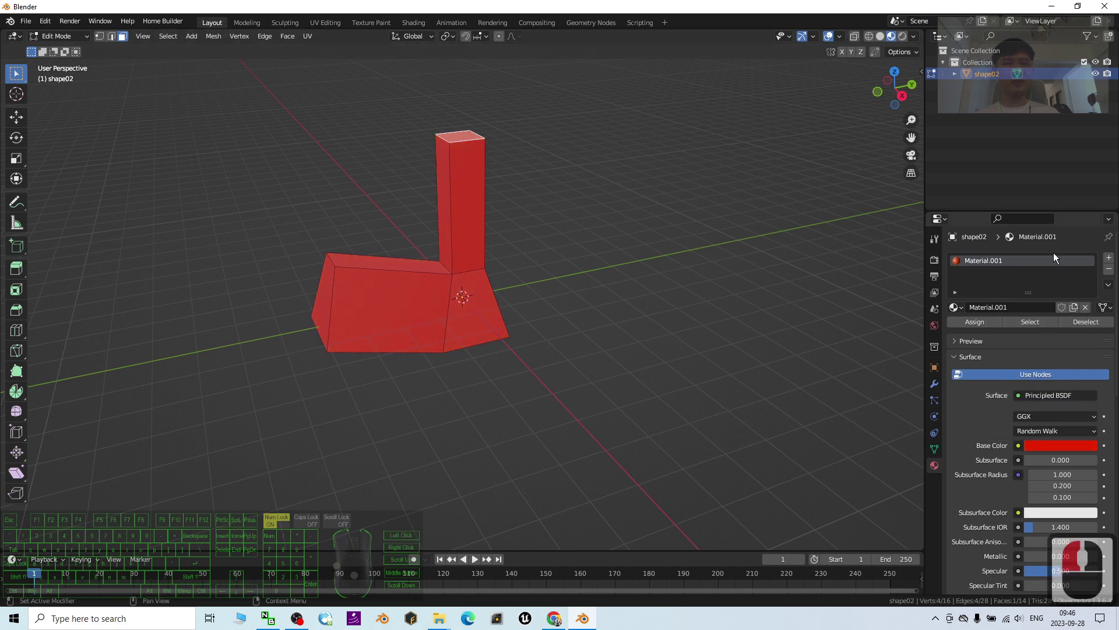
double_click(1002, 261)
type("red")
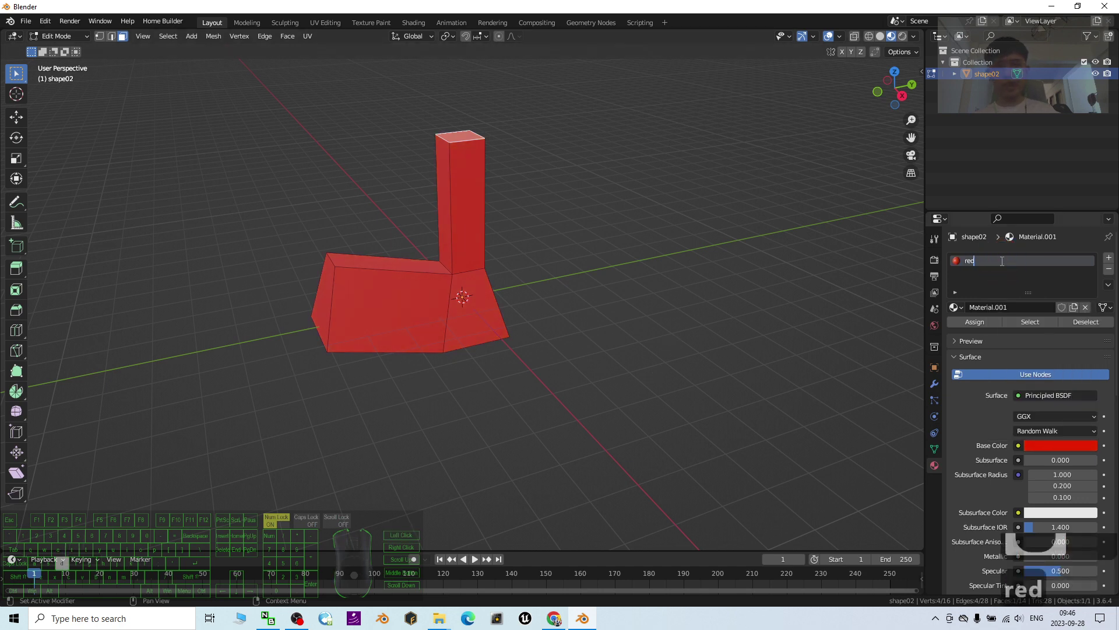
key("Return")
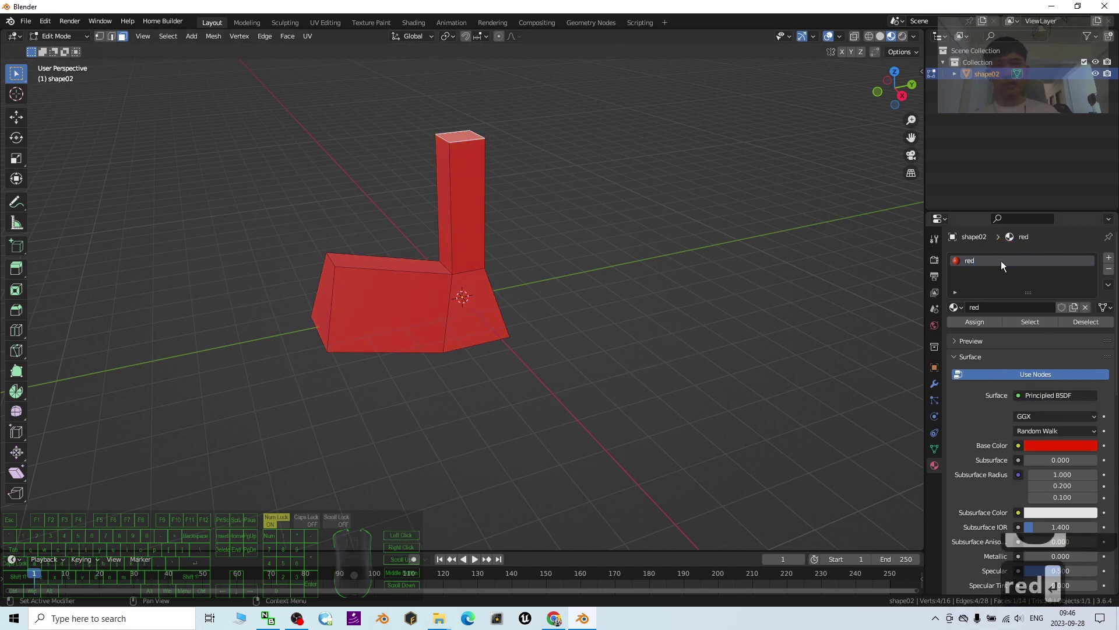
Step: Mark the red material and the shape02 object as assets
right_click(970, 264)
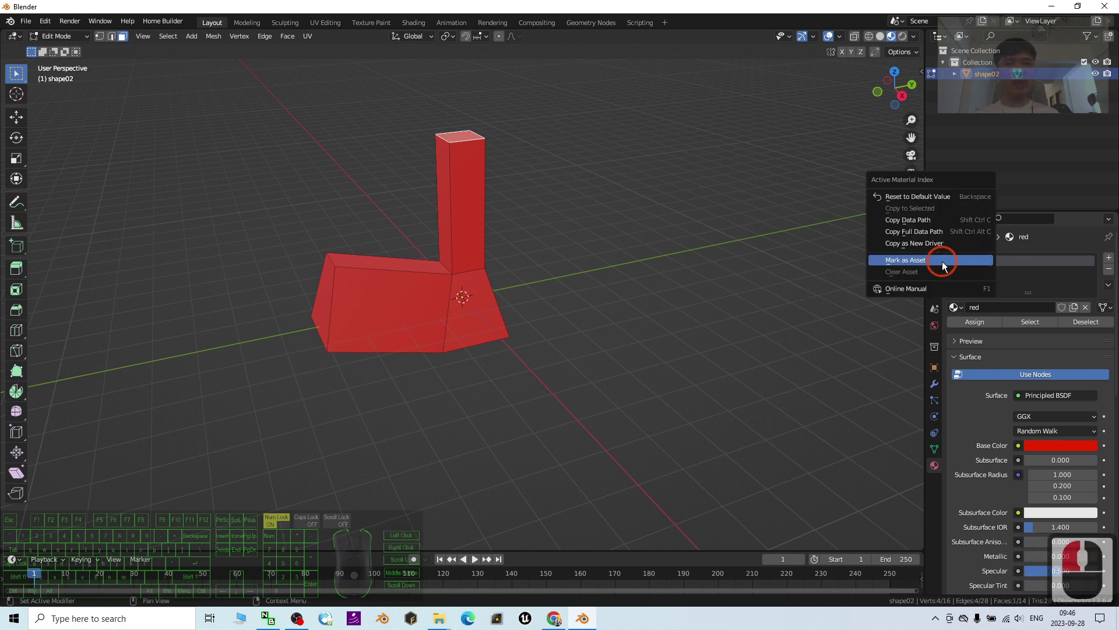
left_click(944, 265)
right_click(987, 85)
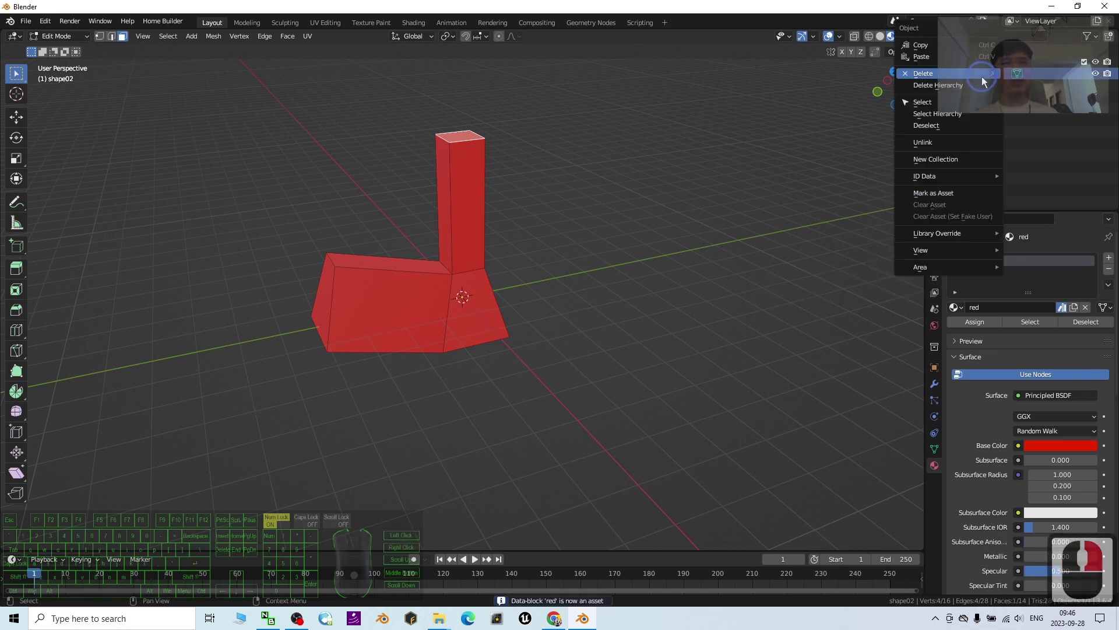
left_click(947, 190)
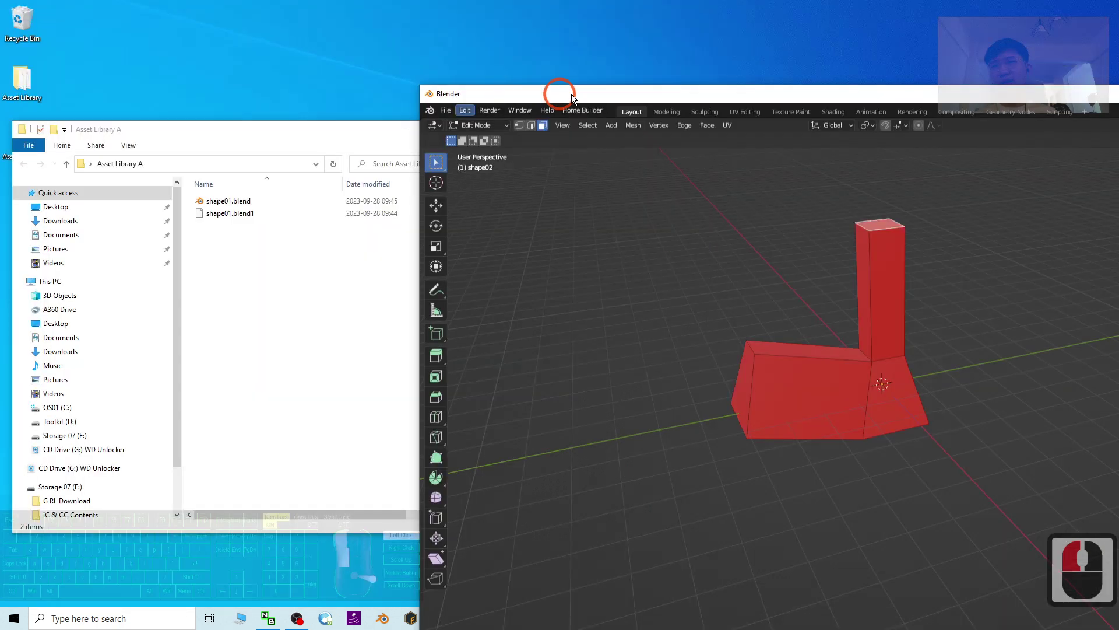
Step: Start Save As and navigate to Desktop > Asset Library A
left_click(222, 245)
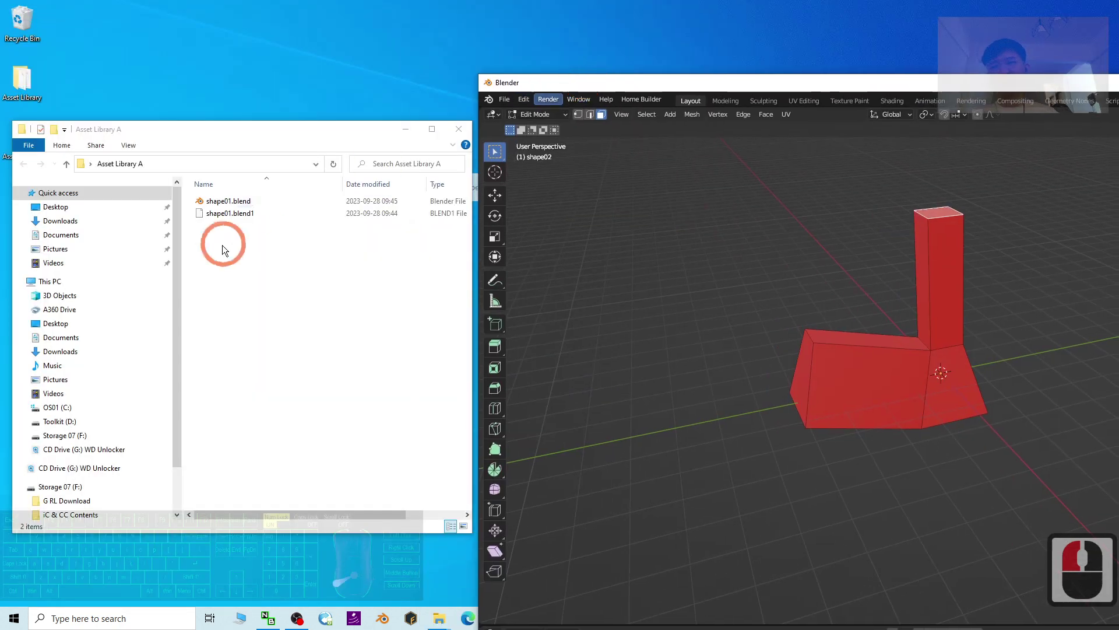
left_click(505, 101)
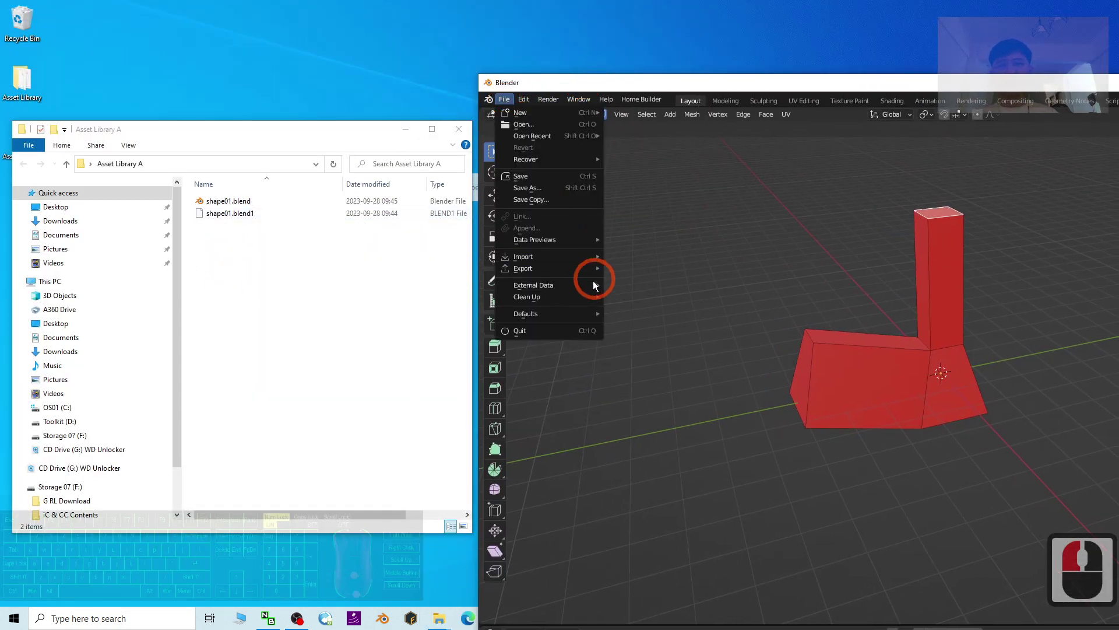
left_click(540, 188)
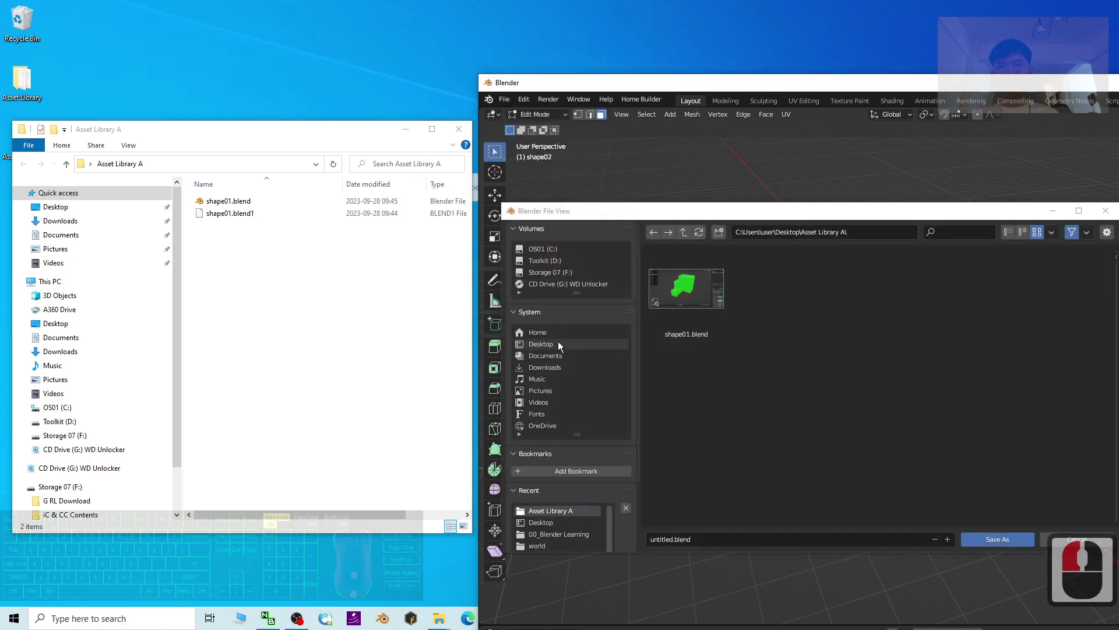
left_click(533, 342)
left_click(804, 271)
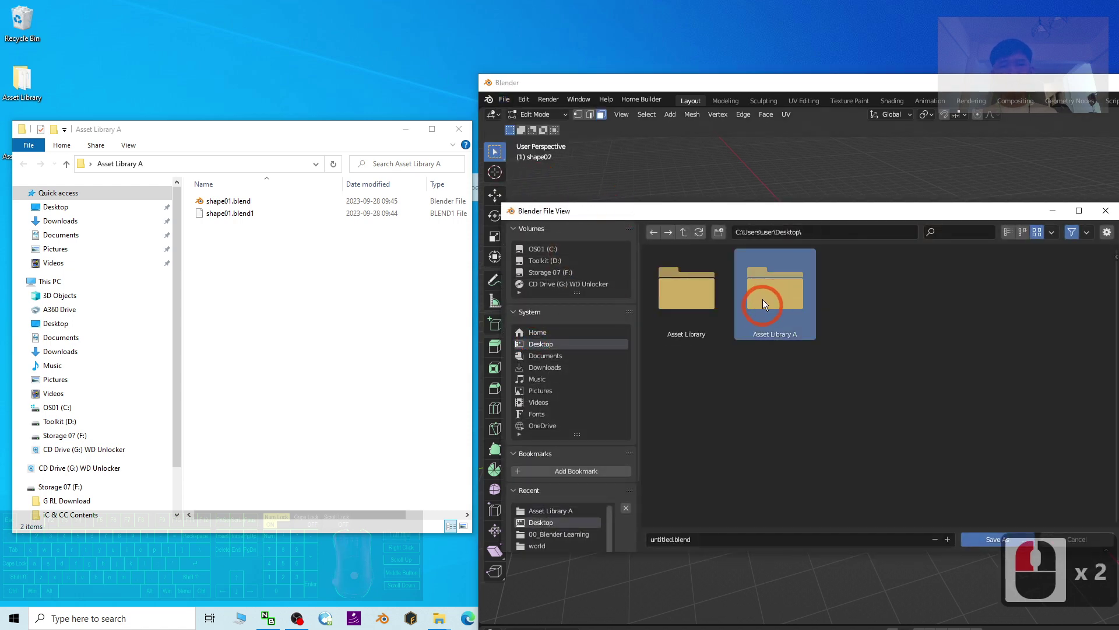
double_click(768, 293)
Step: Name the file shape02.blend and save it
left_click(707, 539)
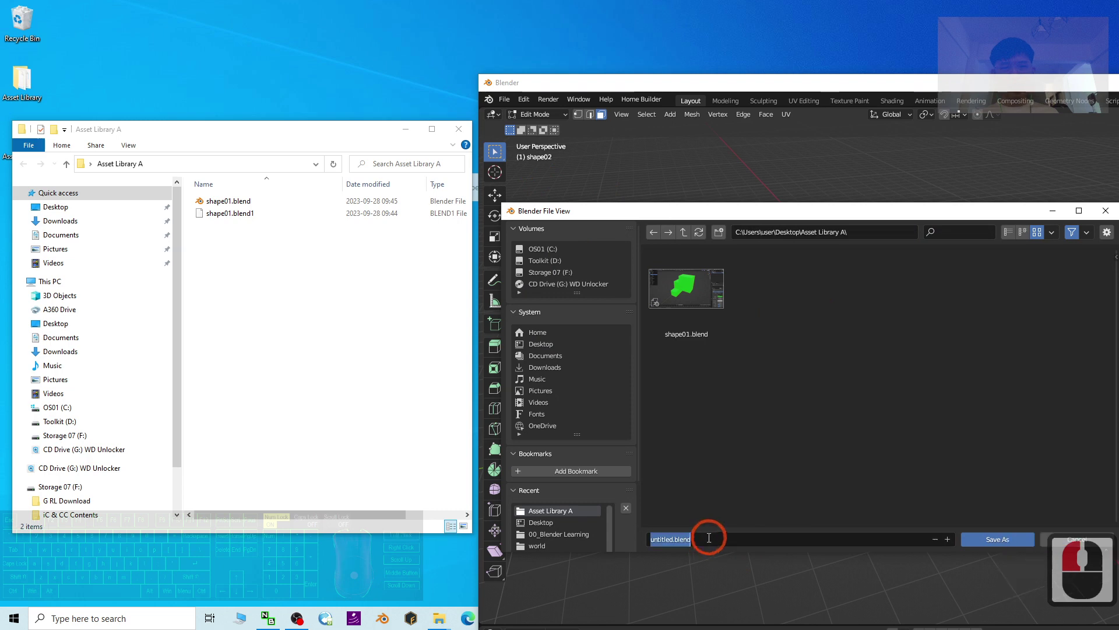
type("shpa")
key("BackSpace")
key("BackSpace")
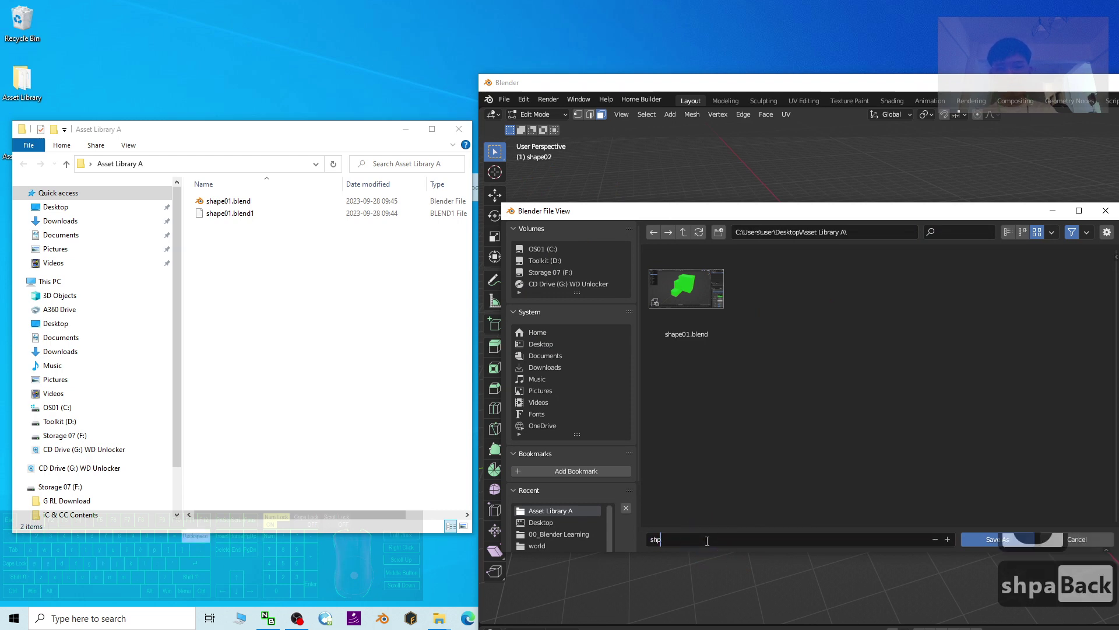
type("ape02")
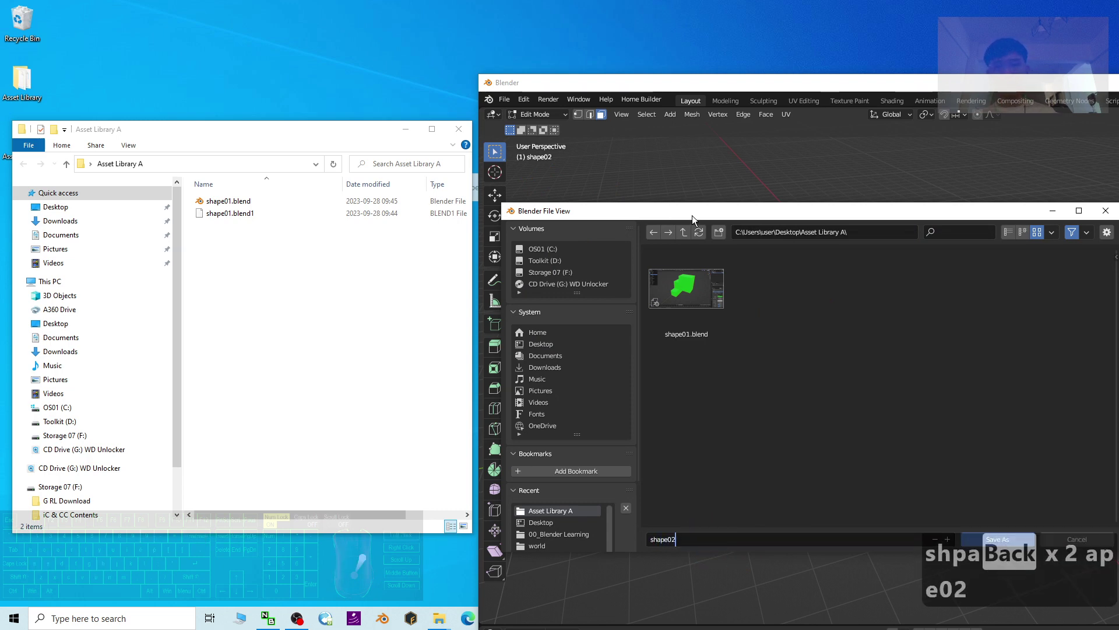
left_click_drag(734, 208, 579, 156)
left_click(854, 489)
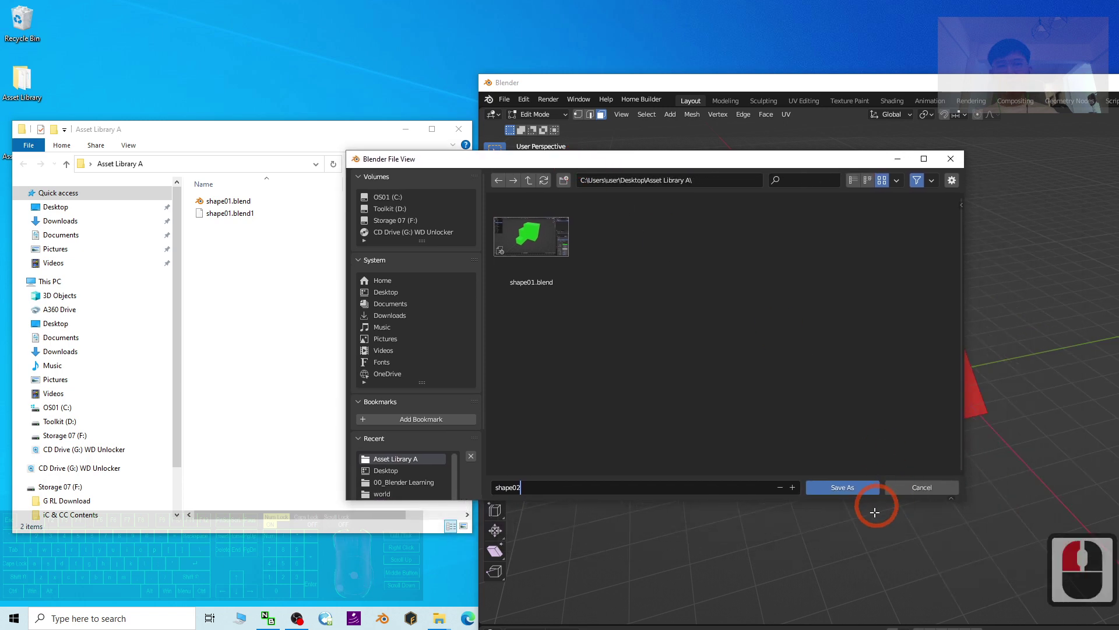
left_click(855, 490)
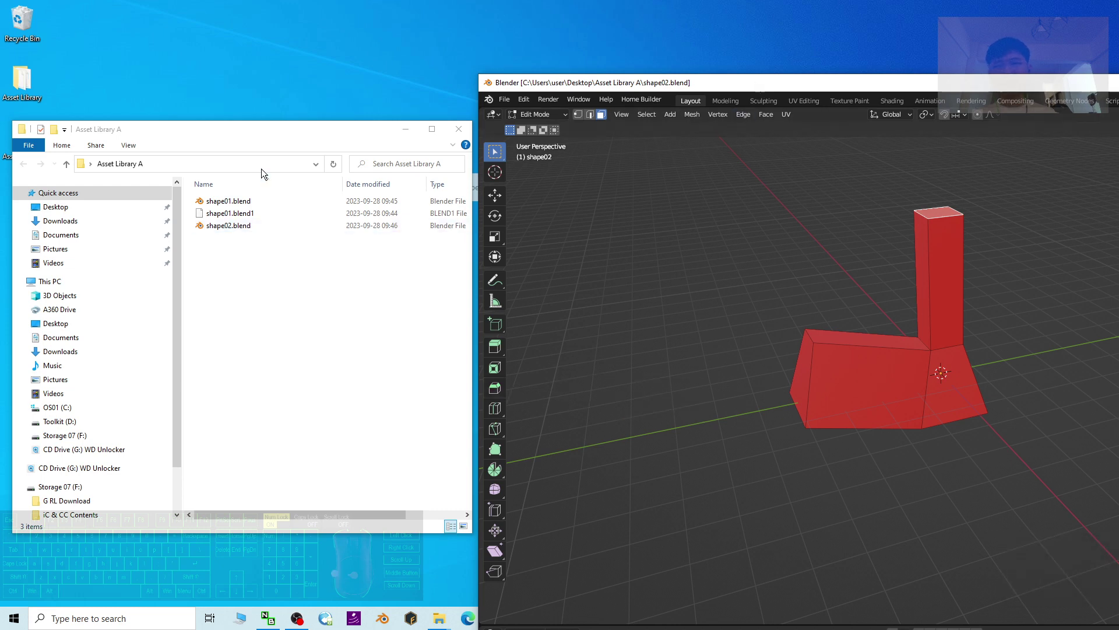
Step: Close and reopen the Asset Library A folder window from the desktop
left_click(459, 129)
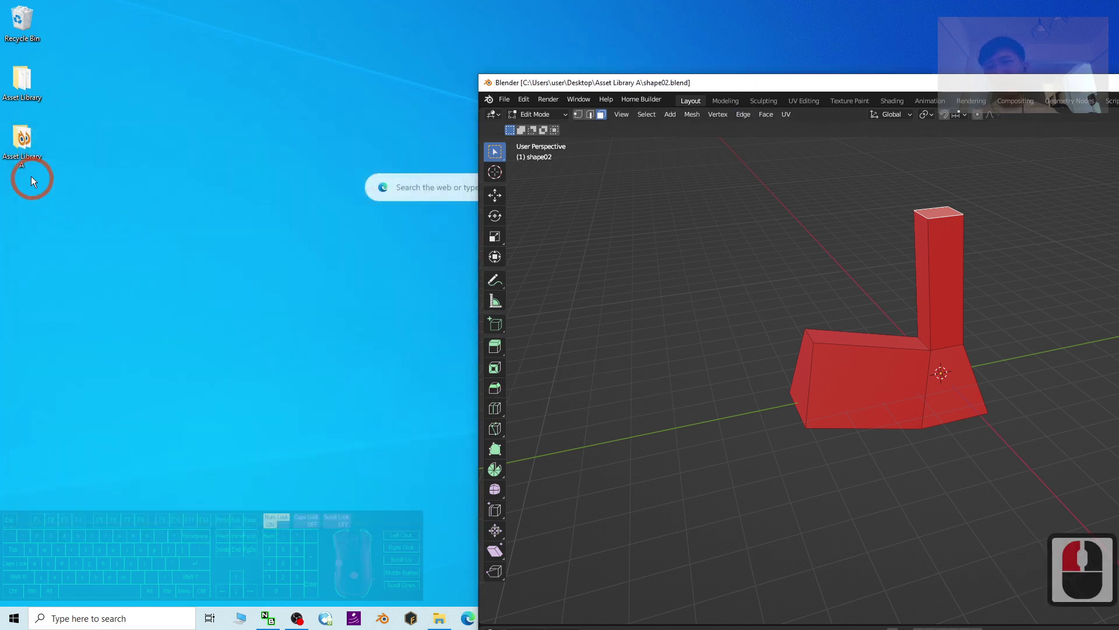
left_click(21, 143)
double_click(21, 146)
left_click(400, 200)
left_click_drag(345, 115, 368, 126)
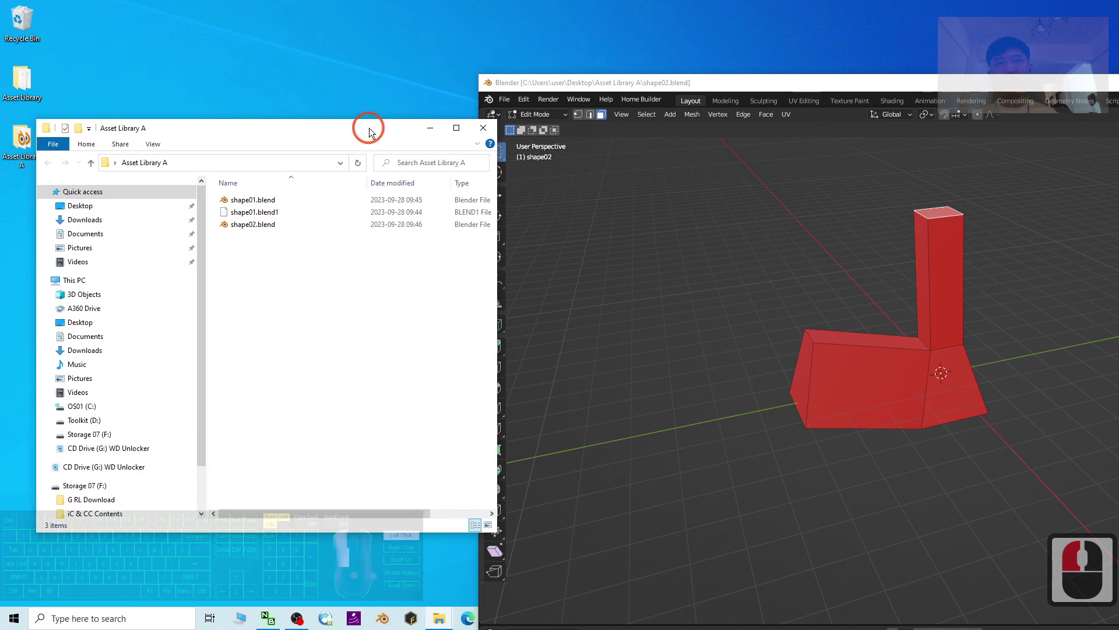
left_click(275, 213)
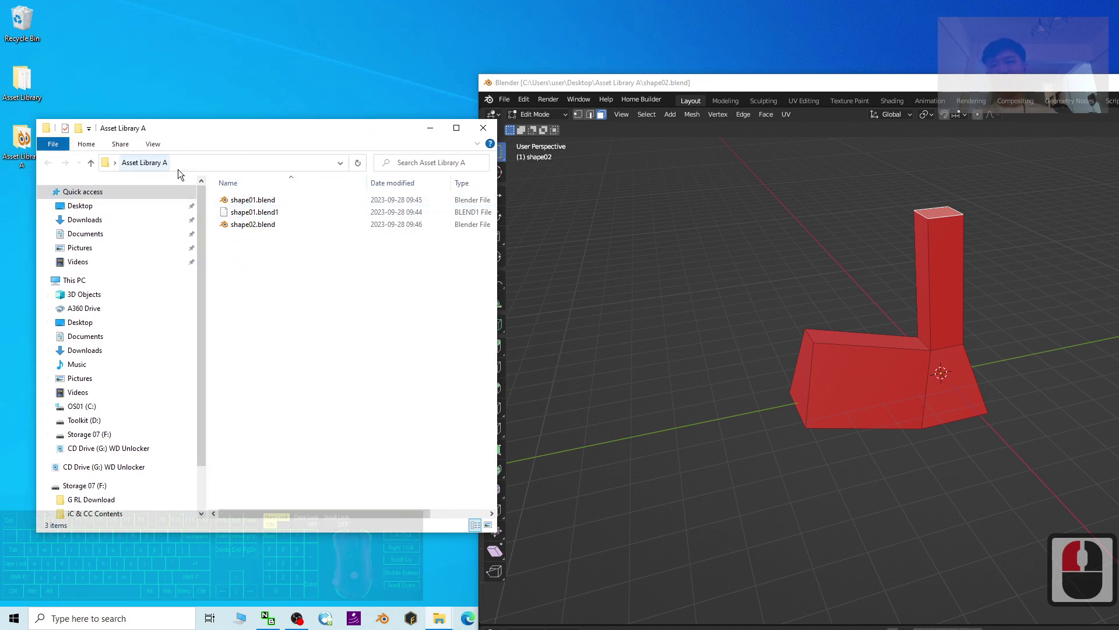
Step: Maximise the Blender window, then close Blender
left_click_drag(888, 81, 843, 66)
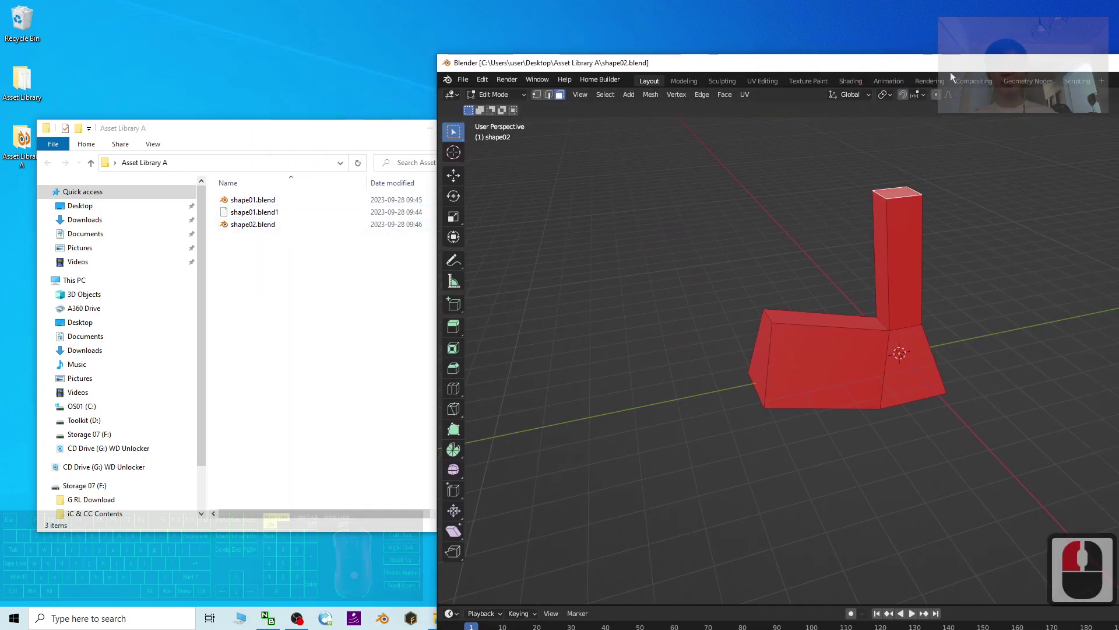
left_click_drag(951, 66, 517, 3)
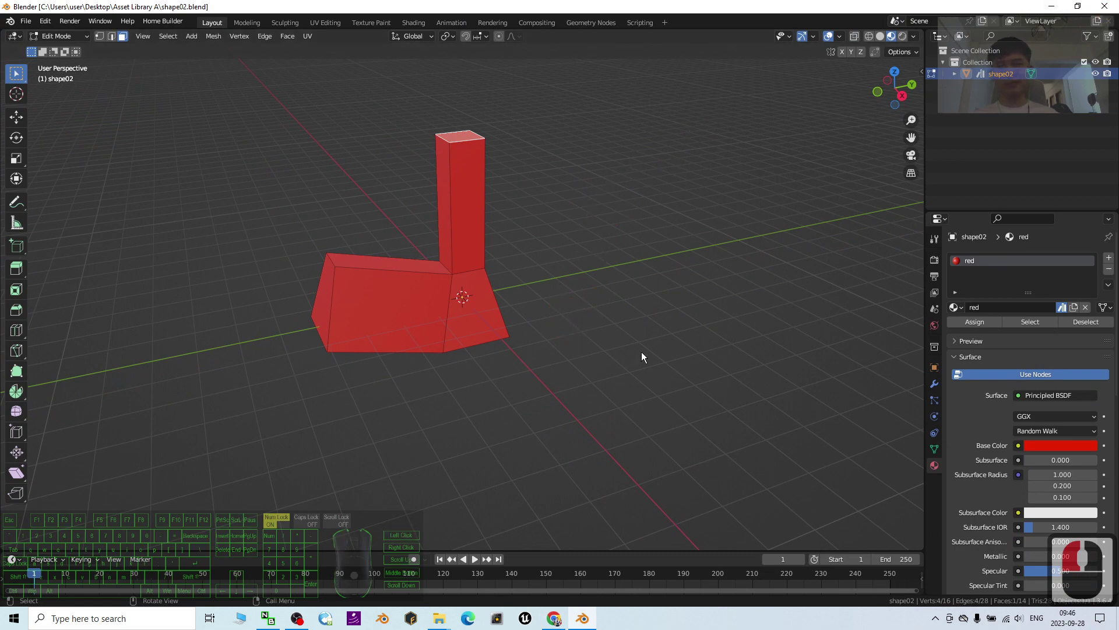
left_click(1112, 7)
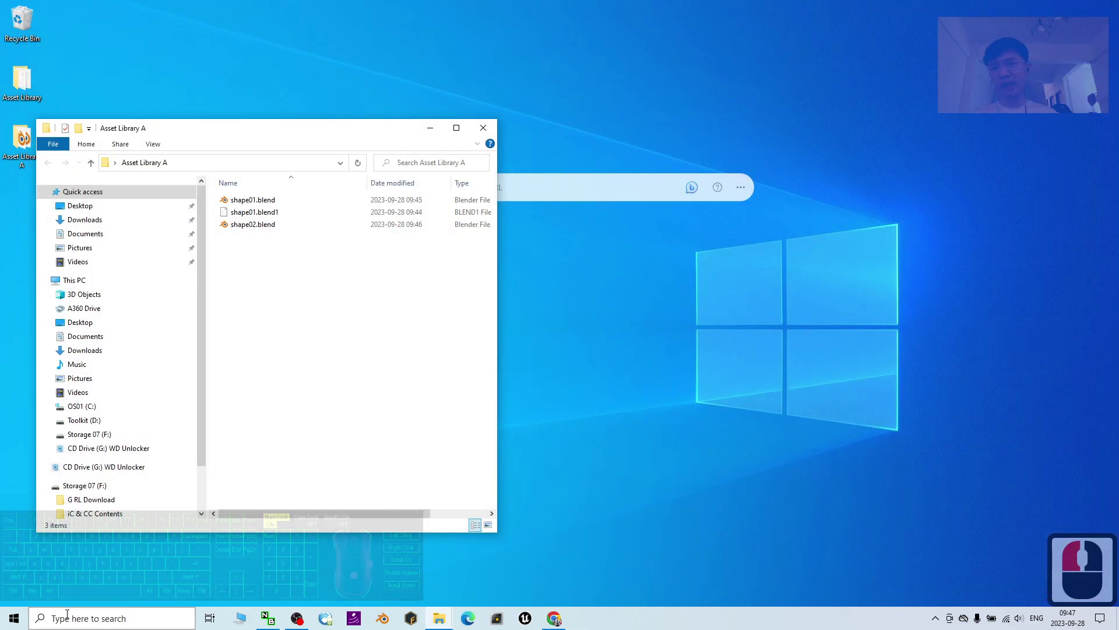
Step: Send the Asset Library A folder to a compressed zip, keeping the default name
left_click(87, 617)
left_click_drag(180, 131, 409, 82)
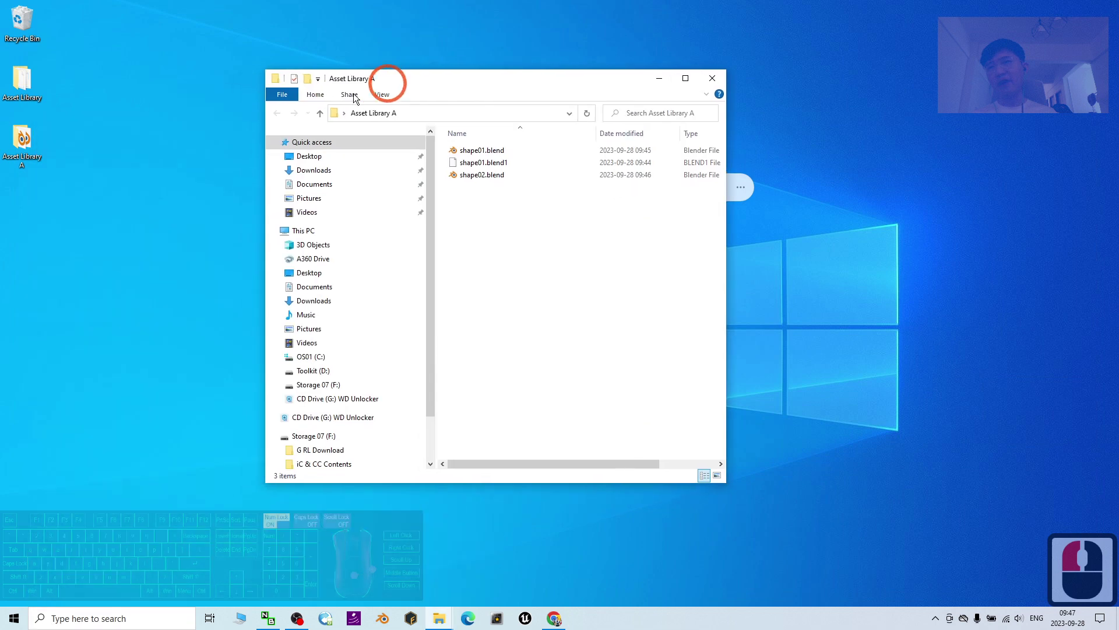
left_click(23, 140)
right_click(24, 141)
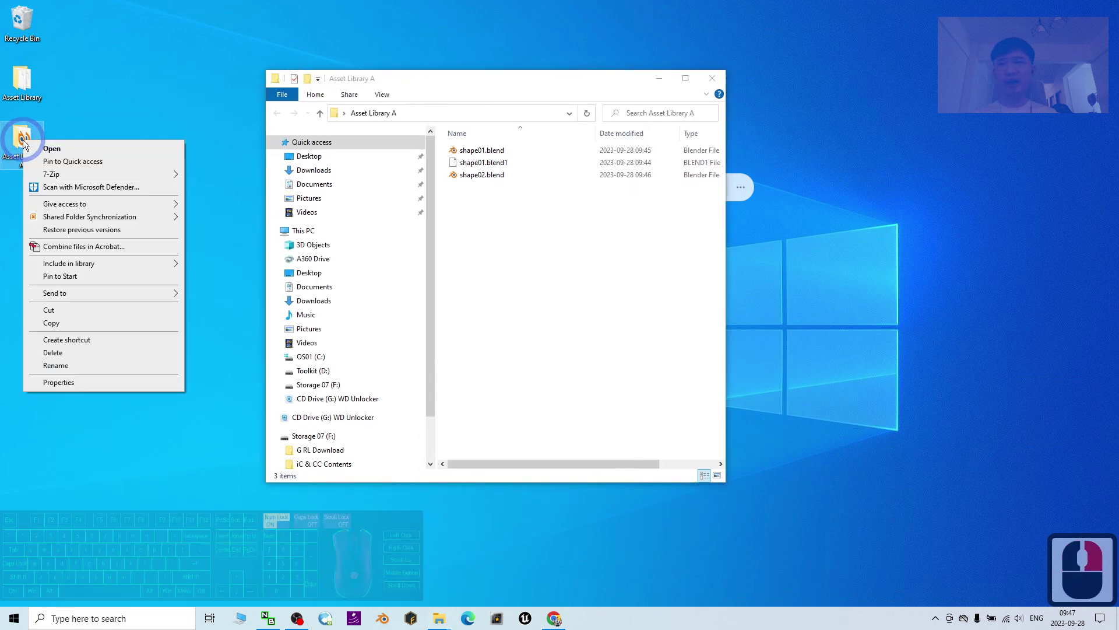
mouse_move(73, 295)
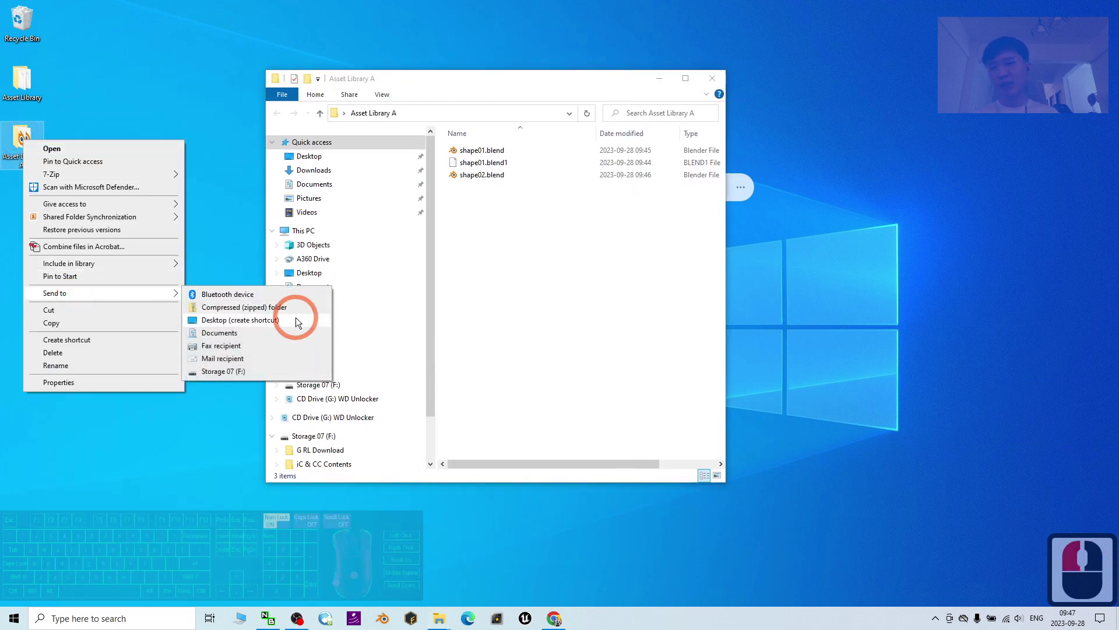
left_click(282, 306)
left_click(167, 280)
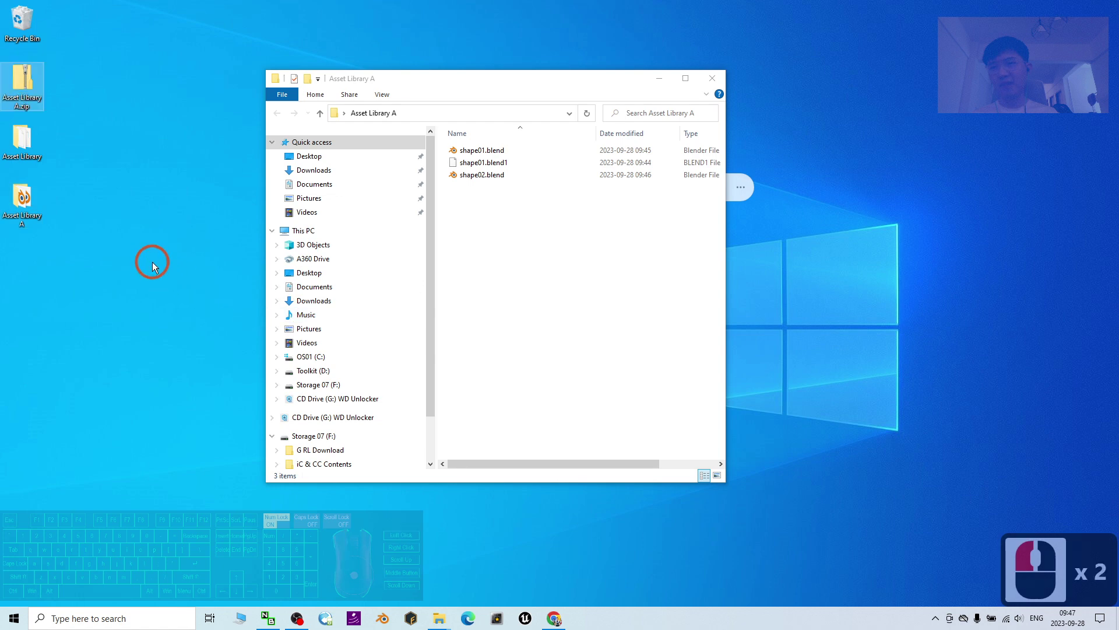
Step: Check the new Asset Library A.zip, reopen the folder, and select the archive
double_click(22, 82)
right_click(22, 82)
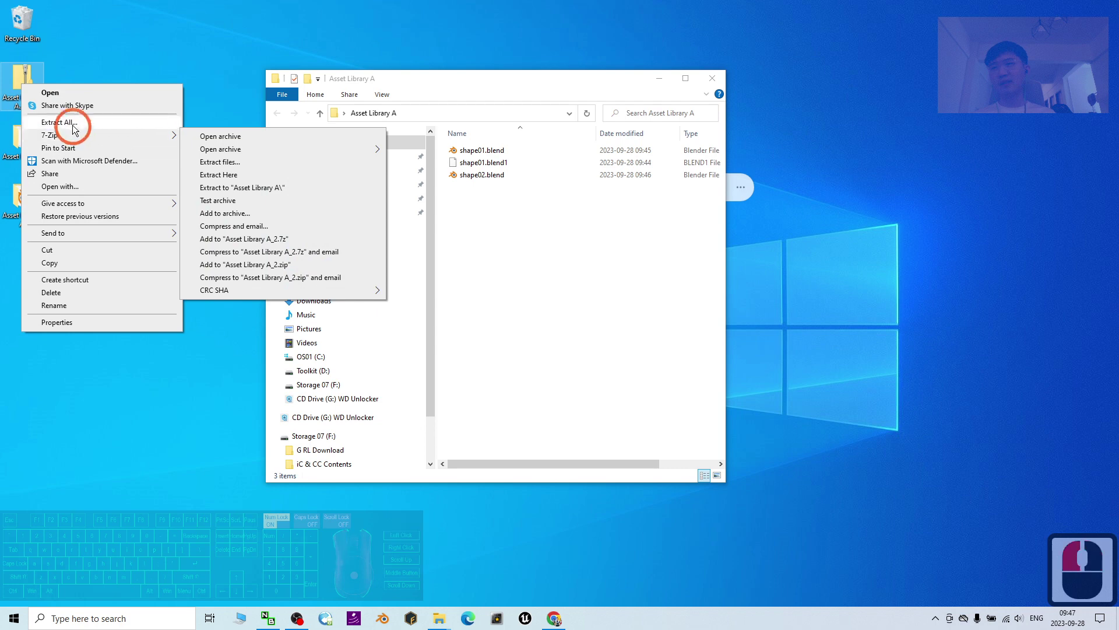
left_click(25, 193)
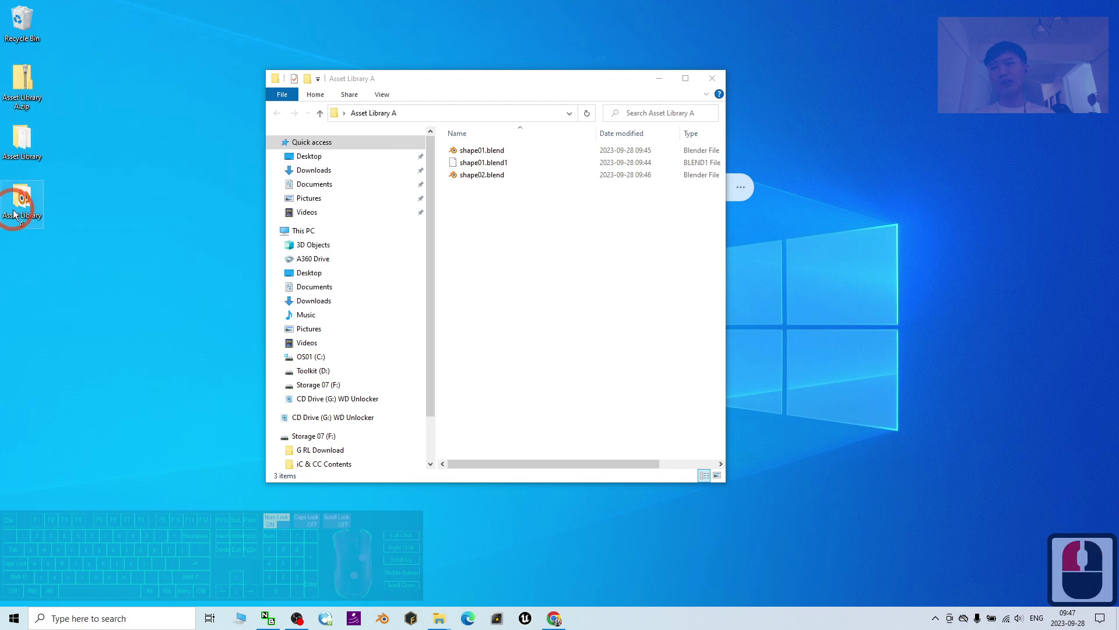
double_click(25, 192)
left_click(722, 30)
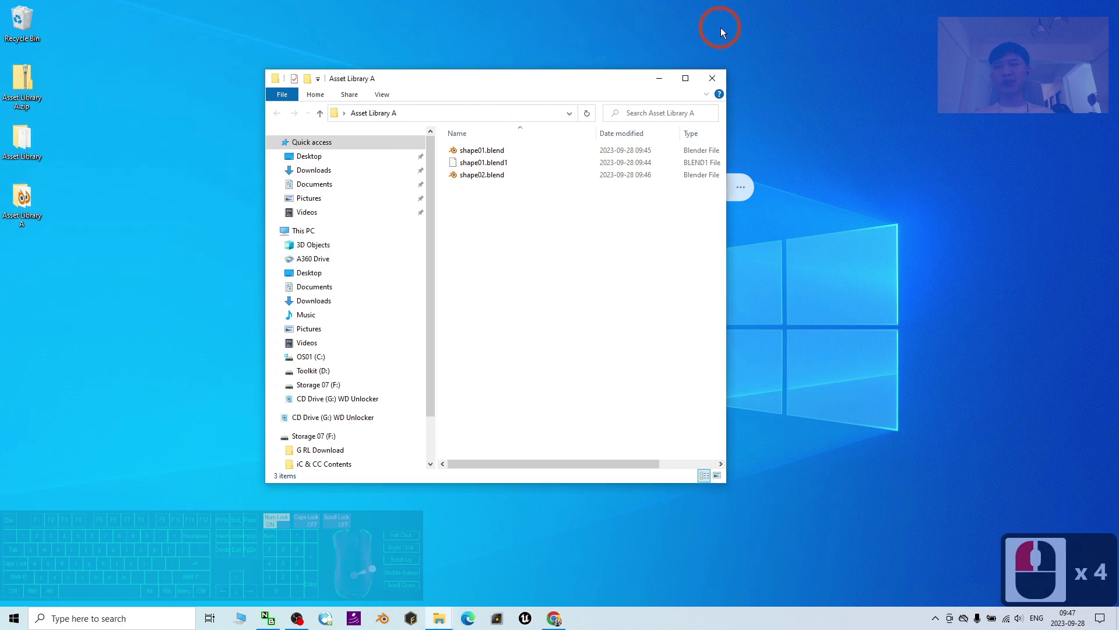
left_click(713, 78)
double_click(24, 198)
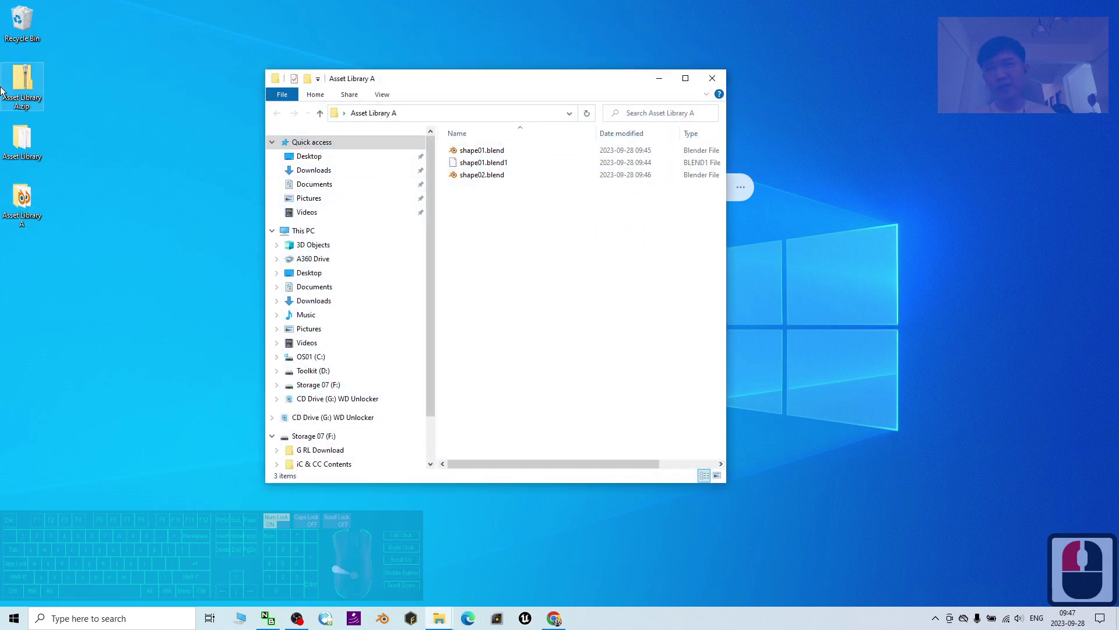
left_click(34, 94)
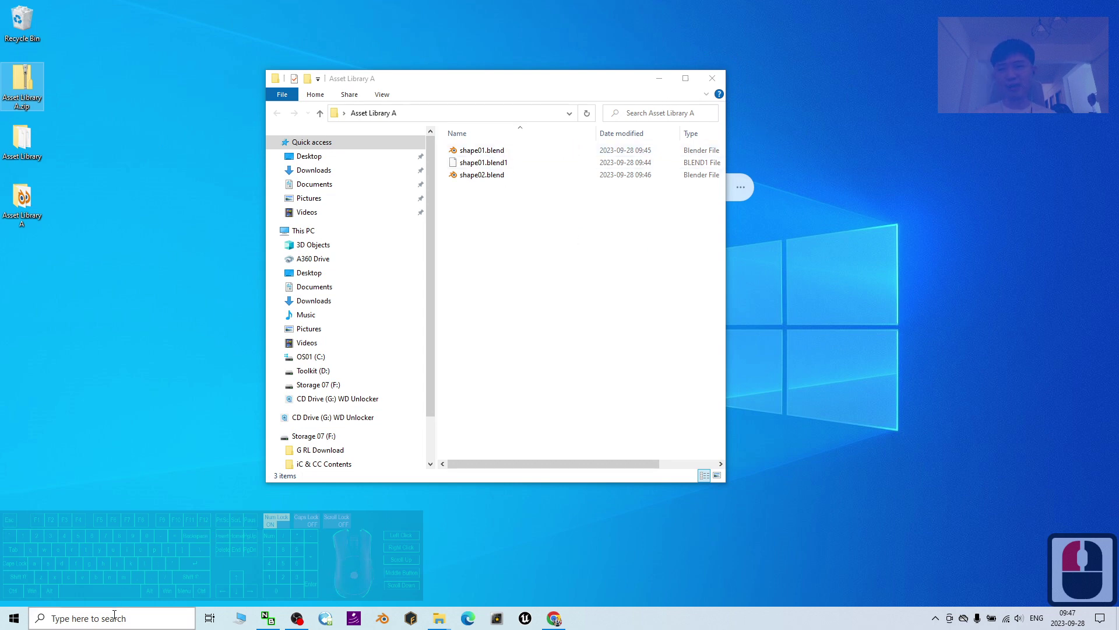
Step: Search for 'blender' from the taskbar and launch Blender 3.6
left_click(156, 609)
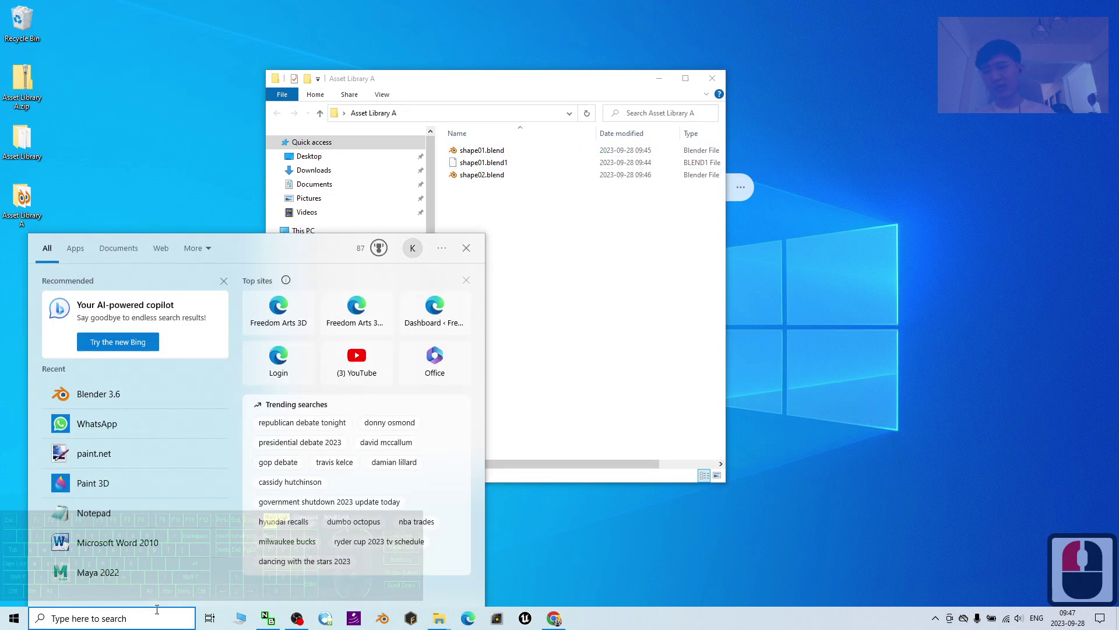
type("blender")
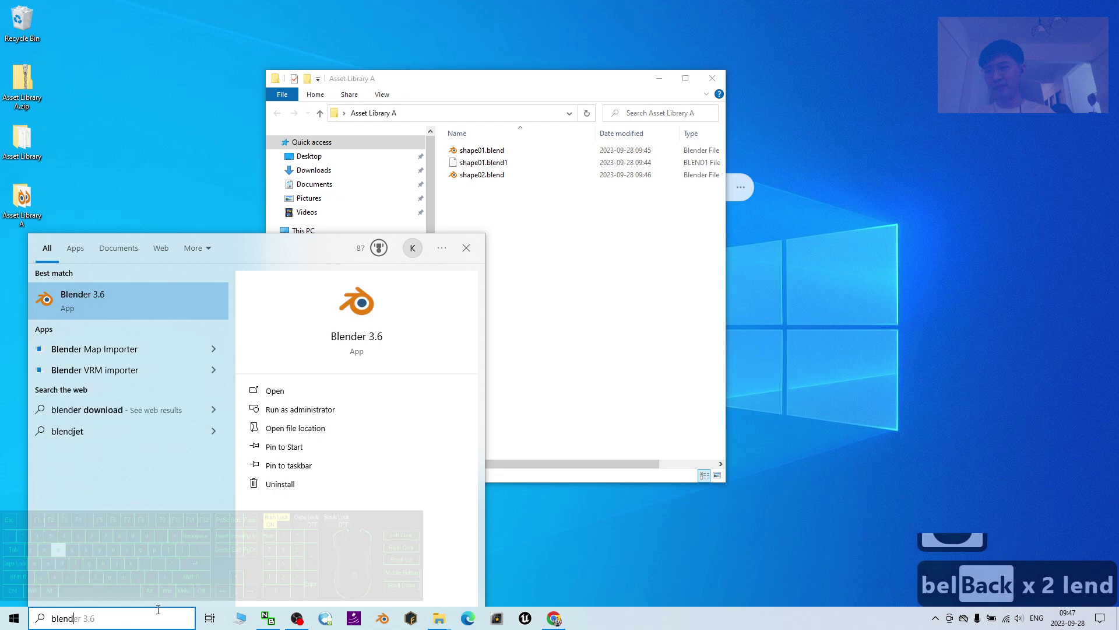
key("Return")
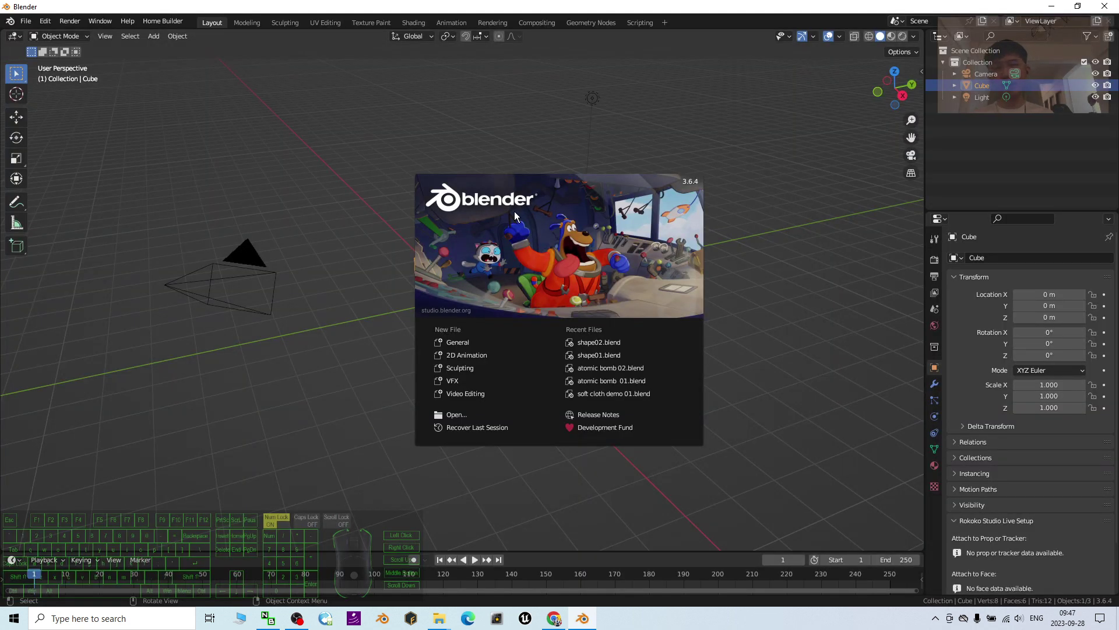
Step: Dismiss the splash screen and open Preferences at the File Paths section
left_click(260, 139)
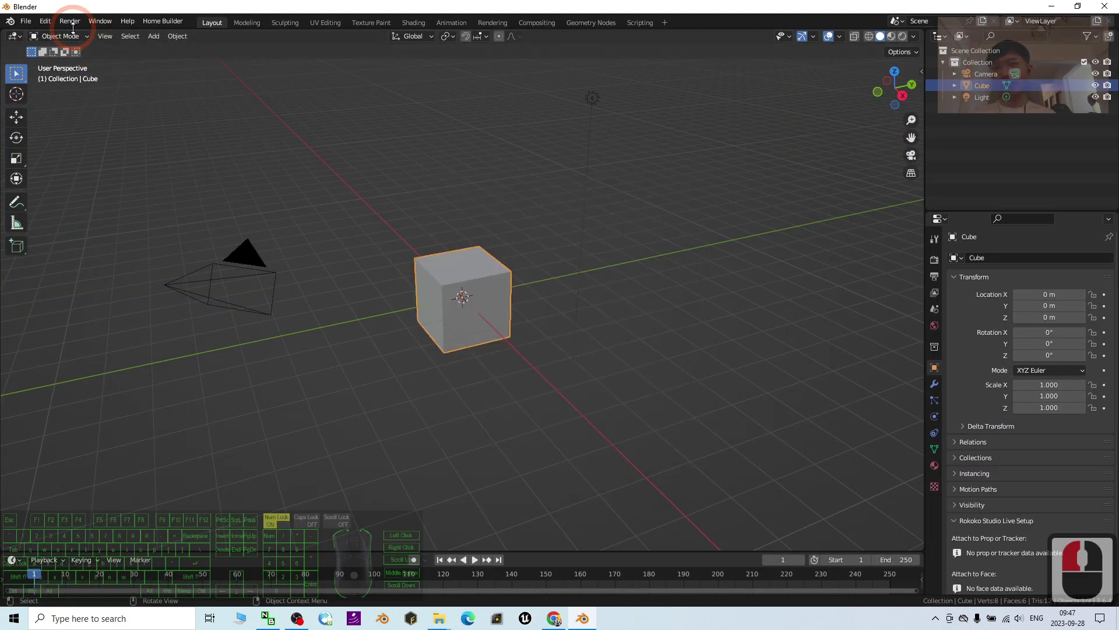
left_click(45, 21)
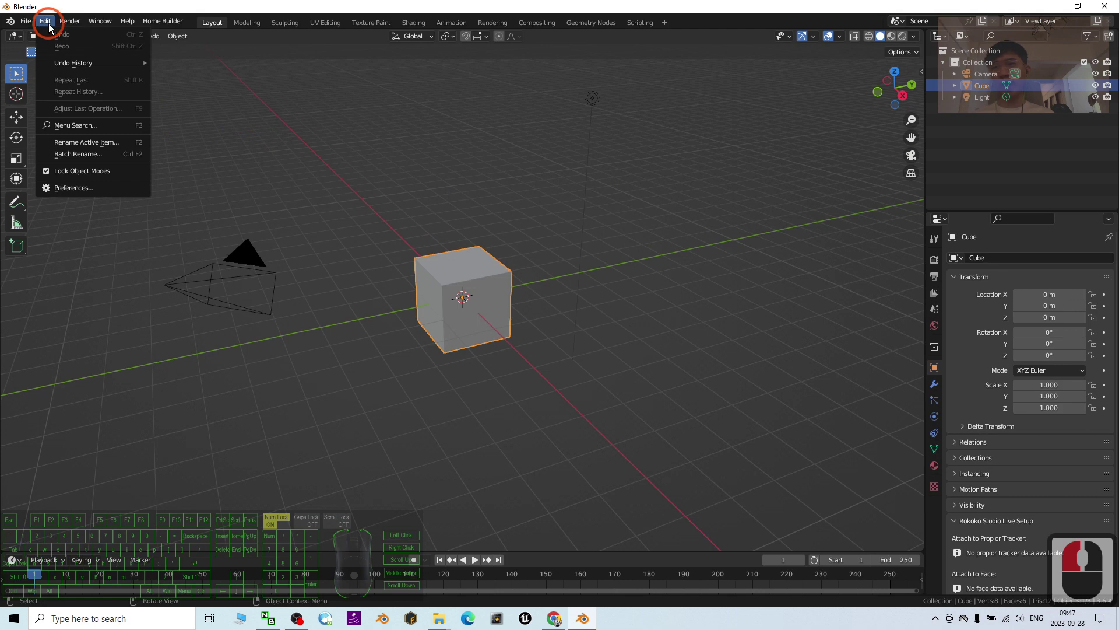
left_click(90, 185)
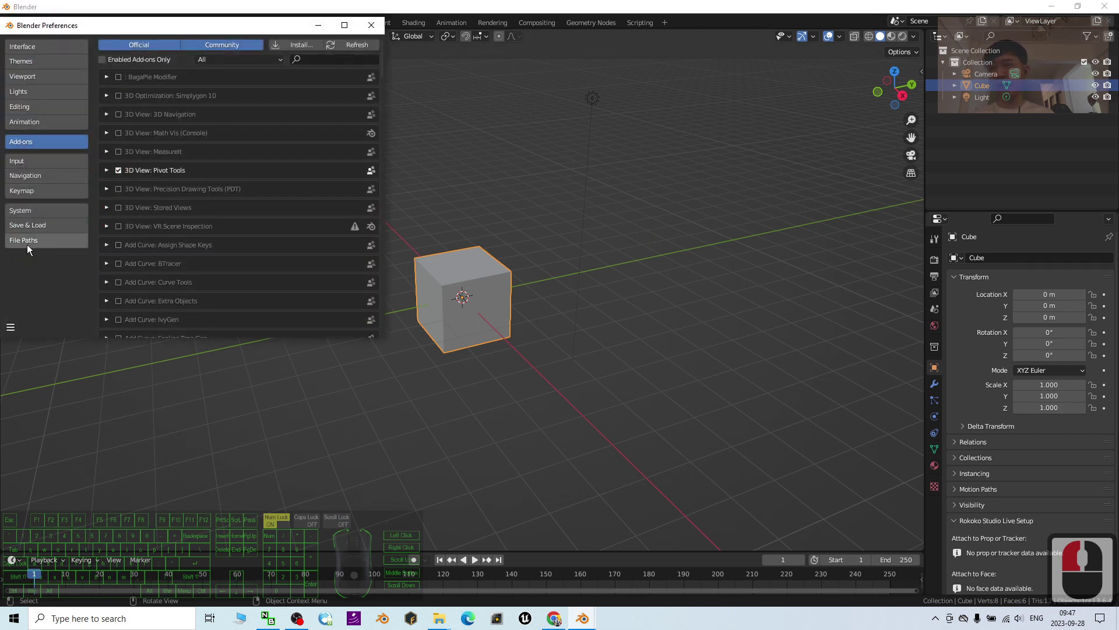
left_click(27, 241)
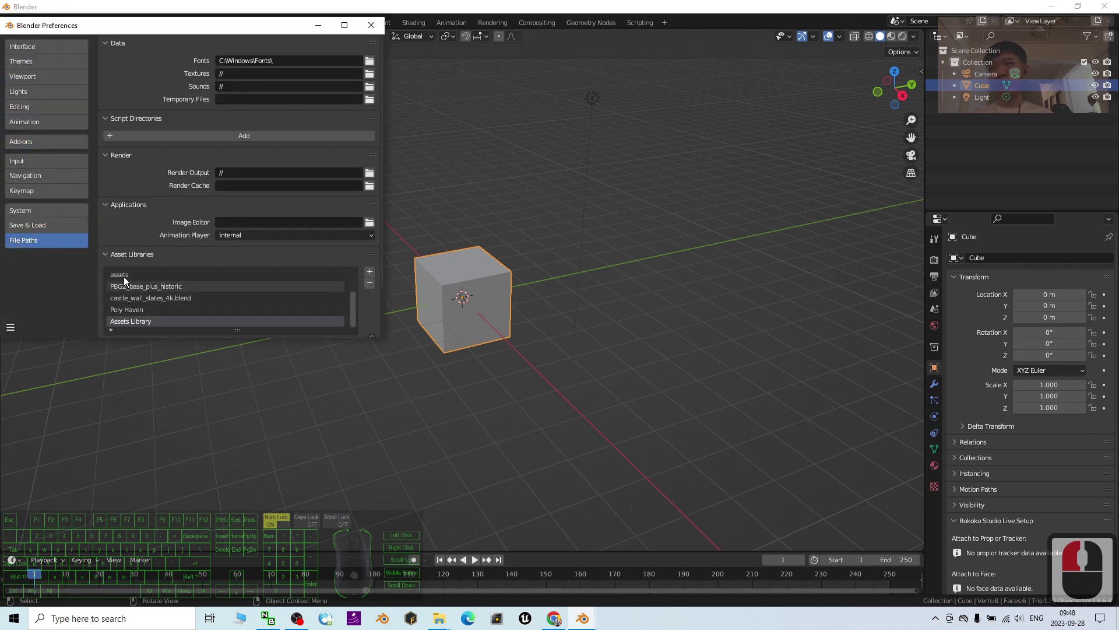
scroll(134, 263, "down", 1)
Step: Add Desktop\Asset Library A as a new asset library and close Preferences
left_click(370, 249)
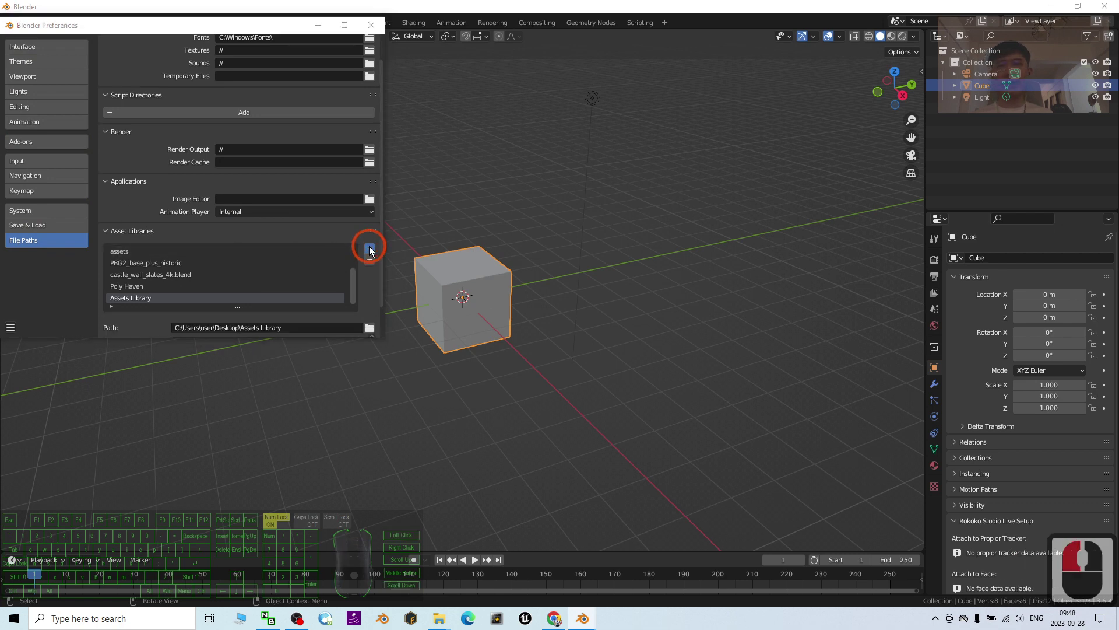
left_click(41, 145)
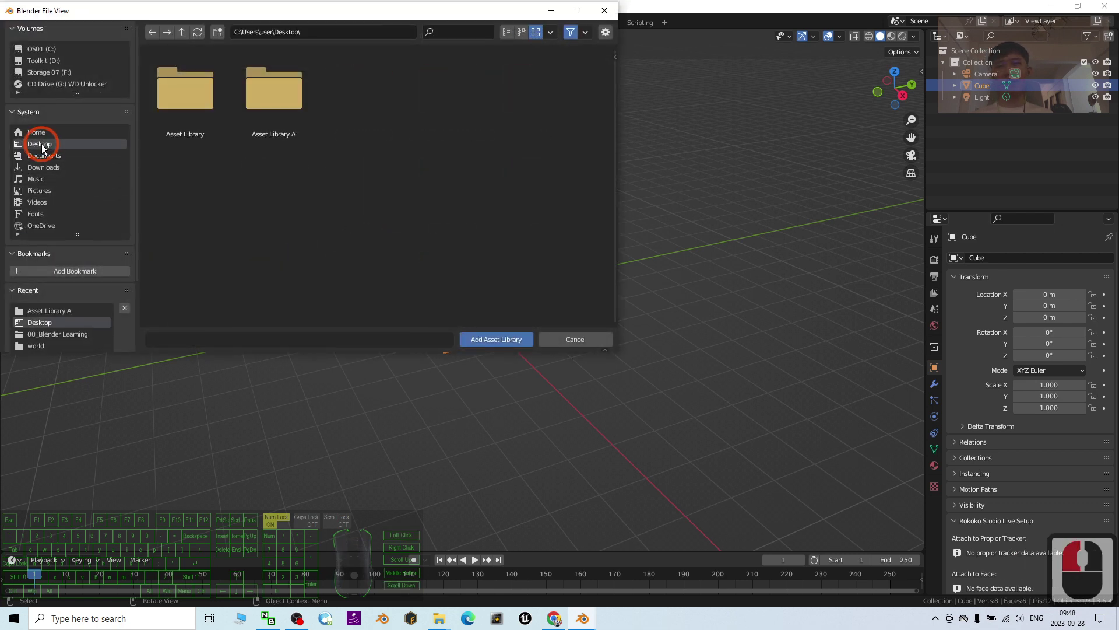
left_click(299, 109)
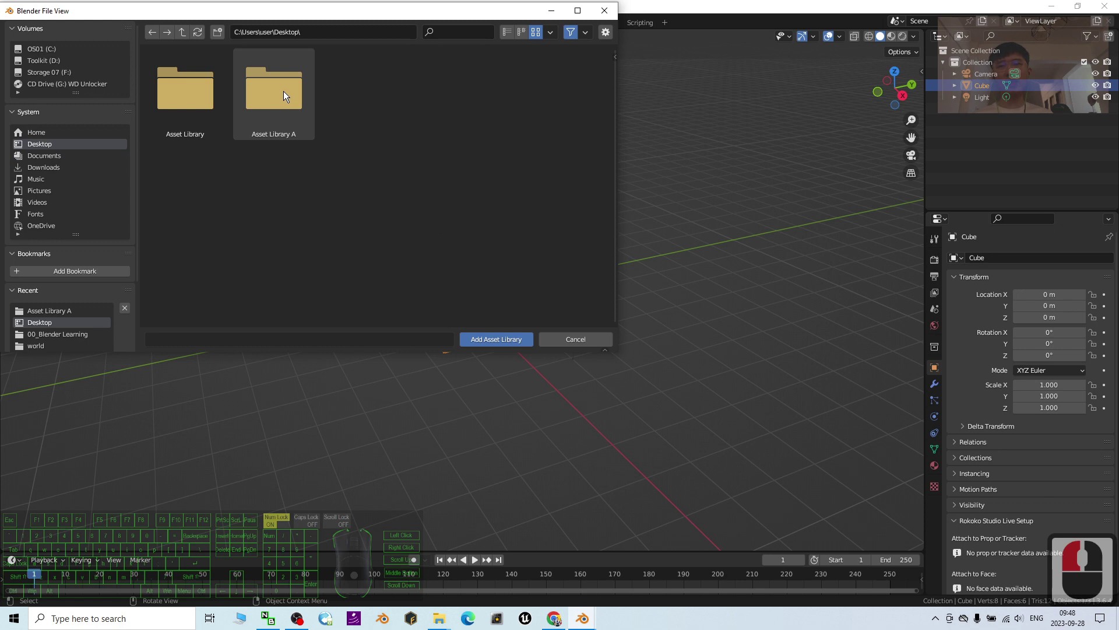
double_click(282, 92)
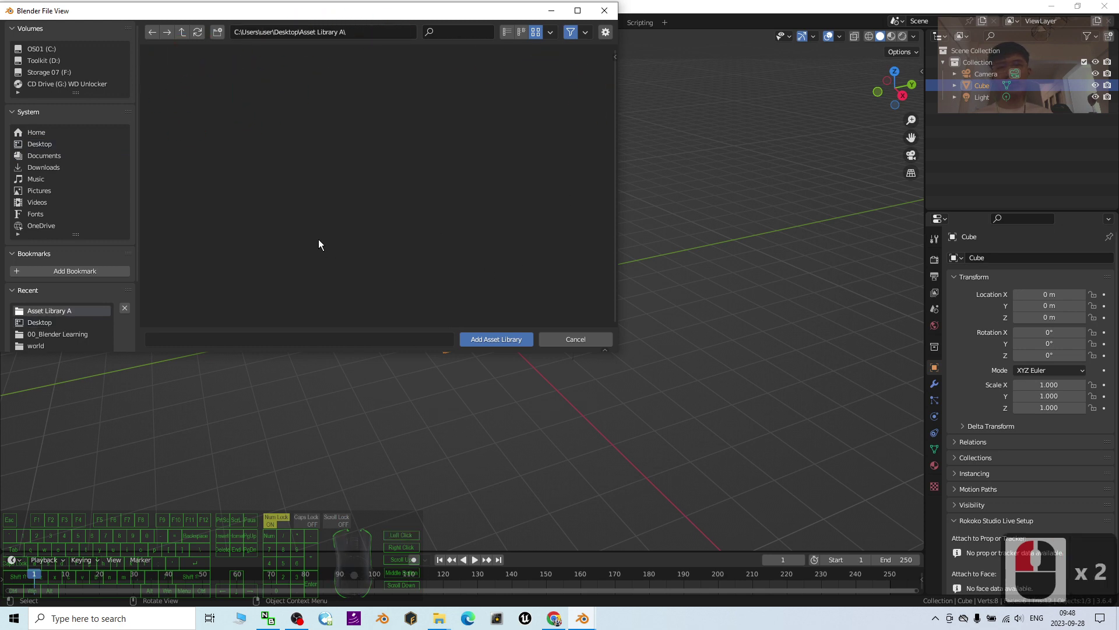
left_click(495, 339)
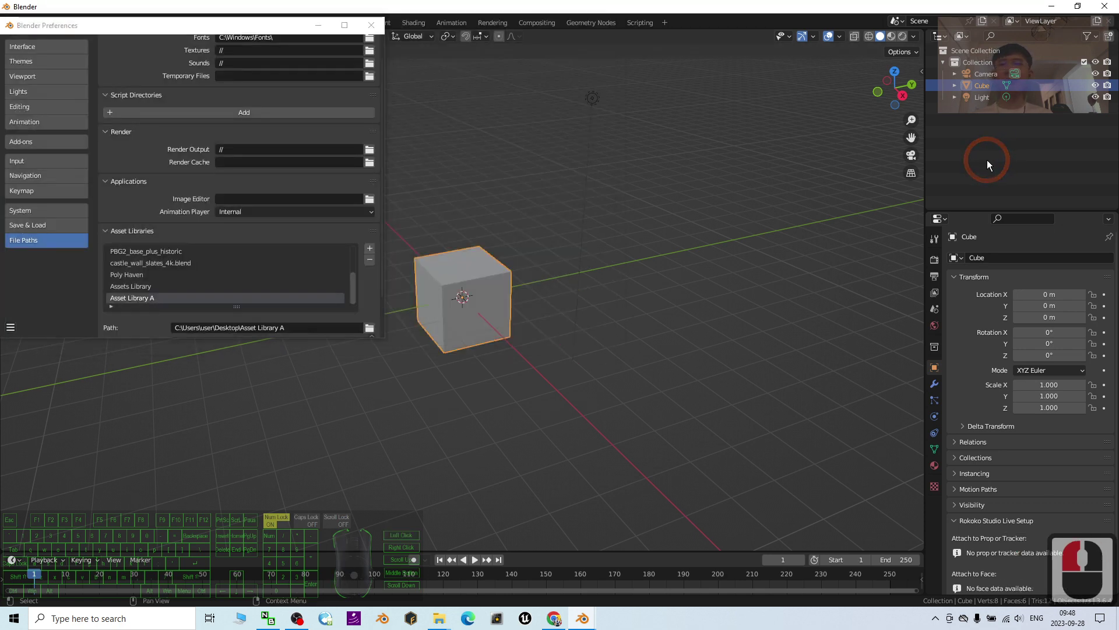
left_click(376, 25)
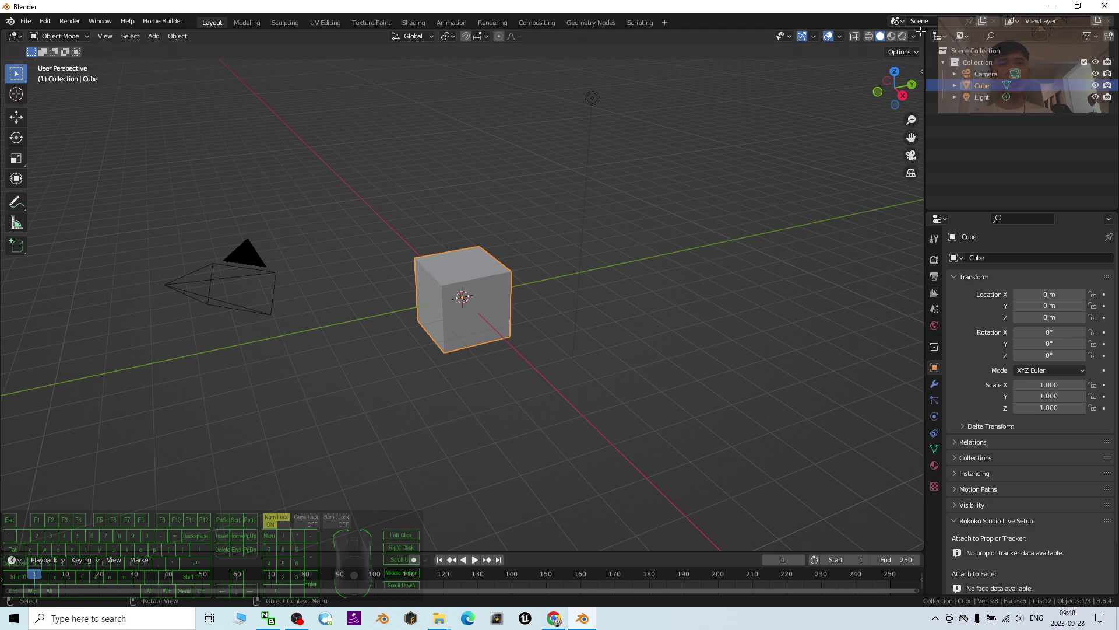
Step: Split the viewport side by side and set the right area's editor type to Asset Browser
left_click_drag(920, 30, 567, 28)
left_click(587, 36)
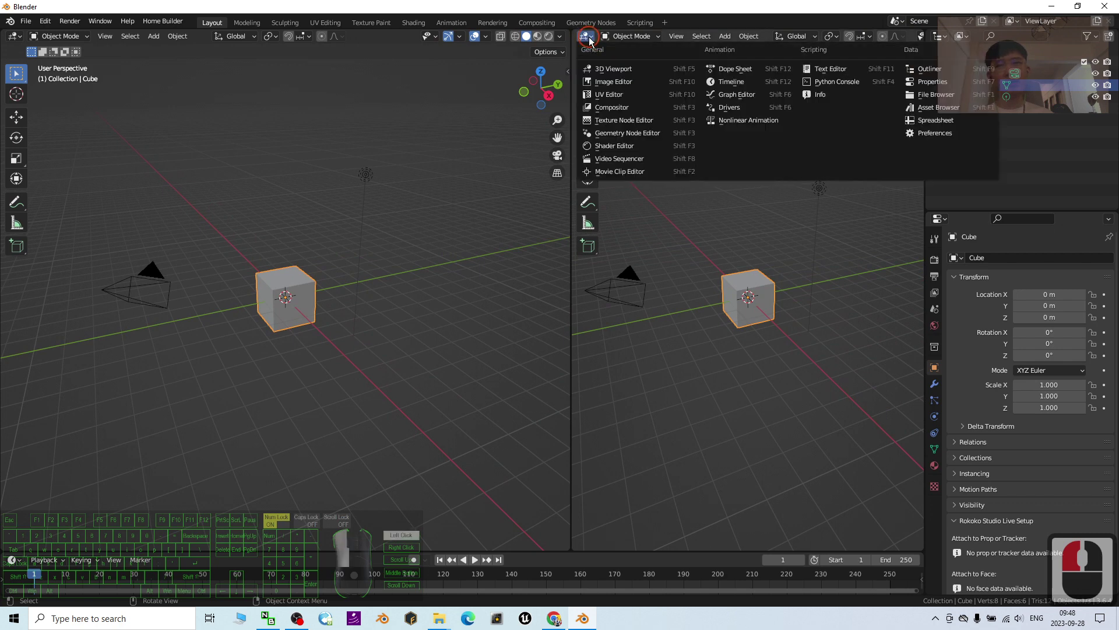
left_click(936, 108)
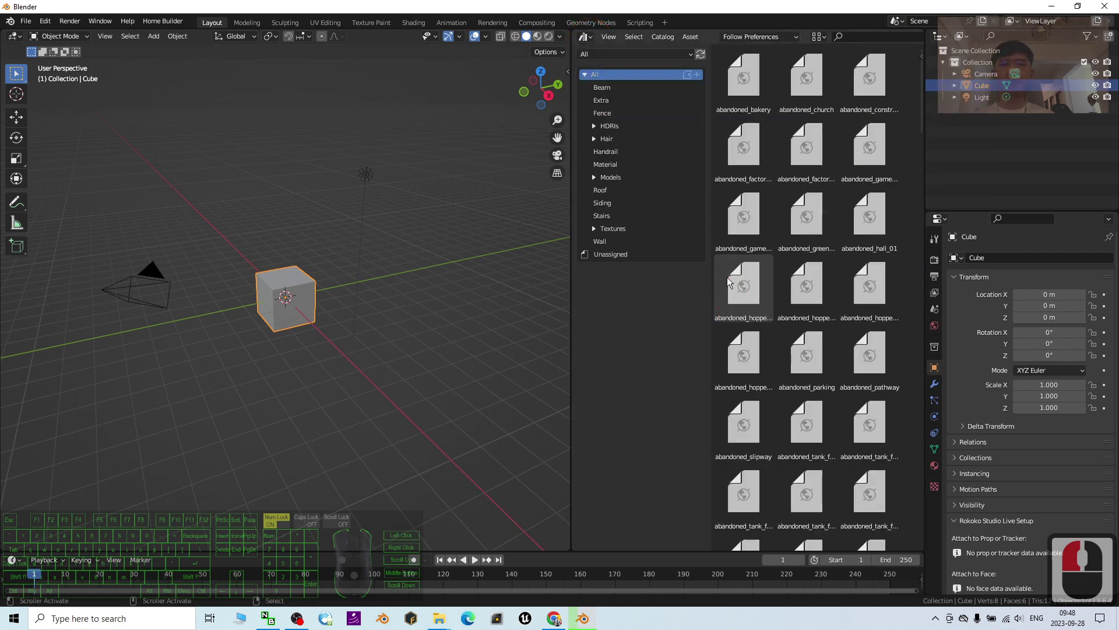
Step: Choose Asset Library A from the asset browser's library dropdown
left_click(691, 54)
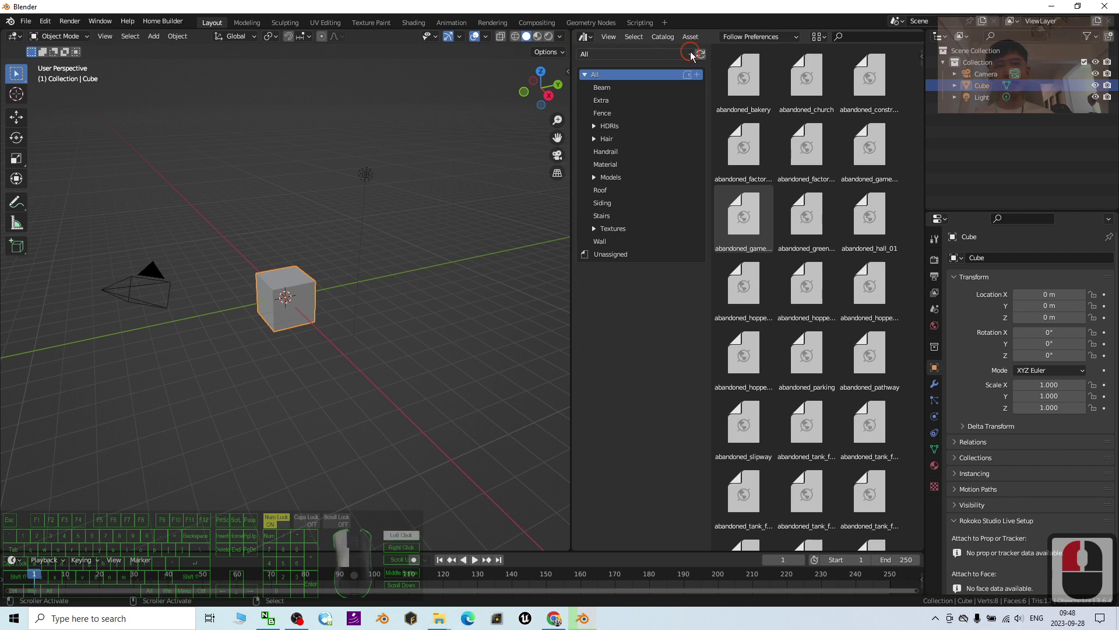
left_click(692, 55)
left_click(691, 54)
left_click(692, 54)
left_click(691, 54)
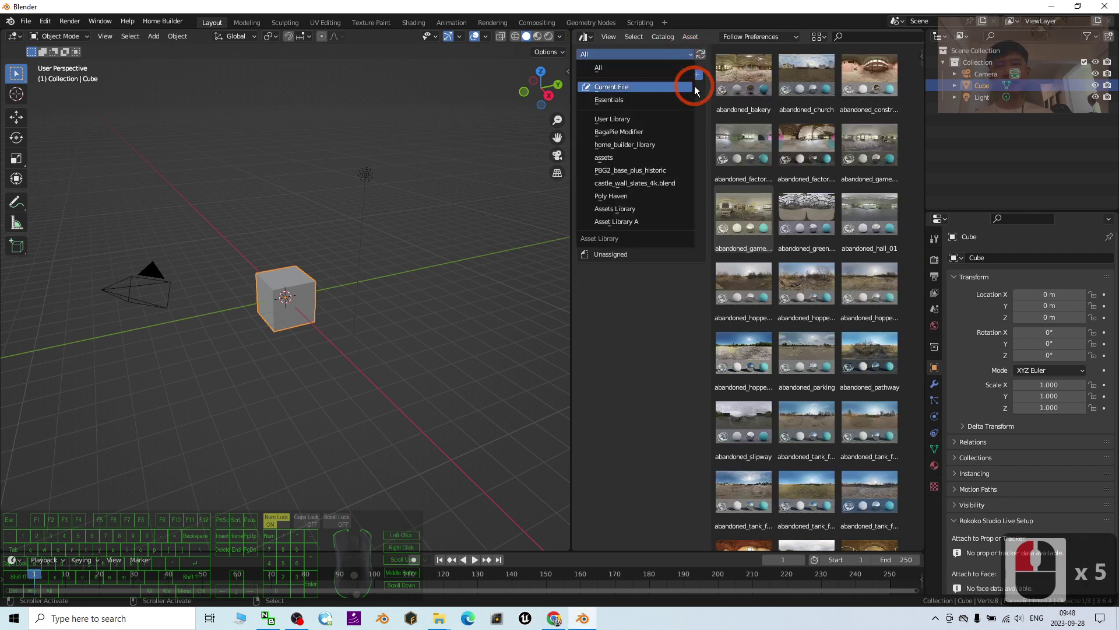
left_click(633, 223)
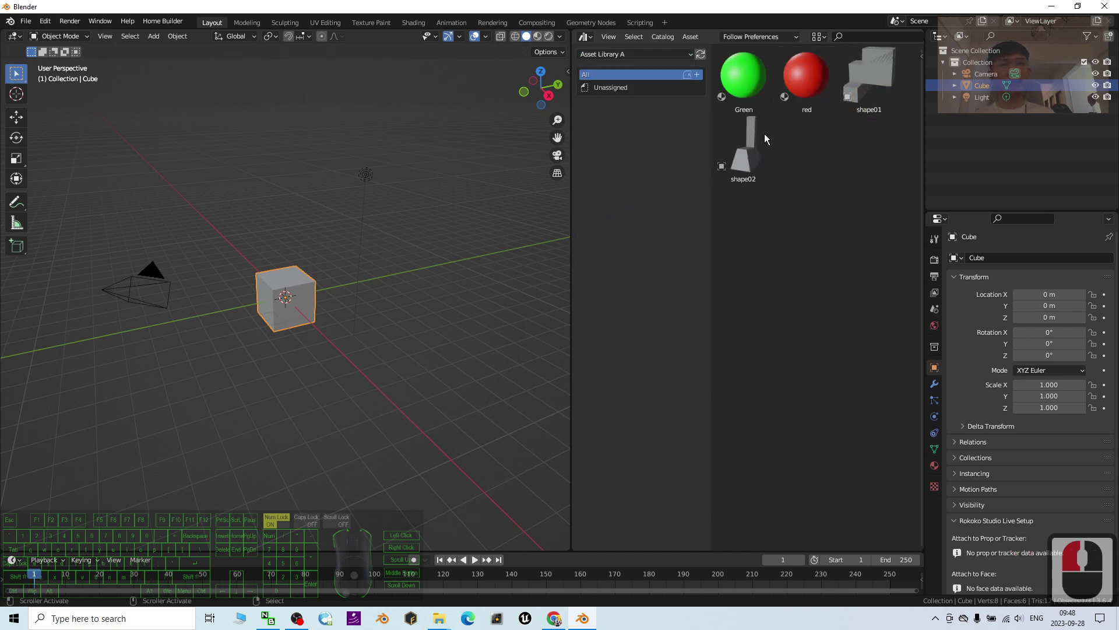
Step: Select the red and Green material thumbnails, then the shape01 asset
double_click(796, 72)
left_click(766, 78)
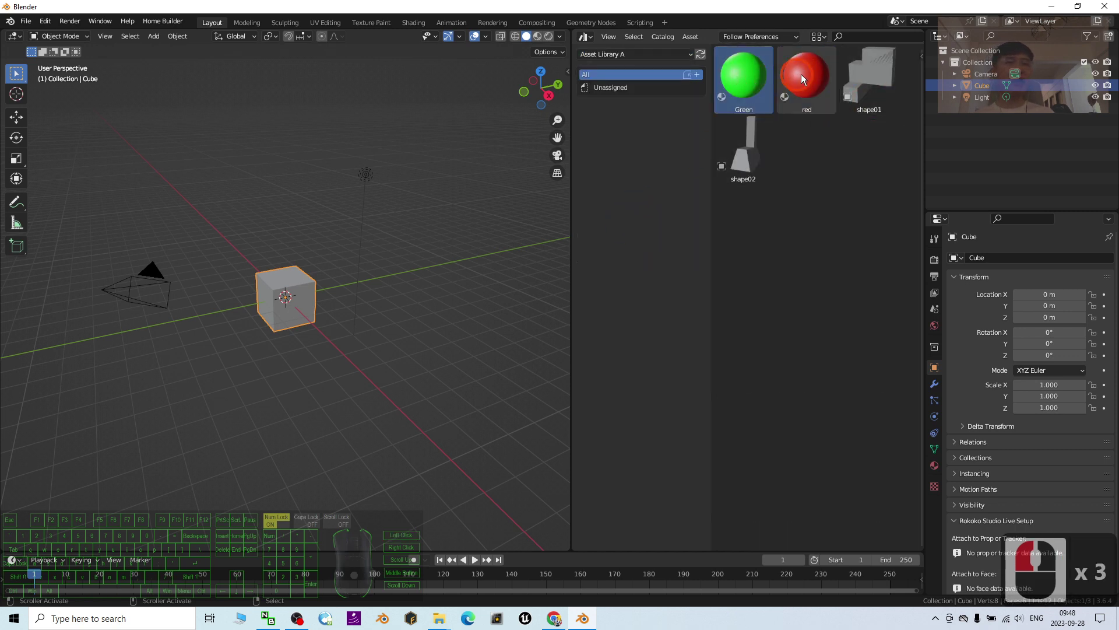
left_click(801, 75)
left_click(744, 76)
left_click(819, 74)
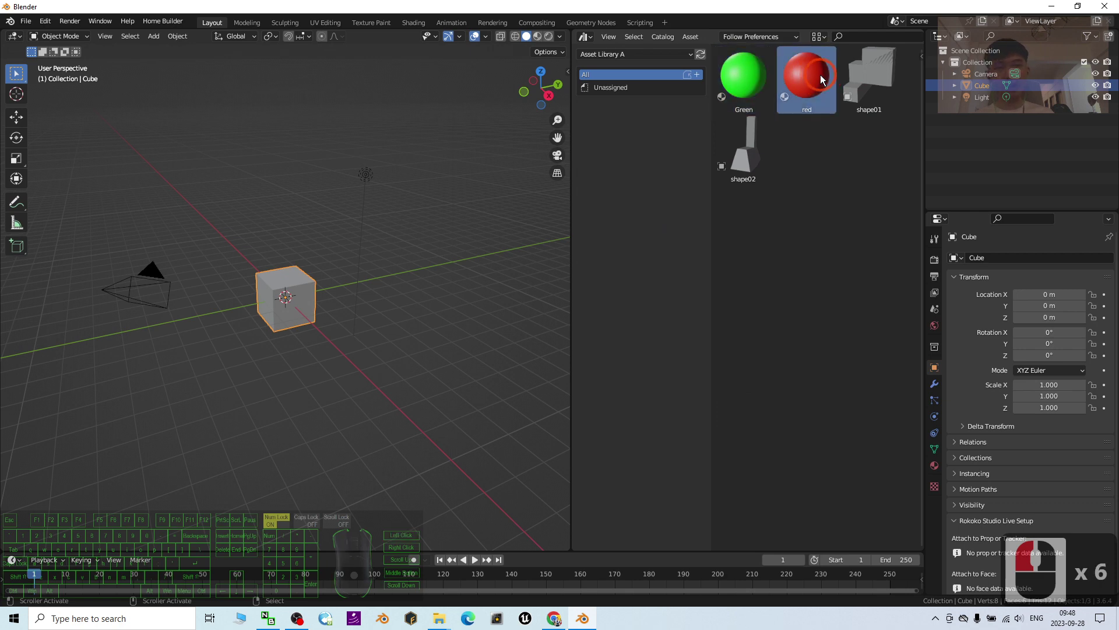
left_click(869, 82)
Step: Drag the shape02 asset from Asset Library A into the scene beside the cube
left_click(751, 163)
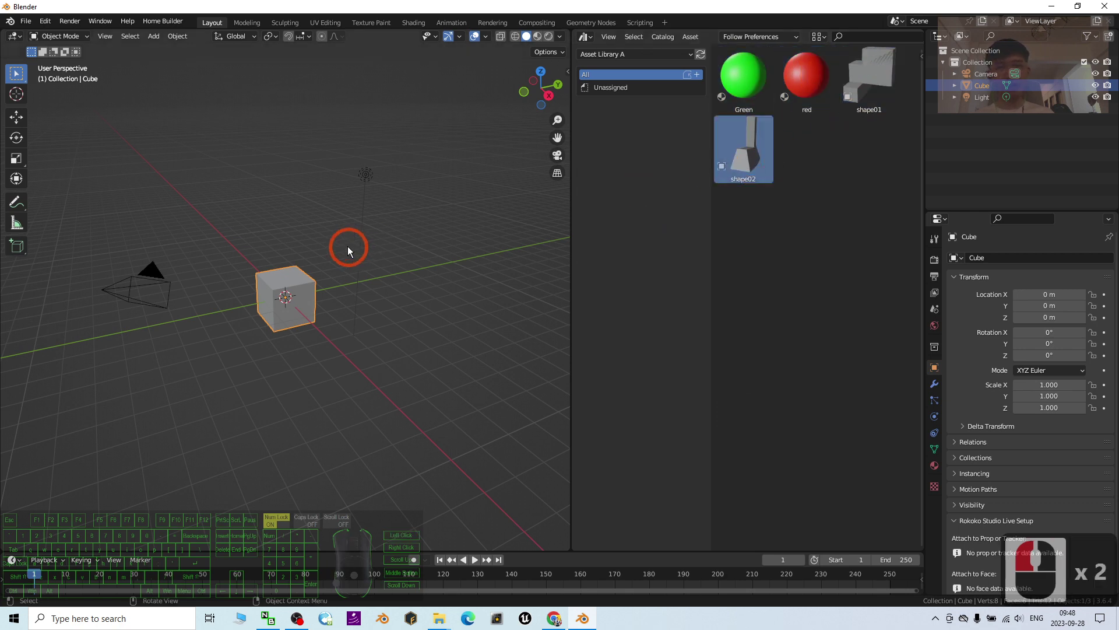
middle_click_drag(349, 250, 895, 103, "shift")
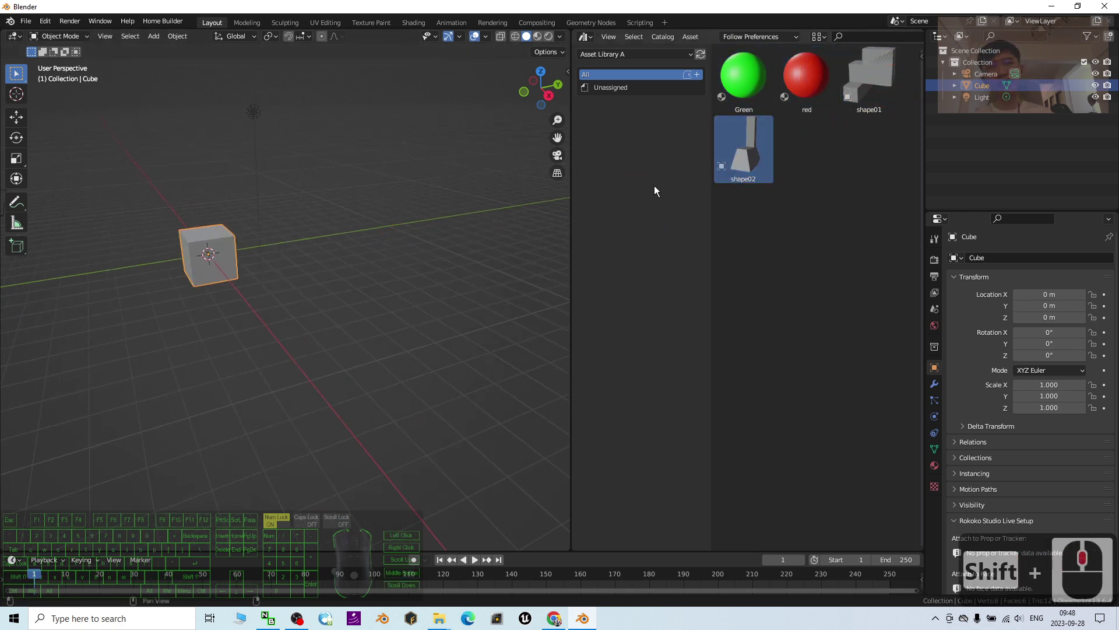
middle_click_drag(437, 267, 428, 292)
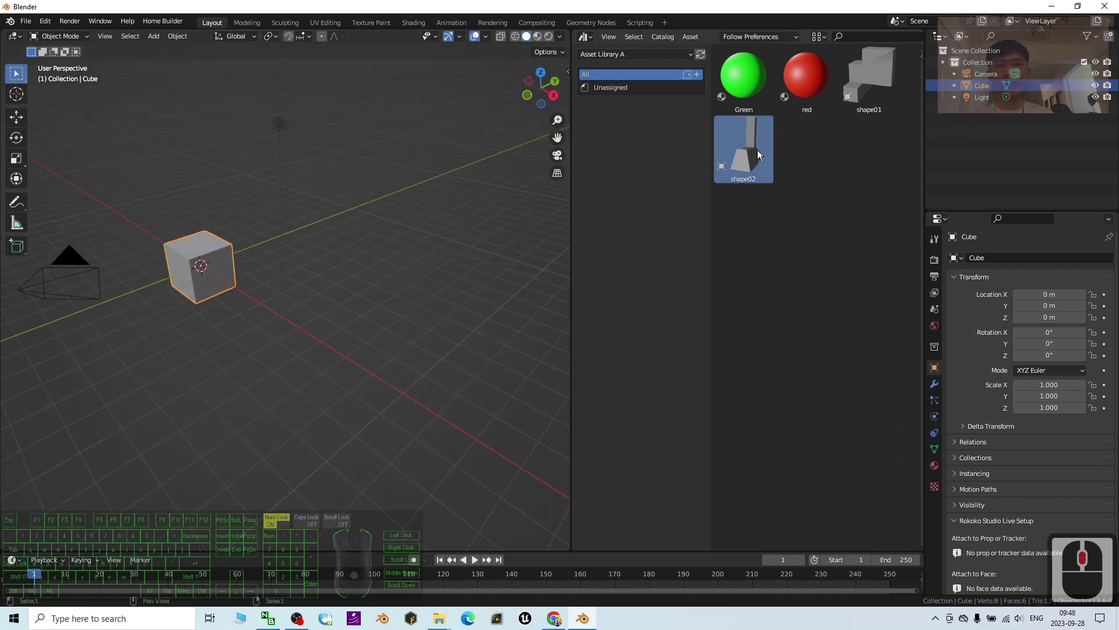
left_click_drag(757, 149, 352, 349)
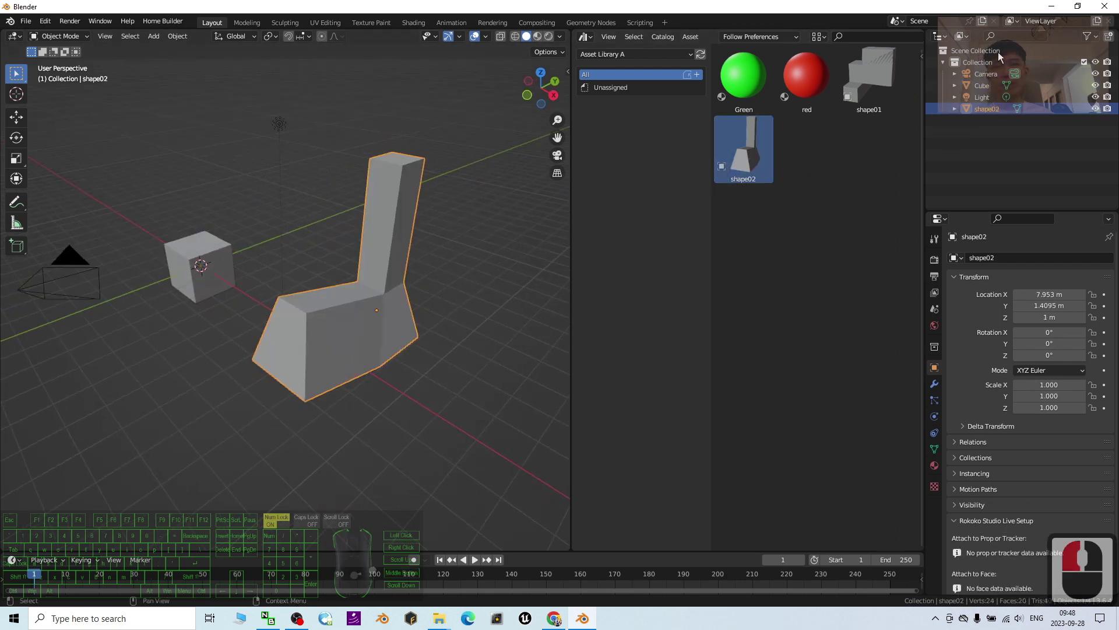
Step: Drop shape01 near the cube, then orbit and zoom to inspect both shapes
left_click_drag(869, 79, 81, 275)
left_click_drag(72, 449, 72, 449)
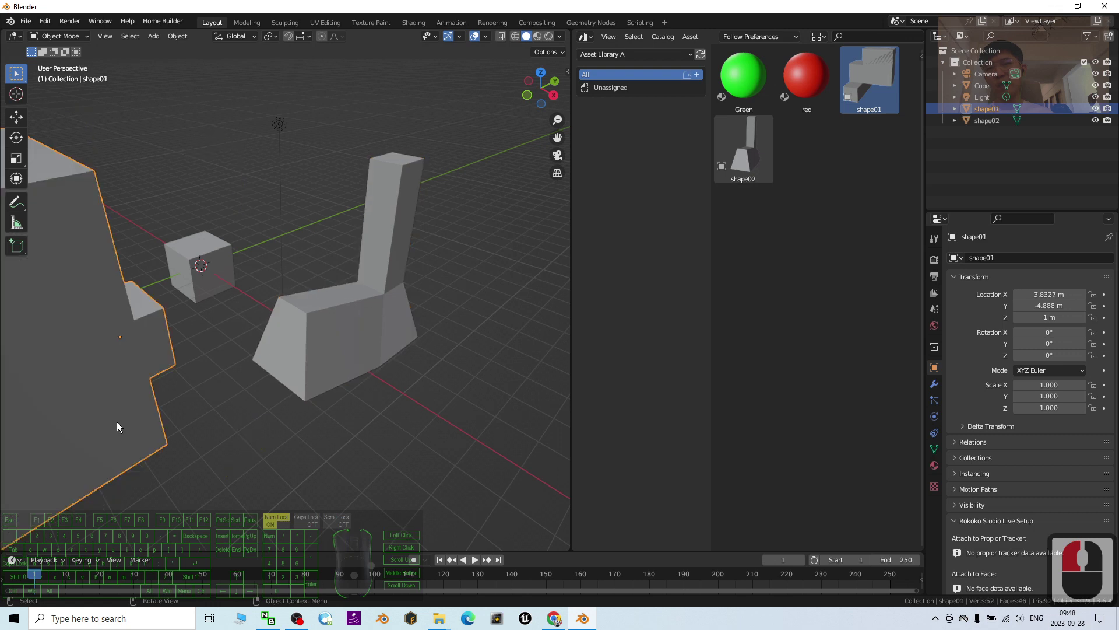
scroll(117, 421, "down", 4)
middle_click_drag(204, 413, 307, 292)
scroll(285, 296, "up", 7)
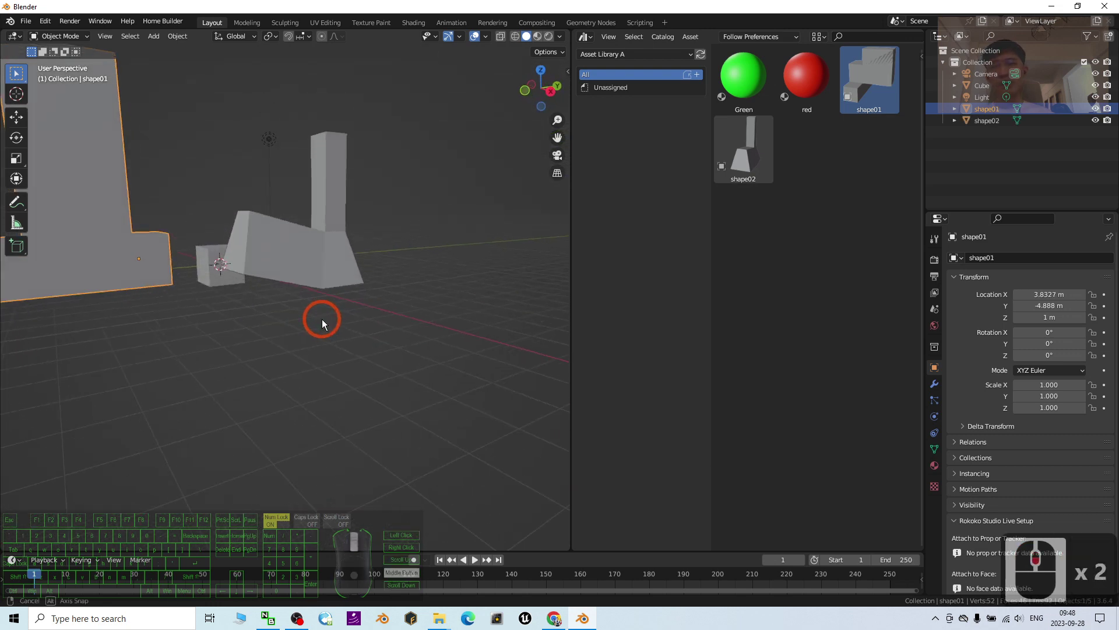
scroll(332, 326, "up", 3)
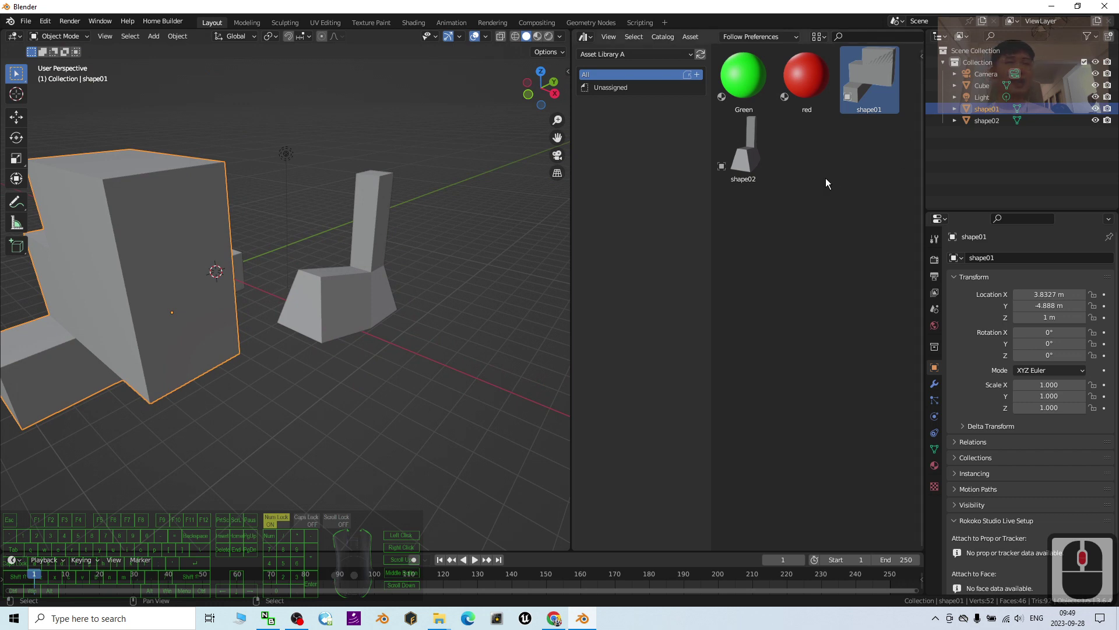
middle_click_drag(325, 295, 379, 356)
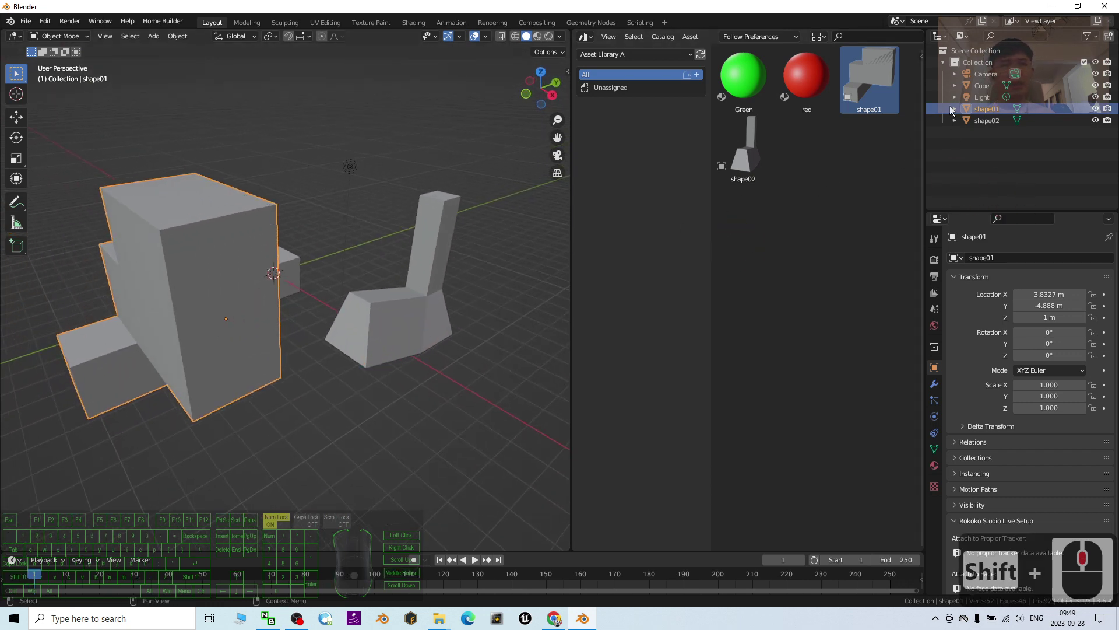
Step: Expand shape01 and shape02 in the outliner and select the large shape01
left_click(977, 113)
left_click(959, 132)
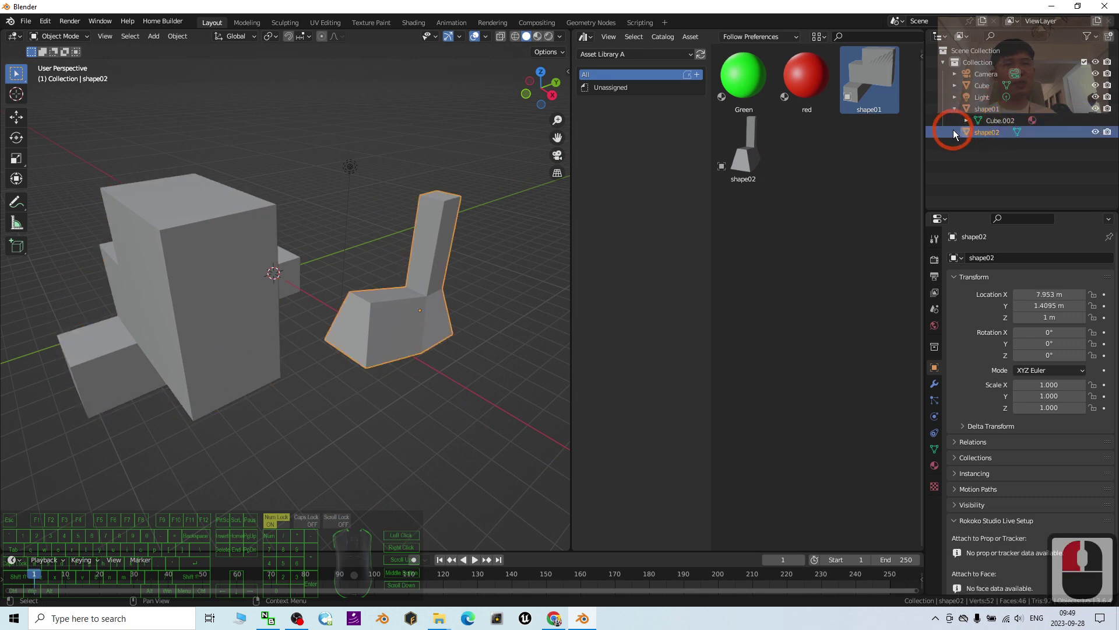
left_click(954, 131)
left_click(236, 287)
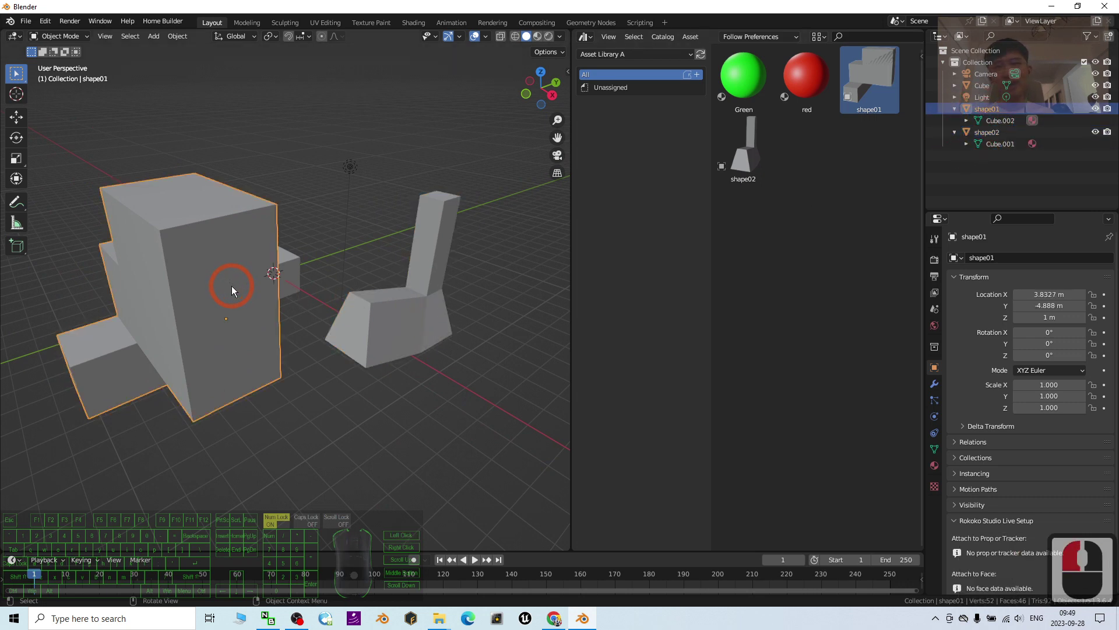
Step: In Edit Mode with face selection, extrude shape01's front lower face outward
left_click(86, 39)
left_click(58, 52)
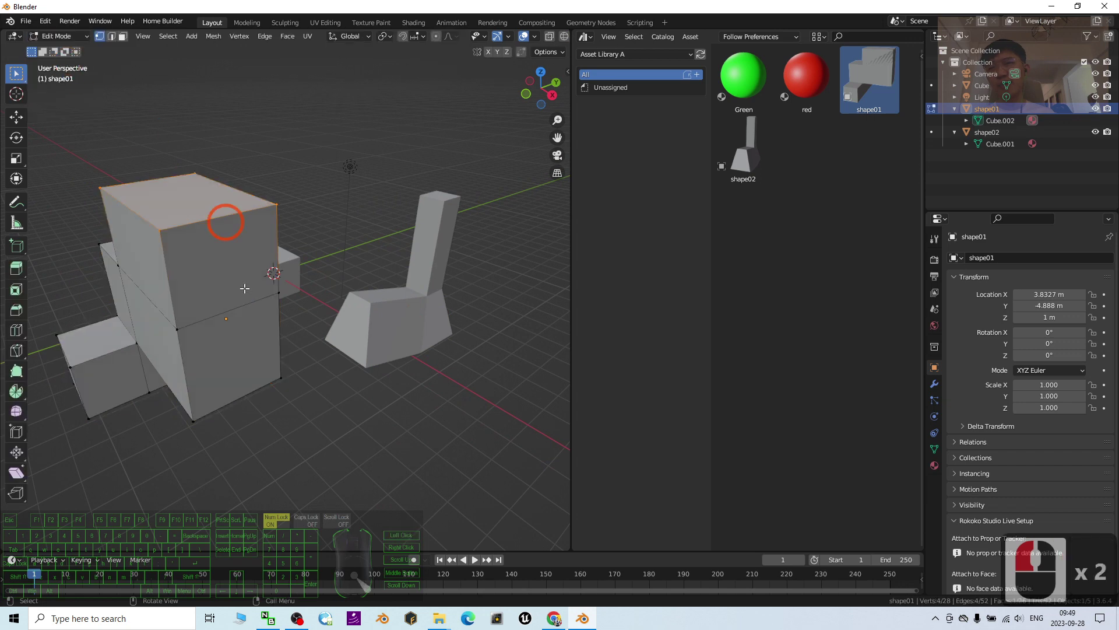
left_click(216, 286)
left_click(123, 36)
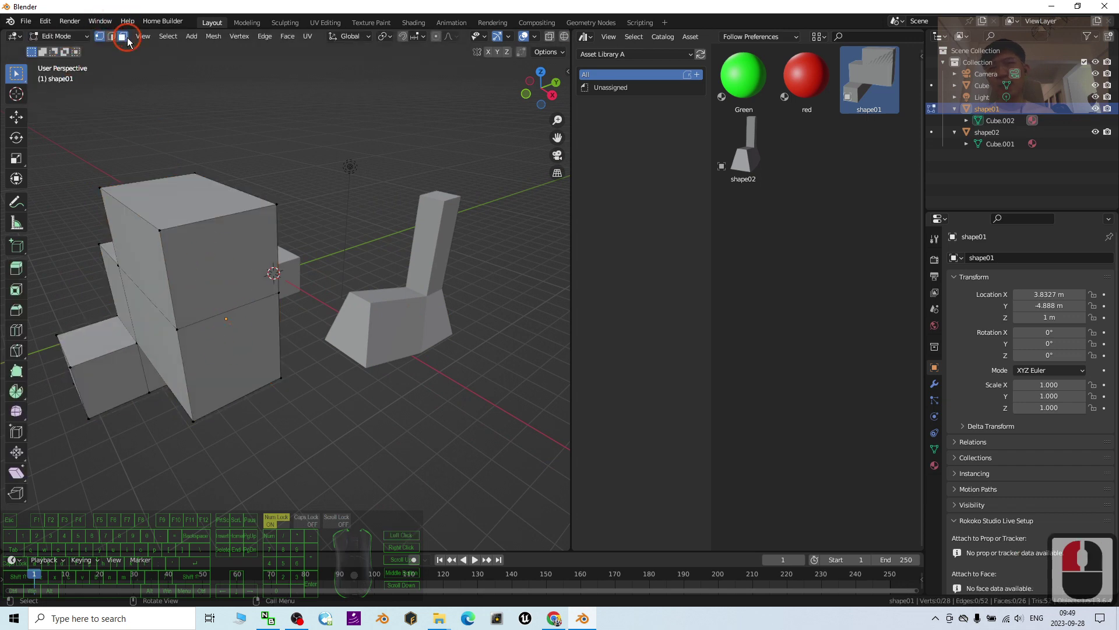
left_click(234, 328)
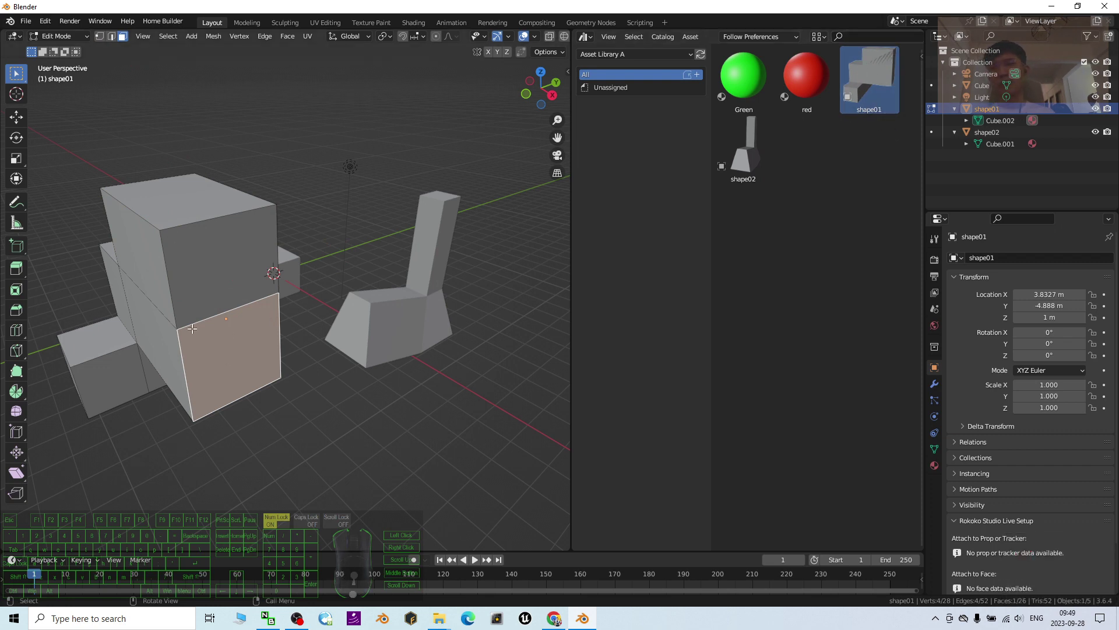
key("e")
left_click(365, 429)
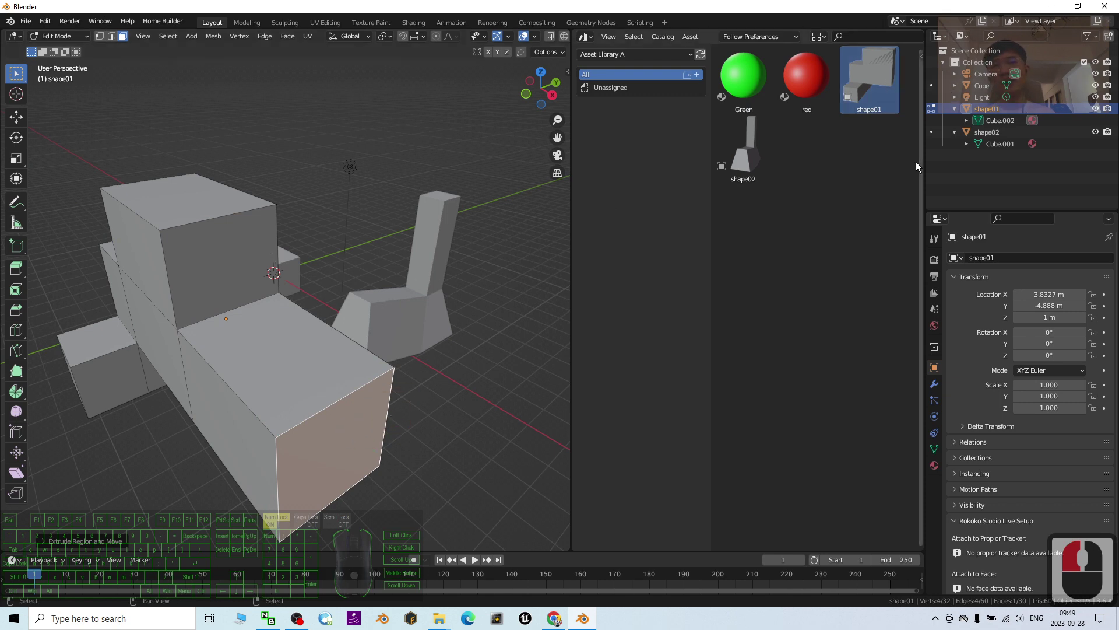
scroll(425, 255, "down", 4)
scroll(476, 189, "up", 3)
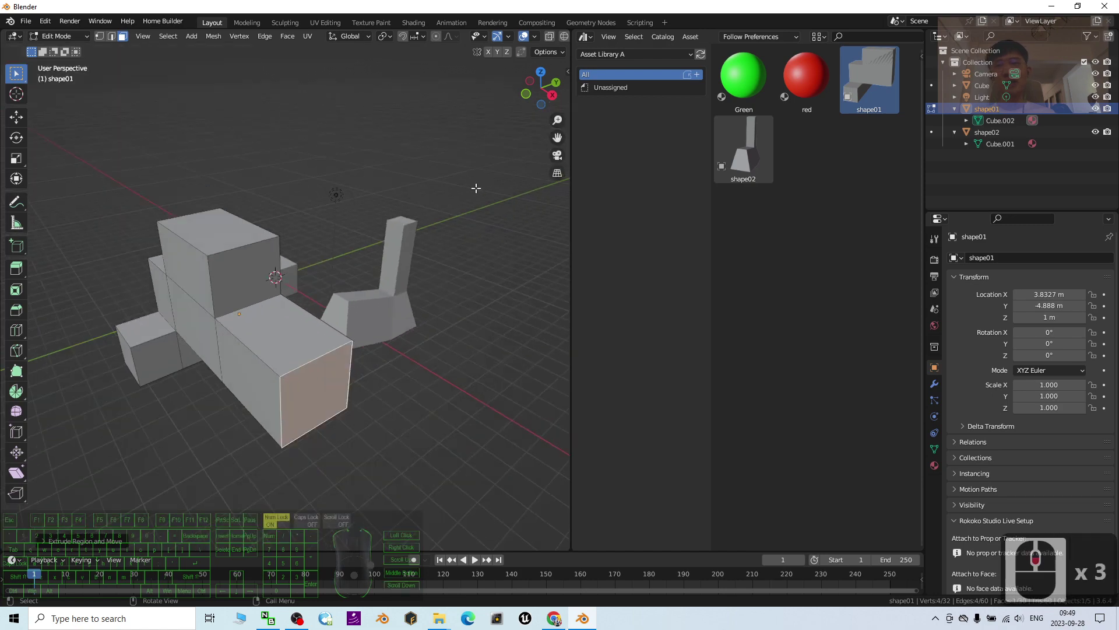
Step: Switch the viewport to Material Preview shading, keeping the asset thumbnails visible
left_click_drag(572, 232, 774, 232)
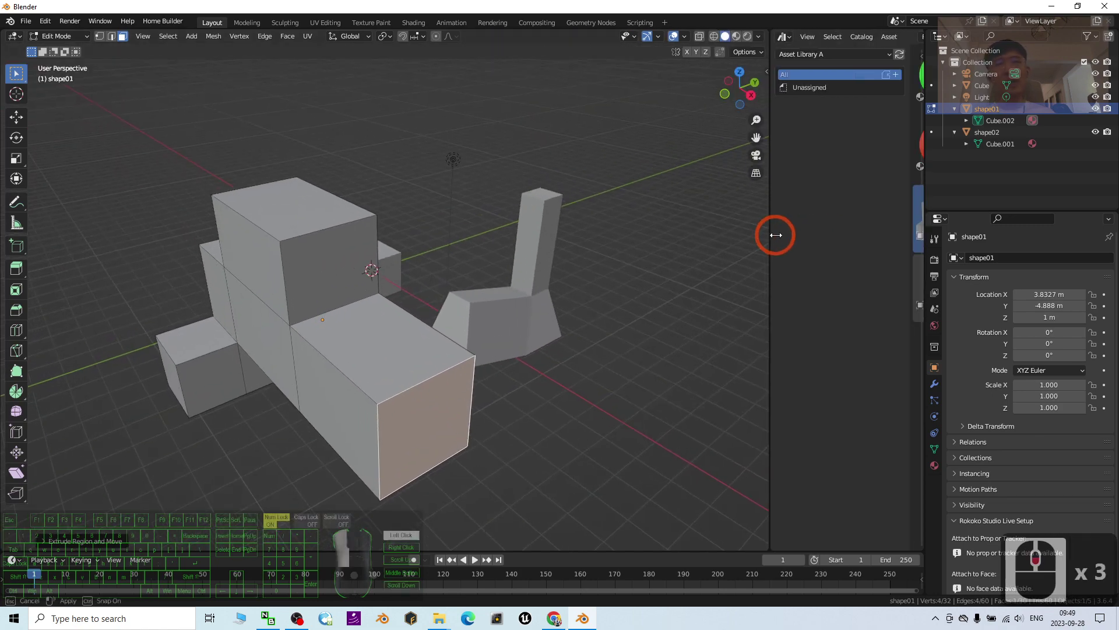
left_click(740, 37)
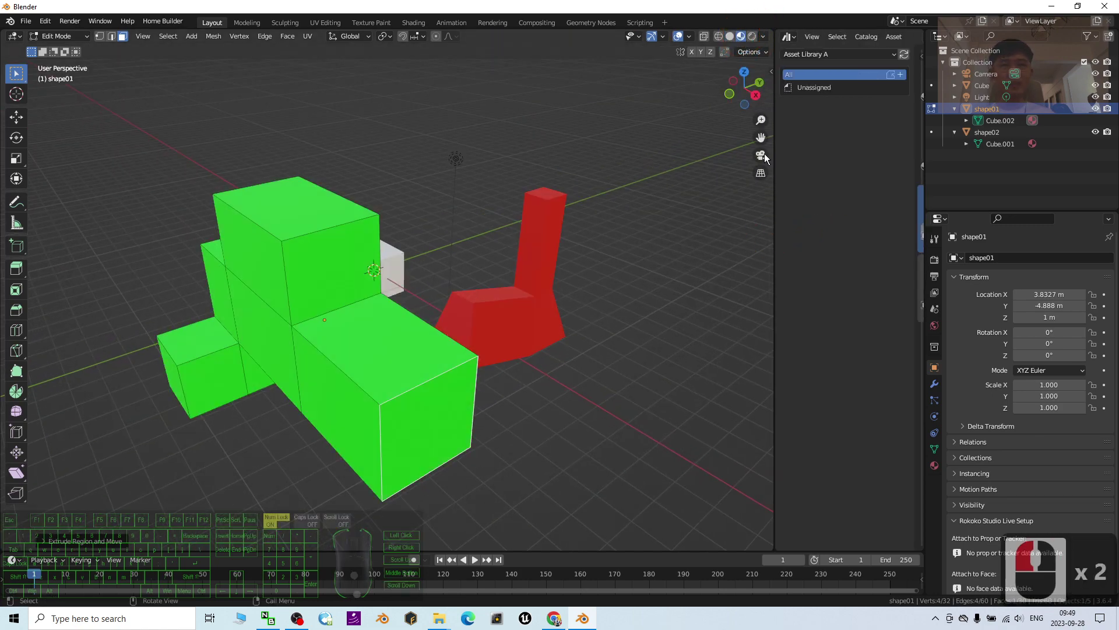
left_click_drag(776, 227, 530, 230)
middle_click_drag(495, 233, 313, 242)
scroll(312, 242, "up", 7)
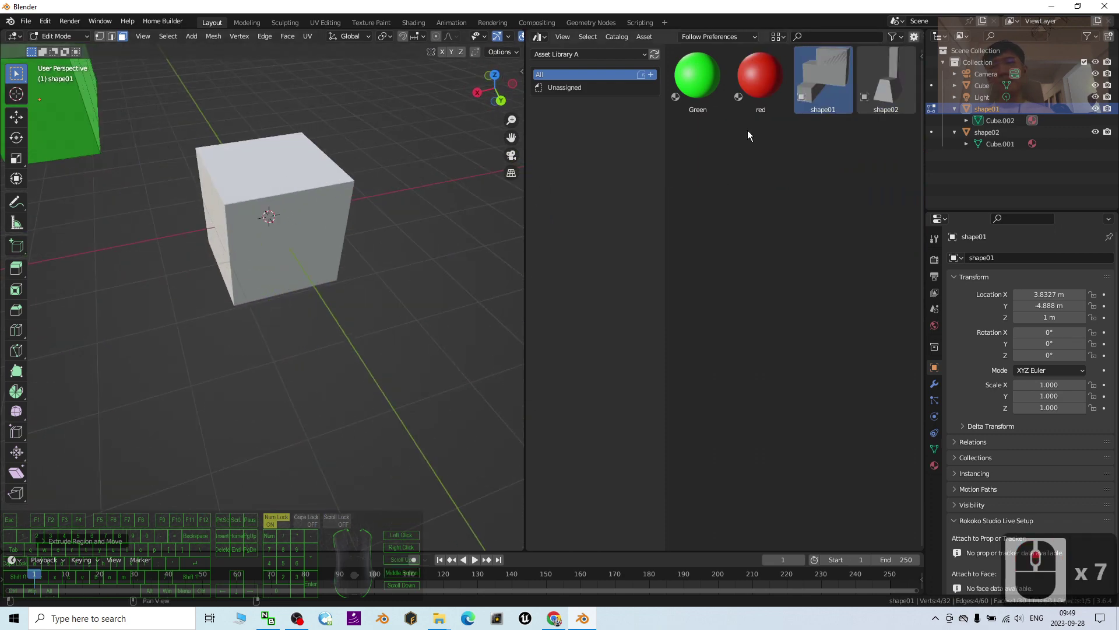
Step: Try dropping the red material on the cube, then switch back to Object Mode
left_click(755, 70)
left_click(701, 84)
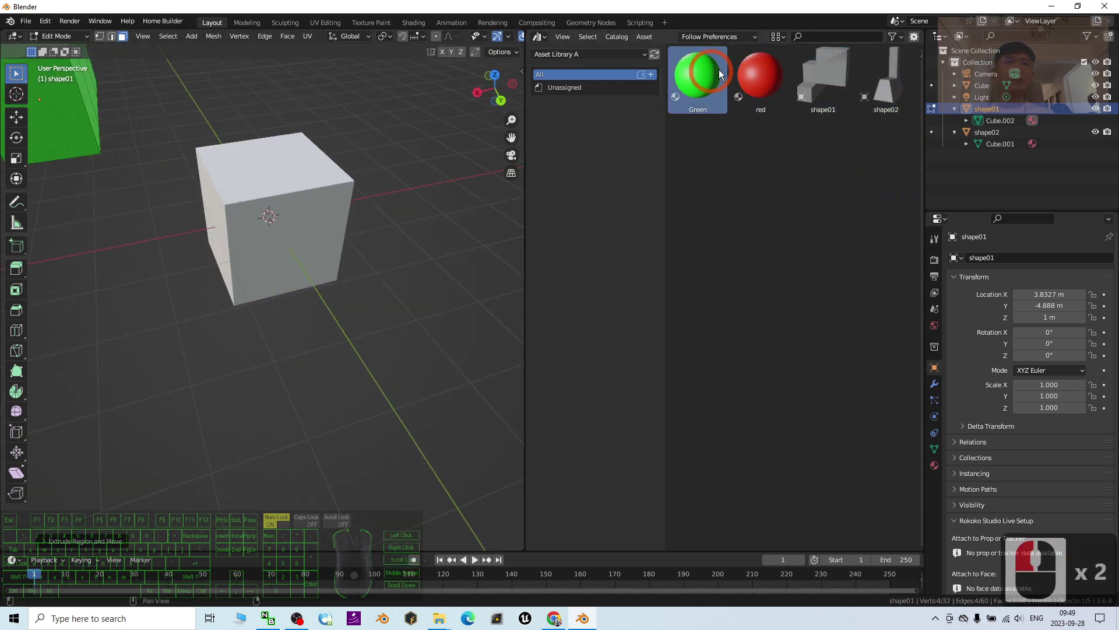
left_click_drag(755, 73, 274, 182)
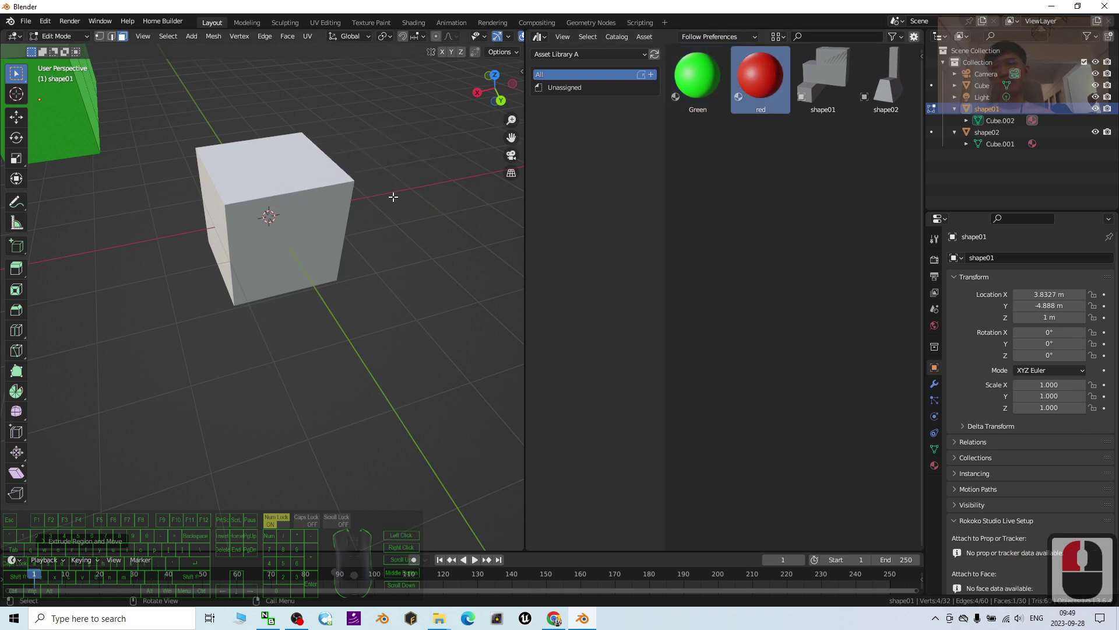
left_click_drag(782, 70, 270, 234)
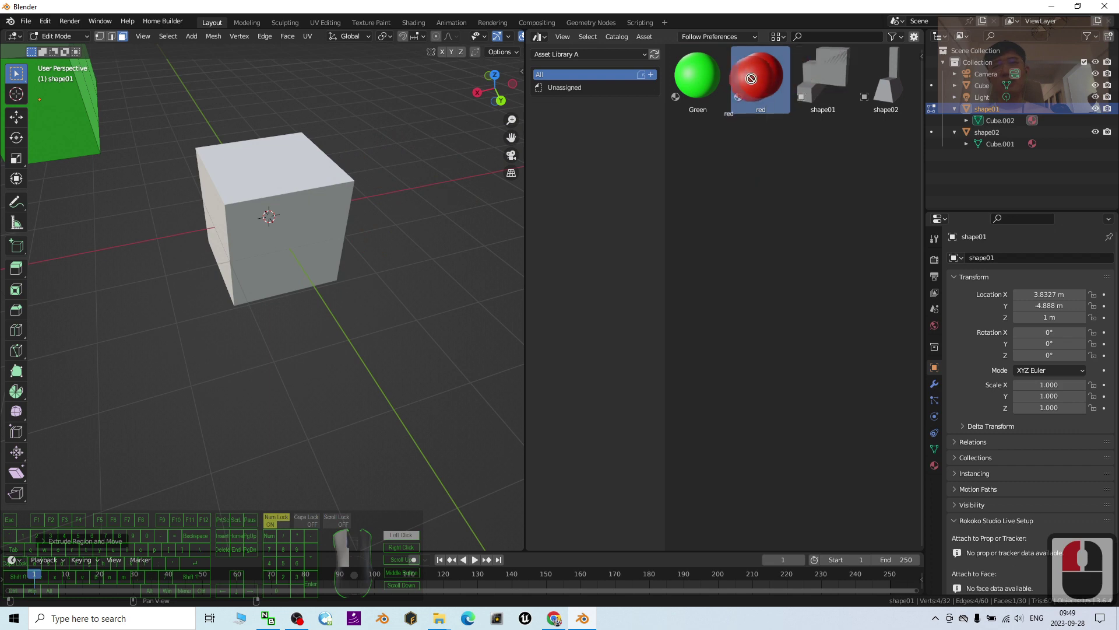
left_click(66, 40)
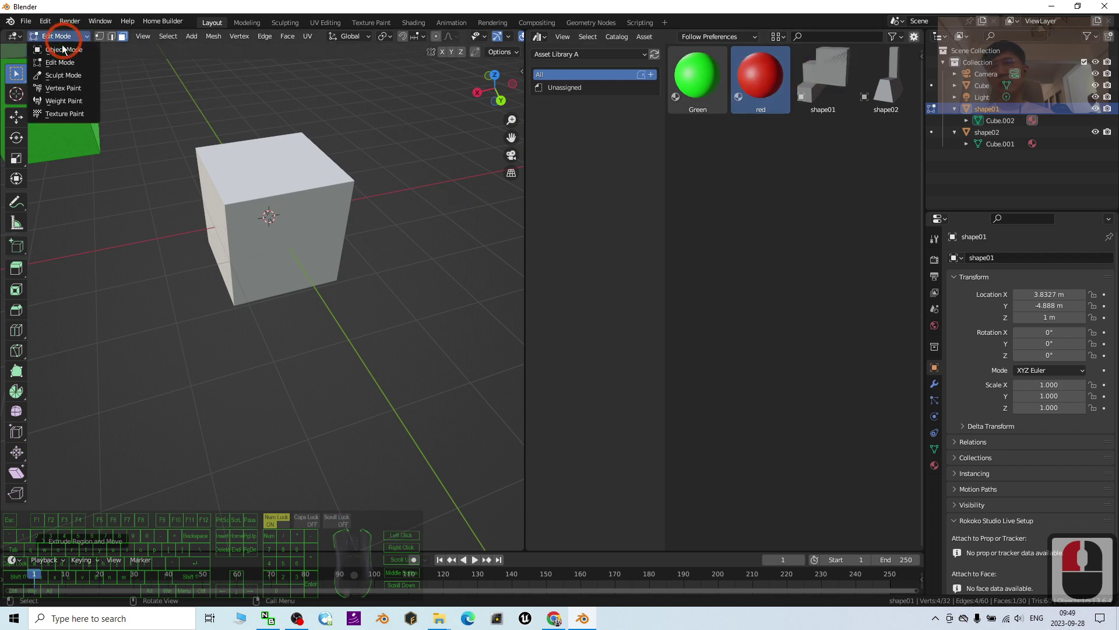
left_click(59, 29)
Step: Apply the red library material to the selected cube
left_click(293, 182)
scroll(280, 192, "down", 4)
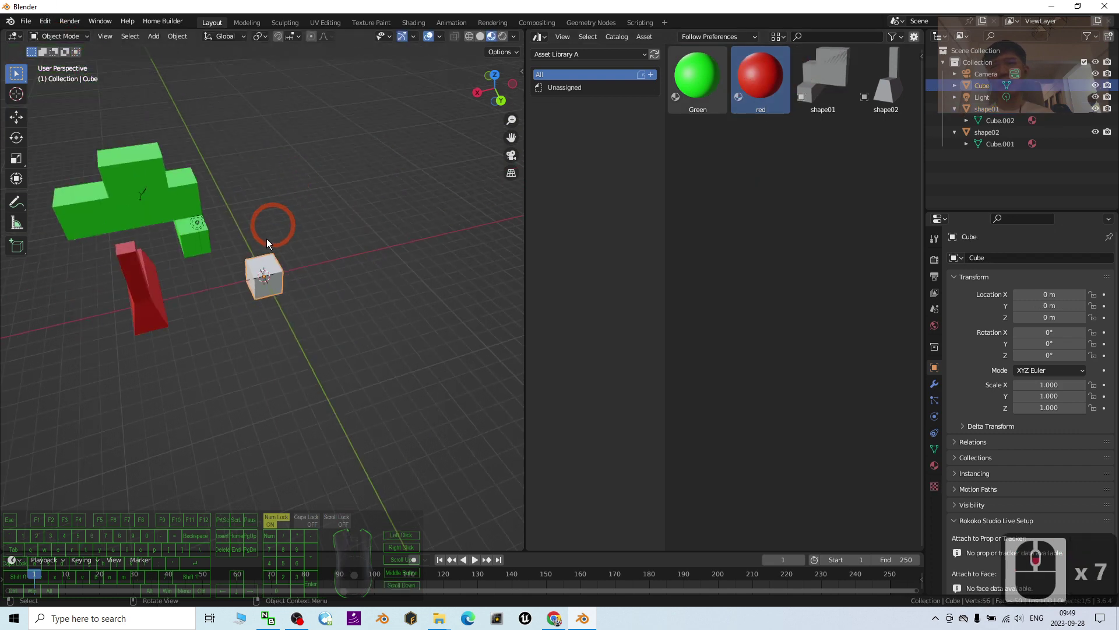
scroll(268, 233, "up", 6)
left_click_drag(760, 75, 267, 201)
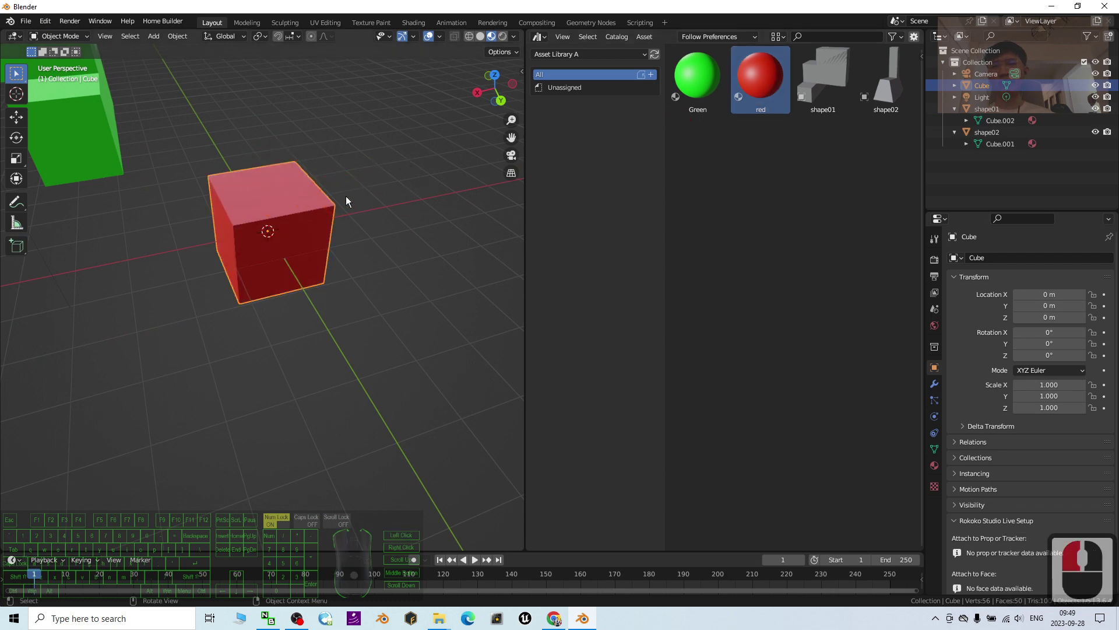
left_click_drag(700, 86, 313, 197)
scroll(256, 220, "down", 5)
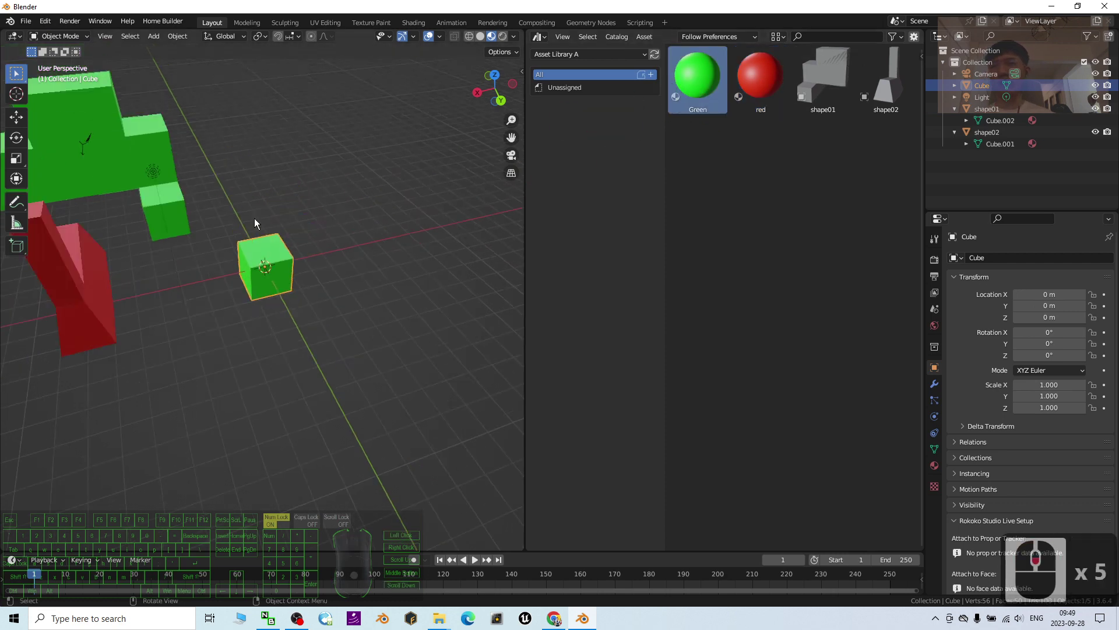
left_click_drag(760, 76, 270, 281)
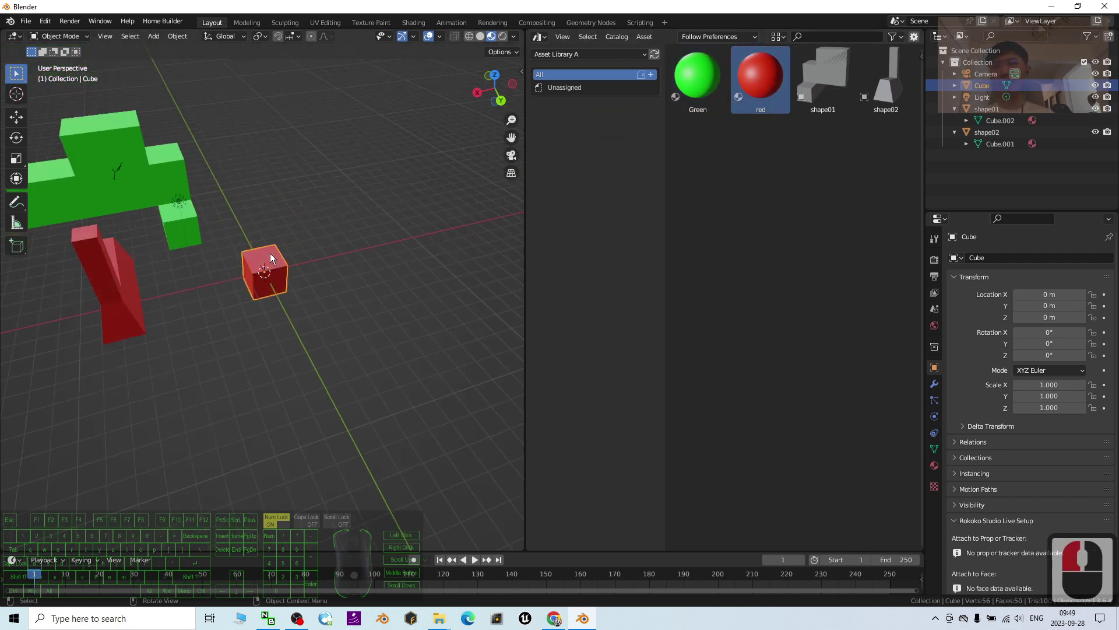
Step: Make the chair-like shape02 green and the large shape01 red
left_click_drag(698, 79, 95, 271)
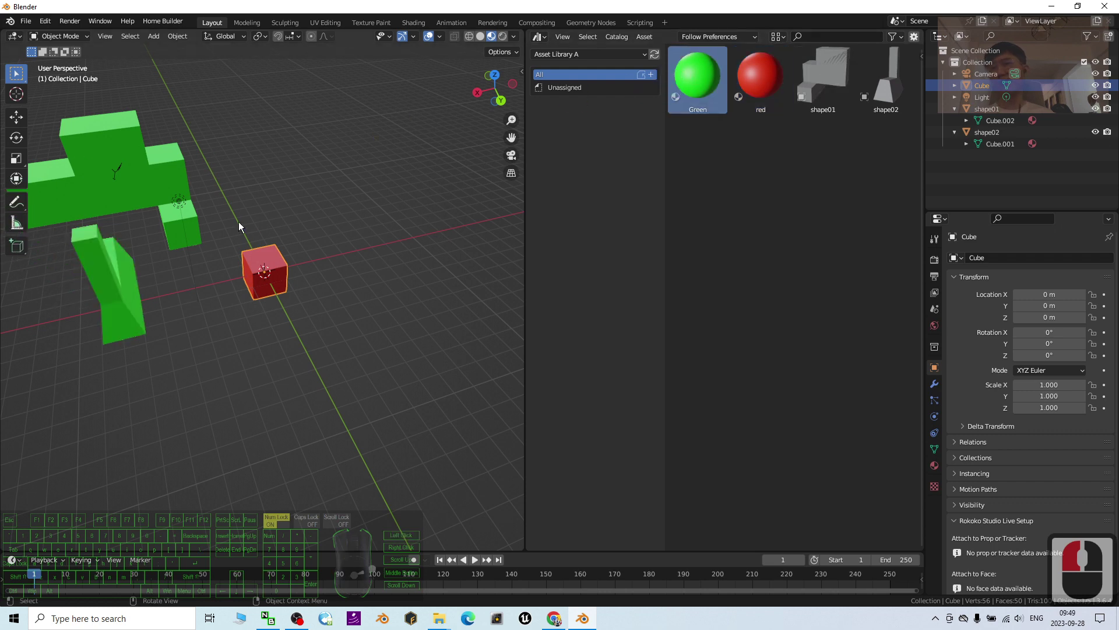
left_click_drag(758, 76, 93, 169)
mouse_move(165, 246)
middle_mouse_down()
mouse_move(259, 244)
mouse_move(182, 250)
middle_mouse_up()
scroll(338, 223, "up", 5)
Step: Add a mesh cone and move it in front of the cube
left_click(155, 37)
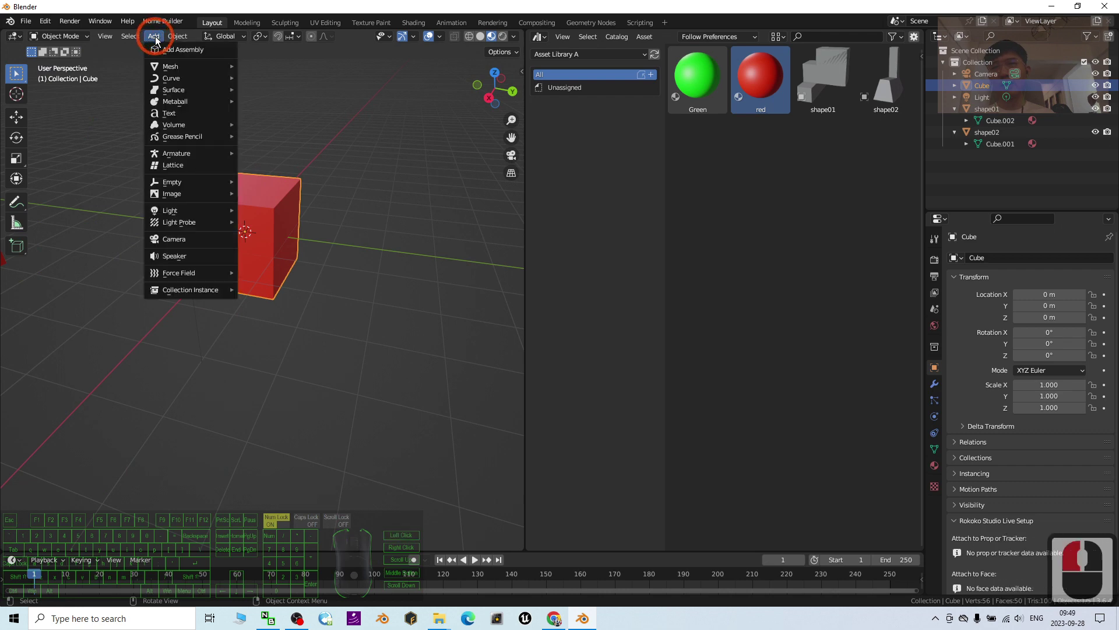
left_click(175, 66)
left_click(271, 136)
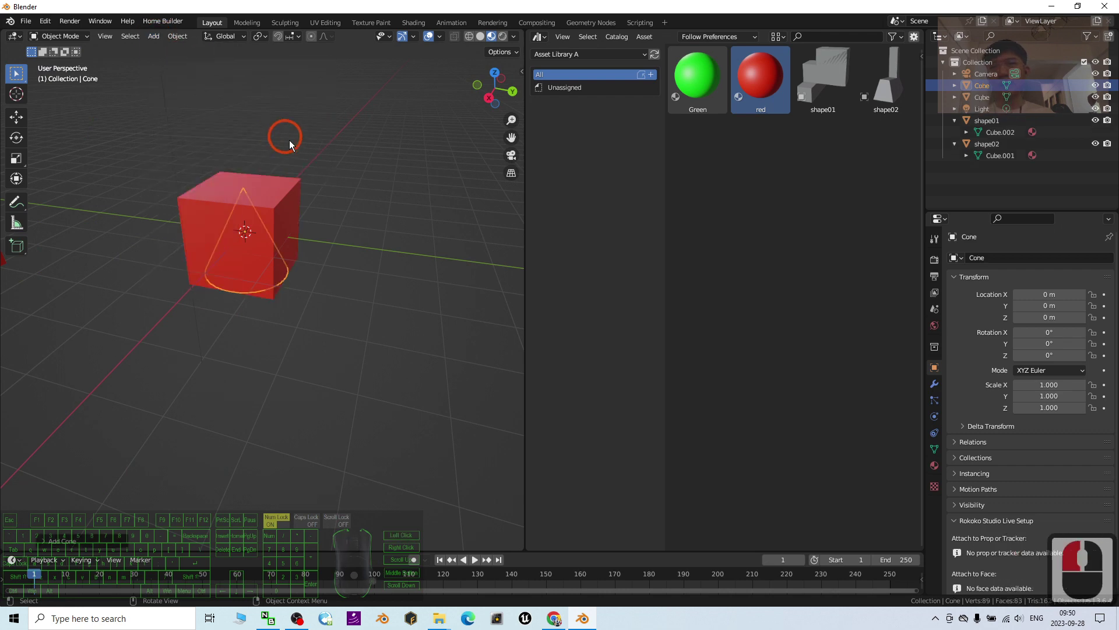
key("g")
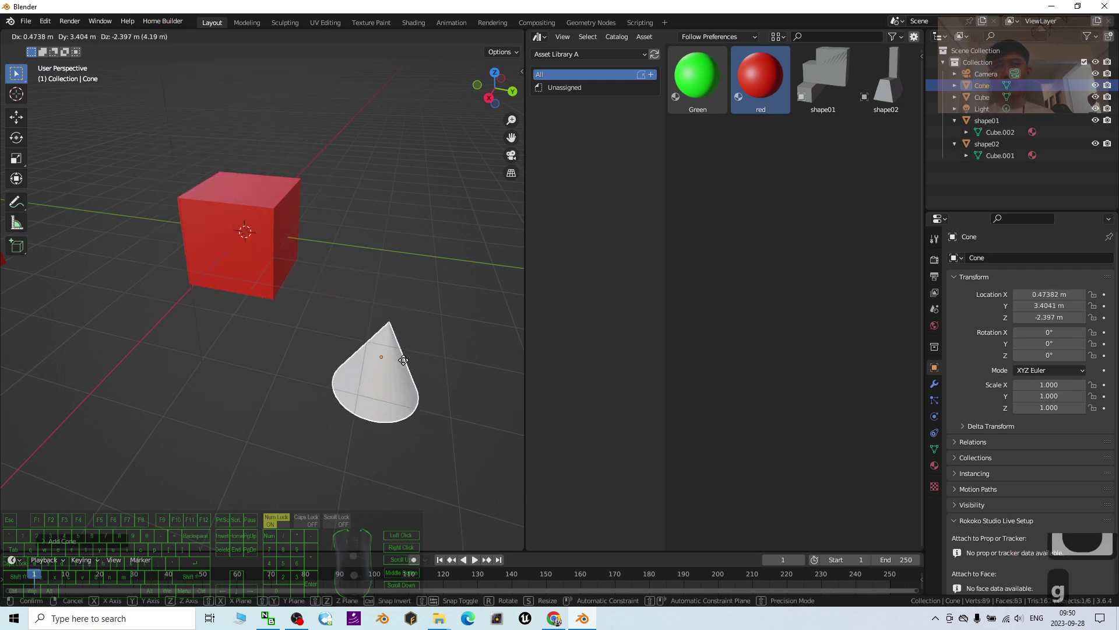
left_click(402, 348)
Step: Give the cone the Green library material and view the whole scene
left_click_drag(708, 110, 386, 341)
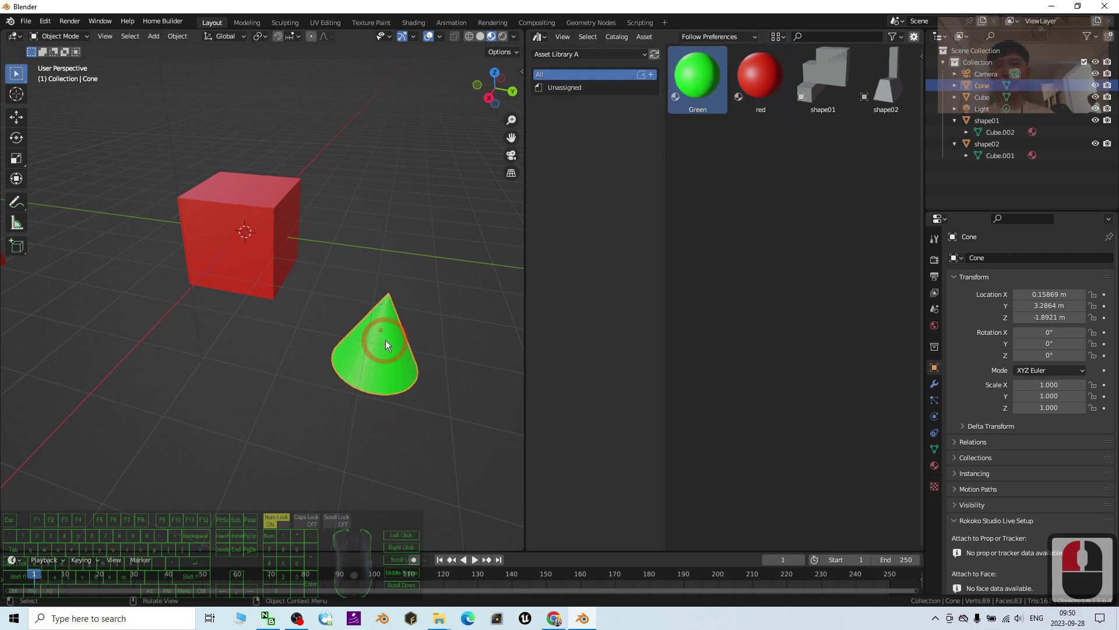
scroll(412, 296, "down", 3)
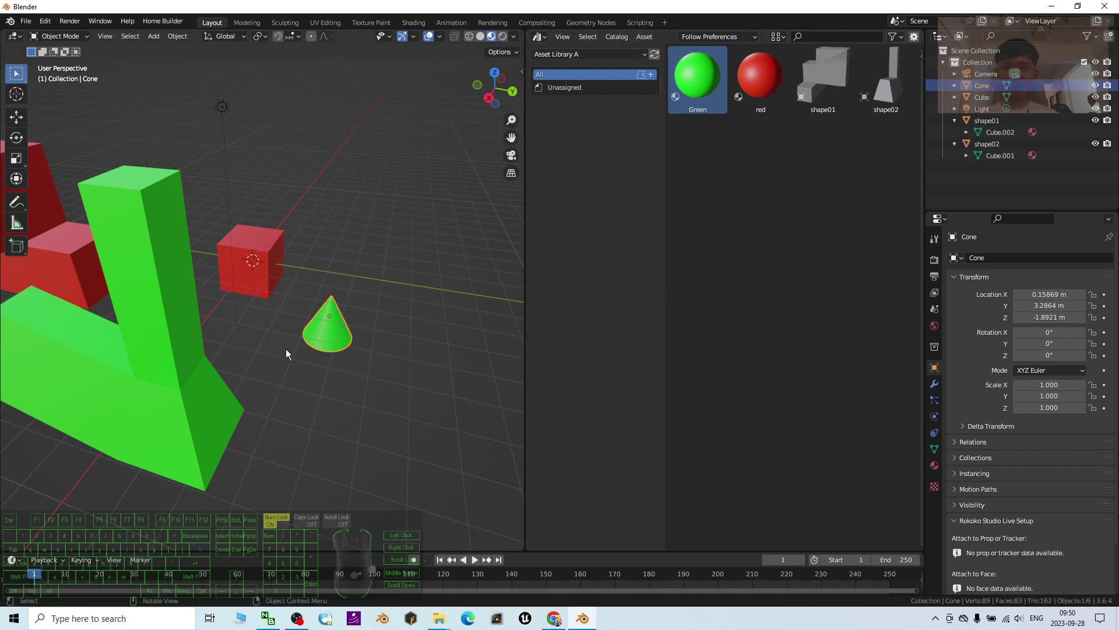
scroll(320, 394, "down", 3)
middle_click_drag(320, 394, 277, 376)
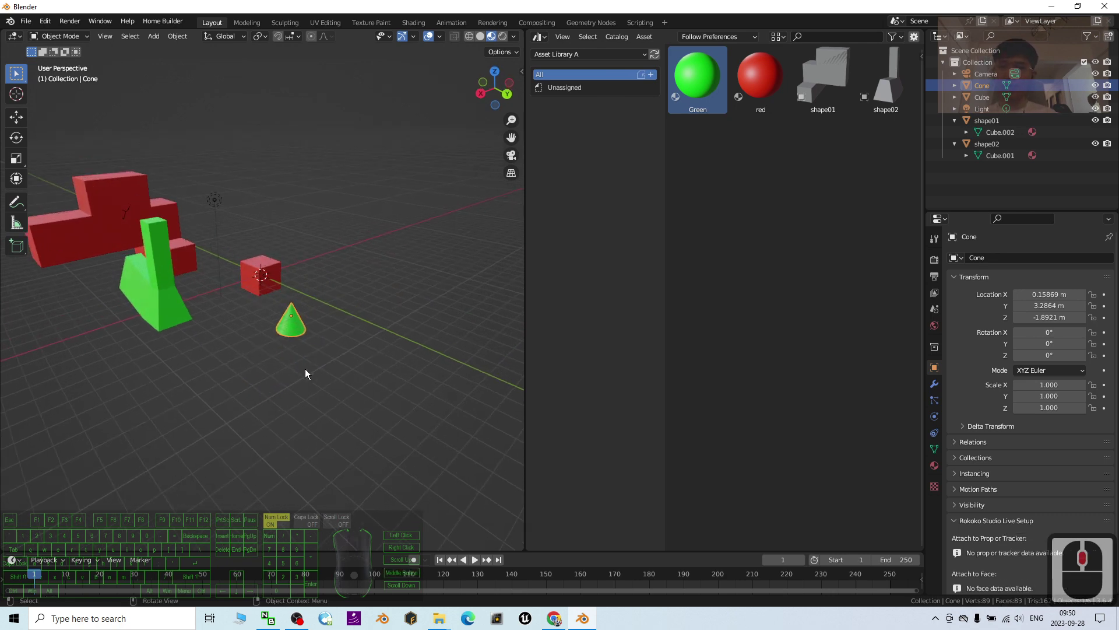
scroll(358, 395, "up", 3)
scroll(358, 395, "down", 2)
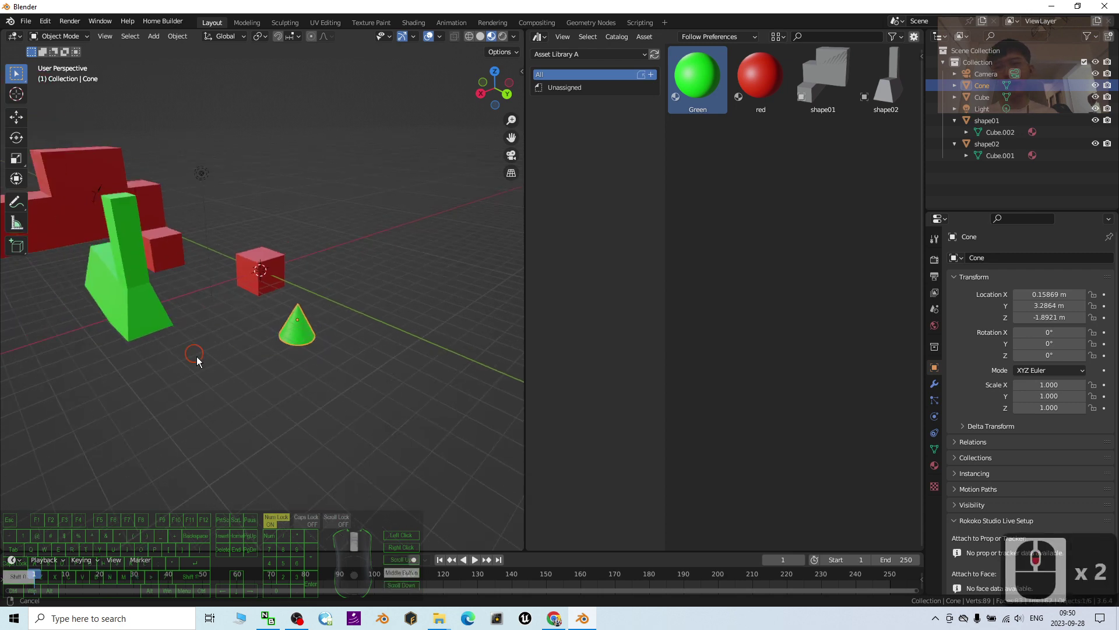
middle_click_drag(197, 356, 243, 420, "shift")
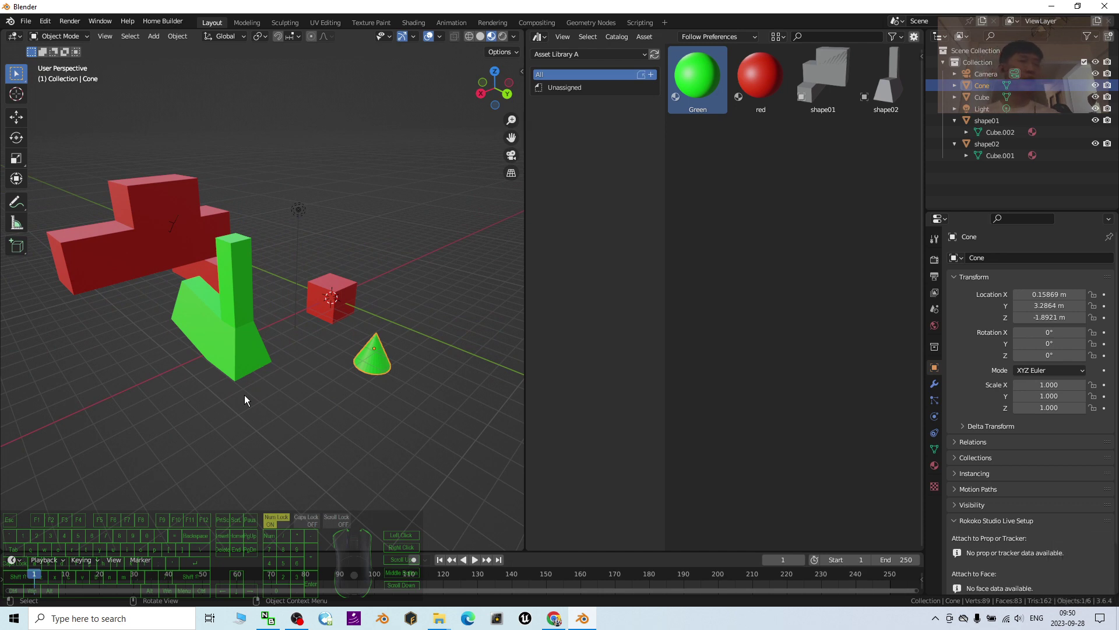
scroll(264, 321, "up", 3)
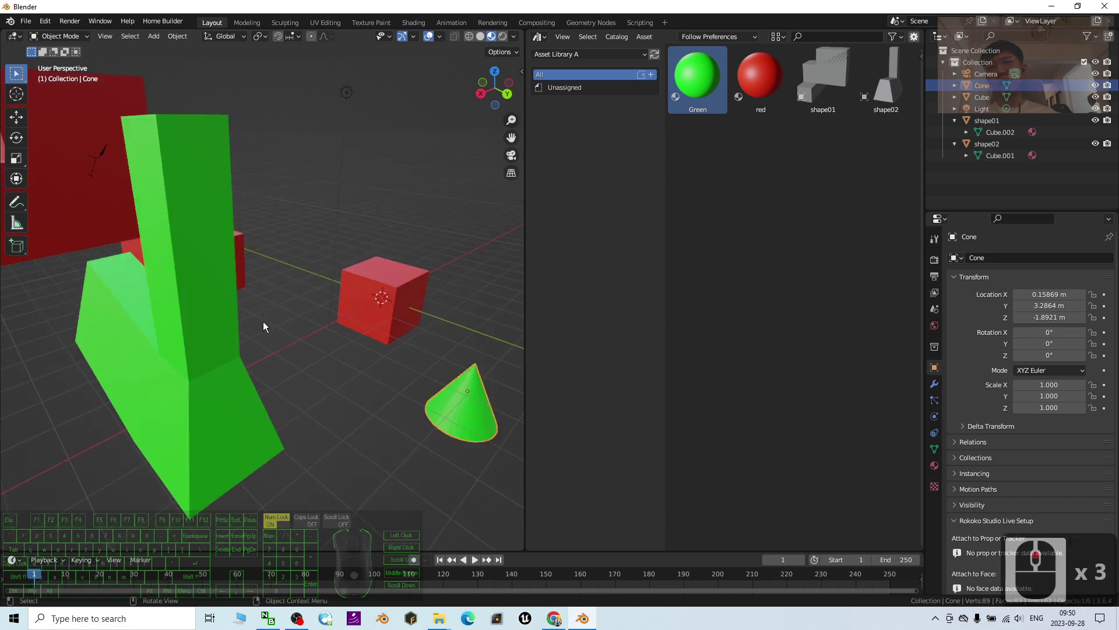
scroll(243, 341, "down", 2)
middle_click_drag(243, 342, 277, 366)
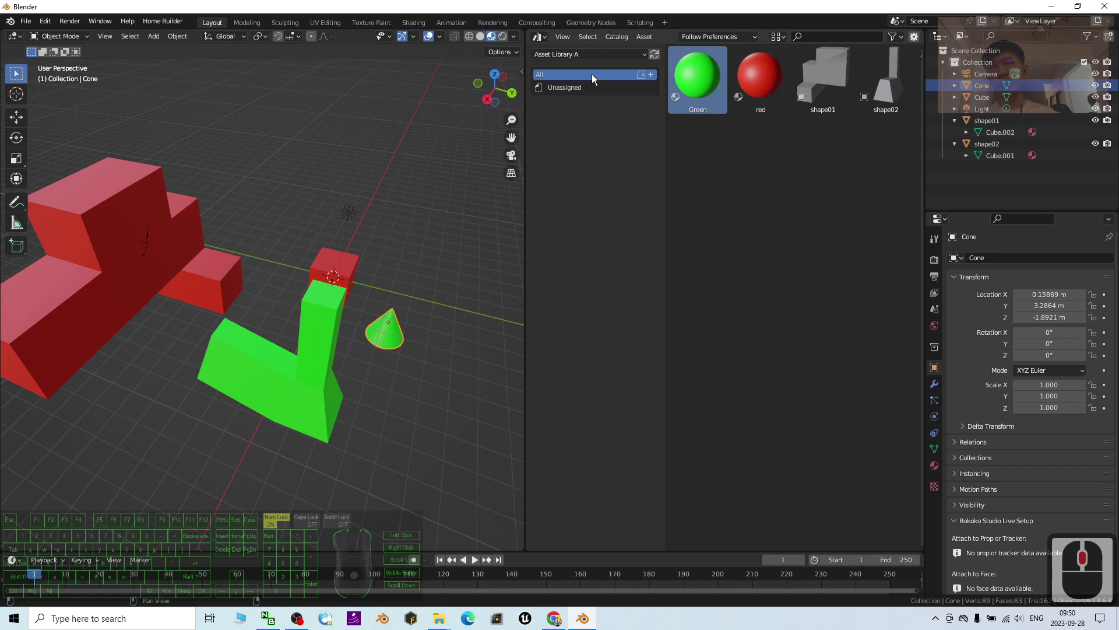
left_click(540, 36)
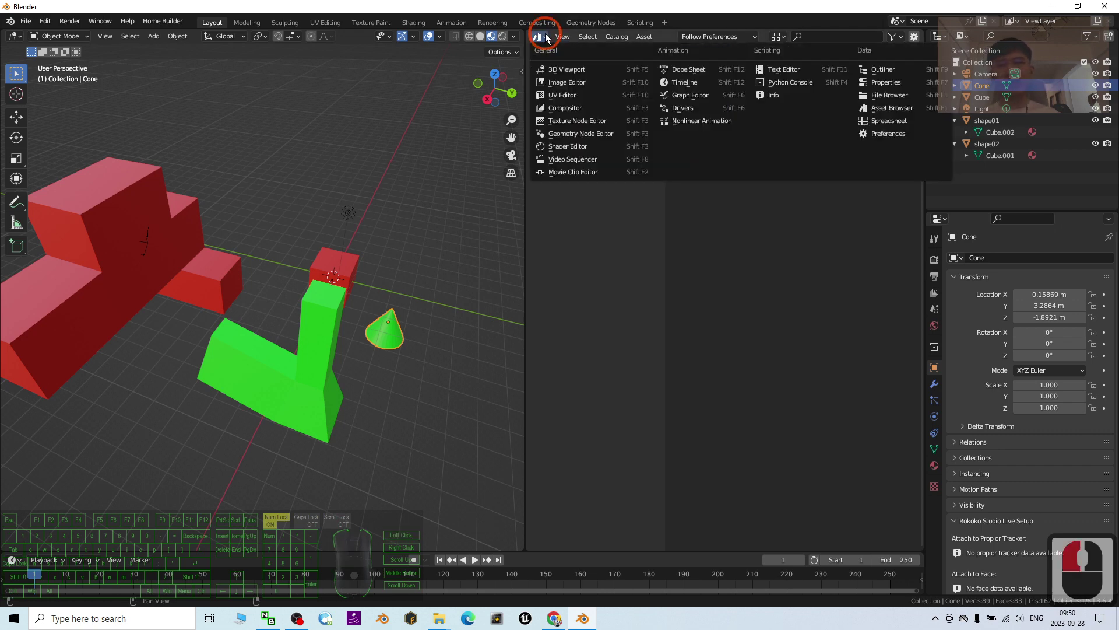
left_click(540, 37)
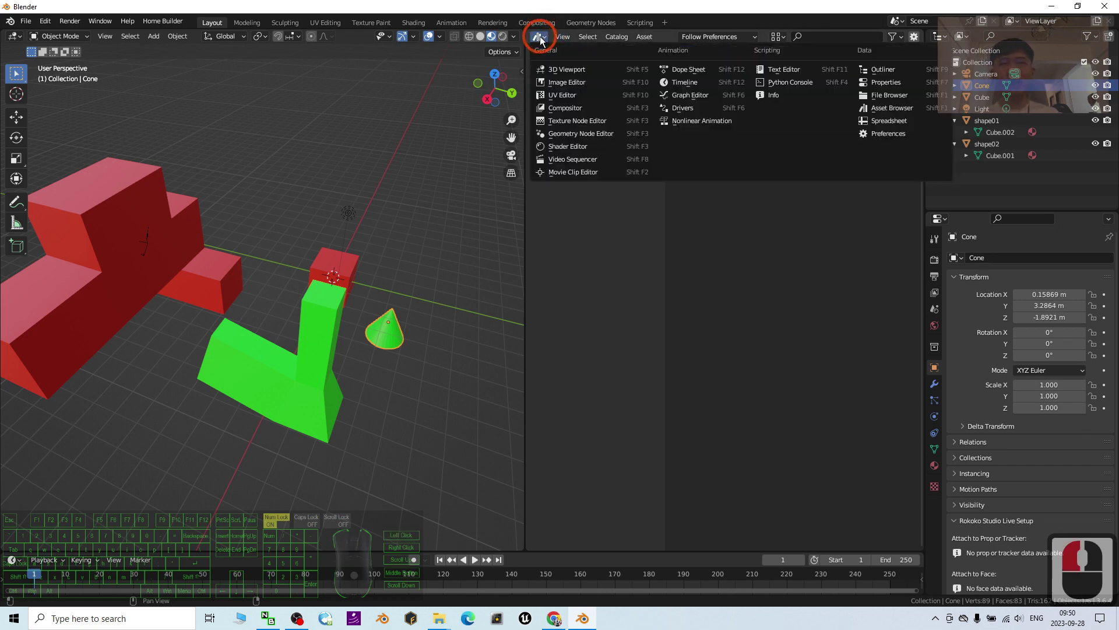
left_click(891, 110)
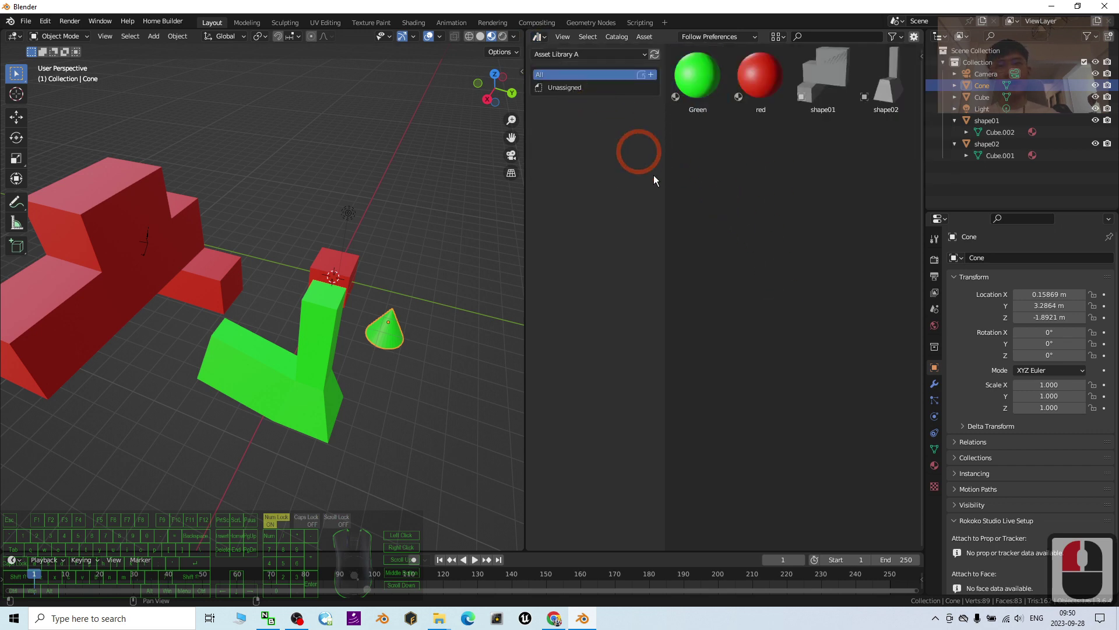
scroll(349, 253, "down", 3)
scroll(375, 229, "up", 3)
scroll(365, 289, "down", 3)
middle_click_drag(365, 289, 325, 369)
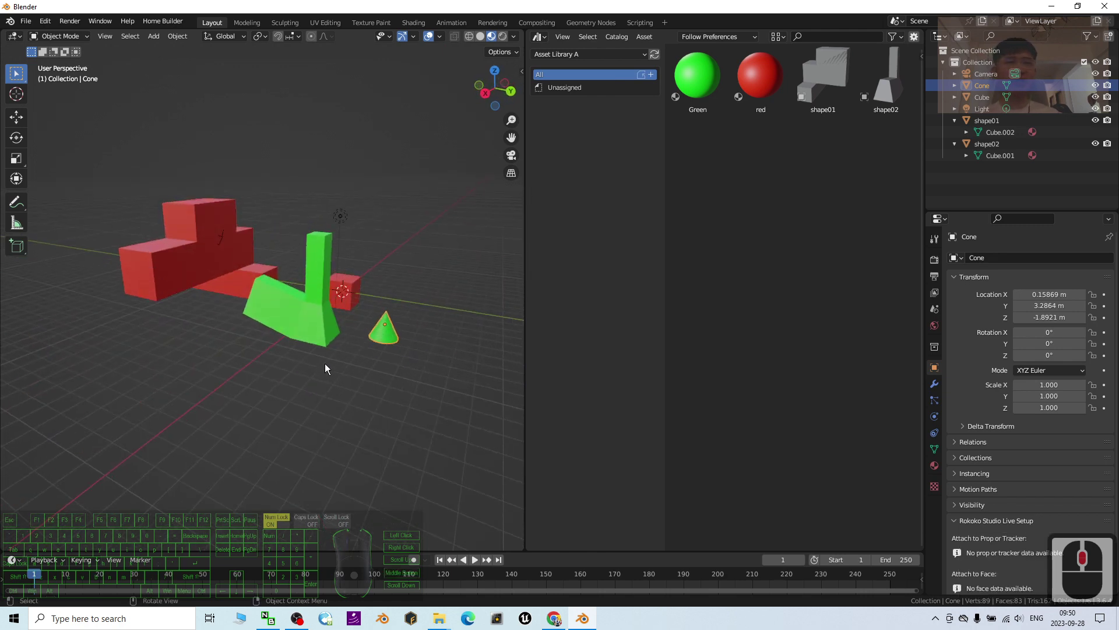